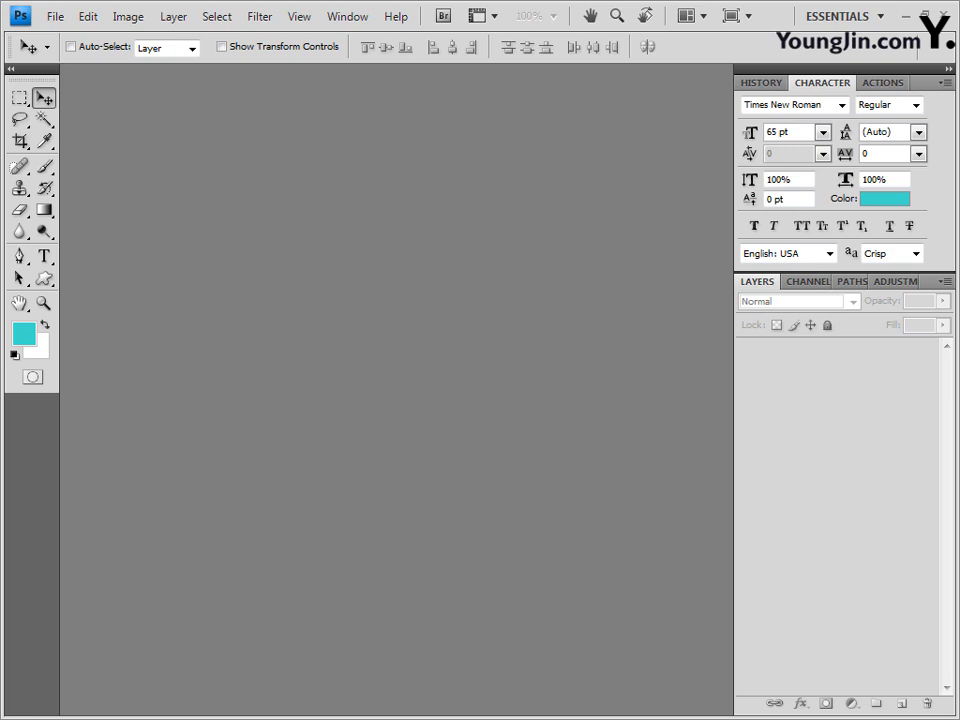
- Open the images 튤립.jpg and 풍차.jpg together
{"action": "double_click", "coordinate": [460, 230]}
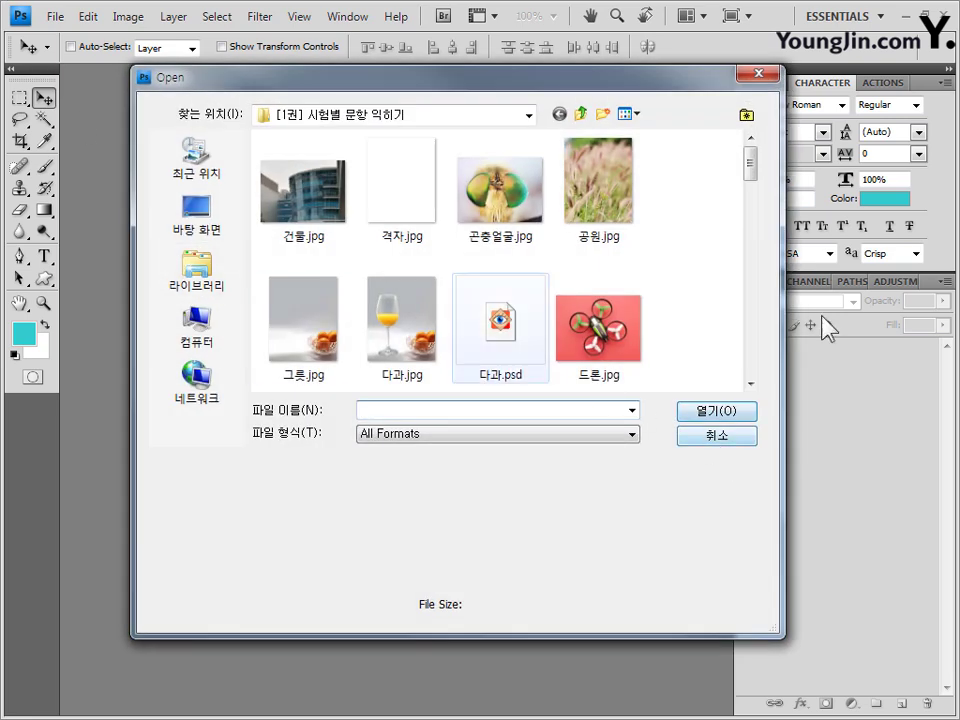
{"action": "left_click_drag", "start_coordinate": [751, 178], "coordinate": [767, 338]}
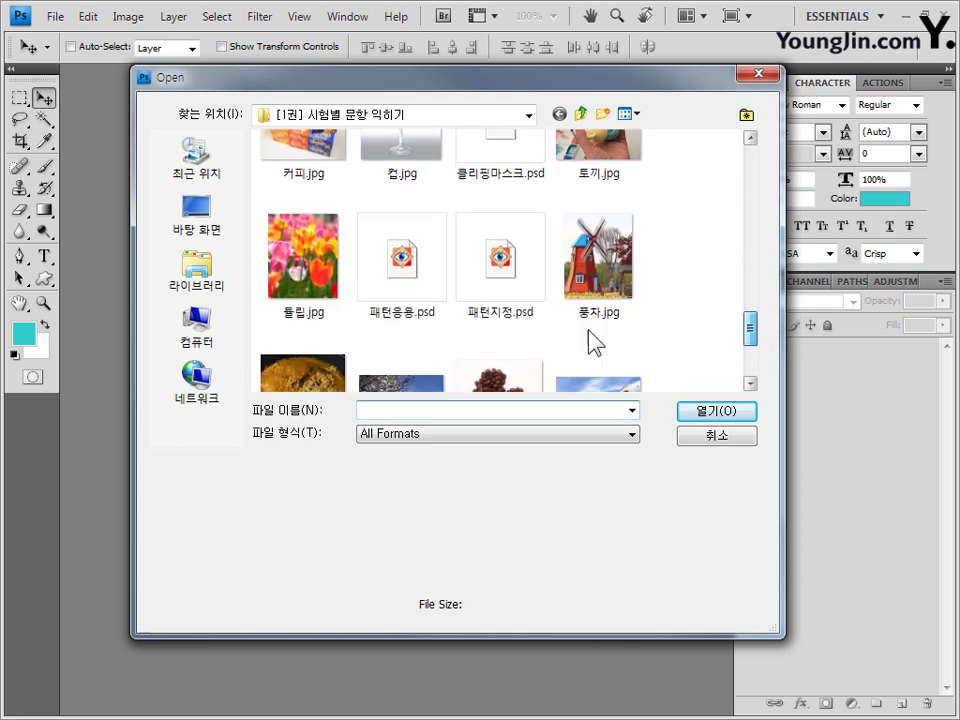
{"action": "left_click", "coordinate": [334, 272]}
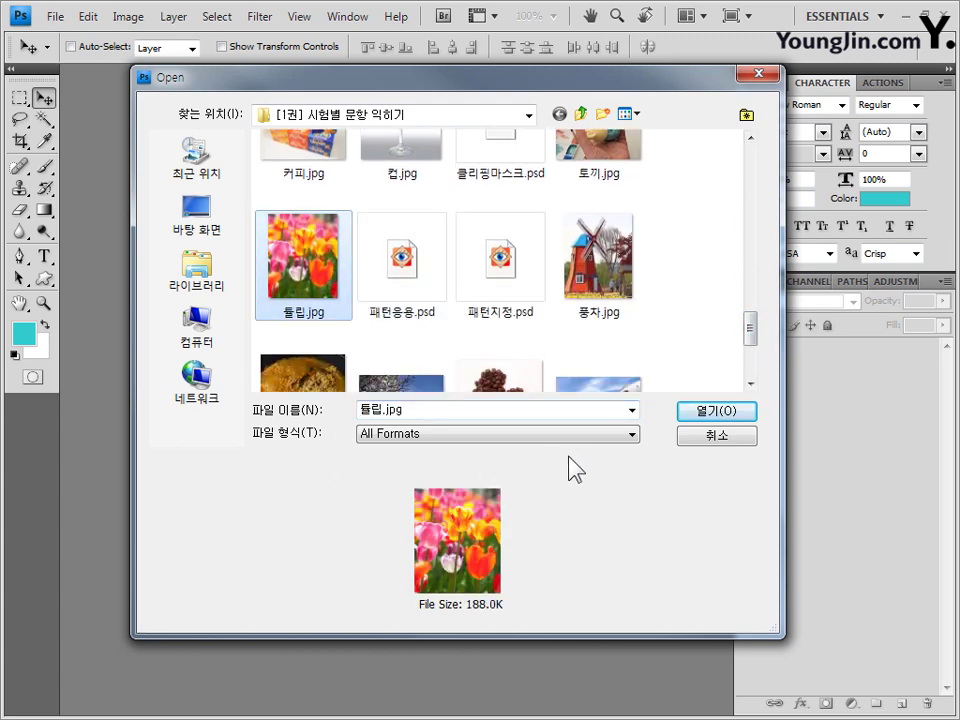
{"action": "left_click", "coordinate": [588, 298], "text": "ctrl"}
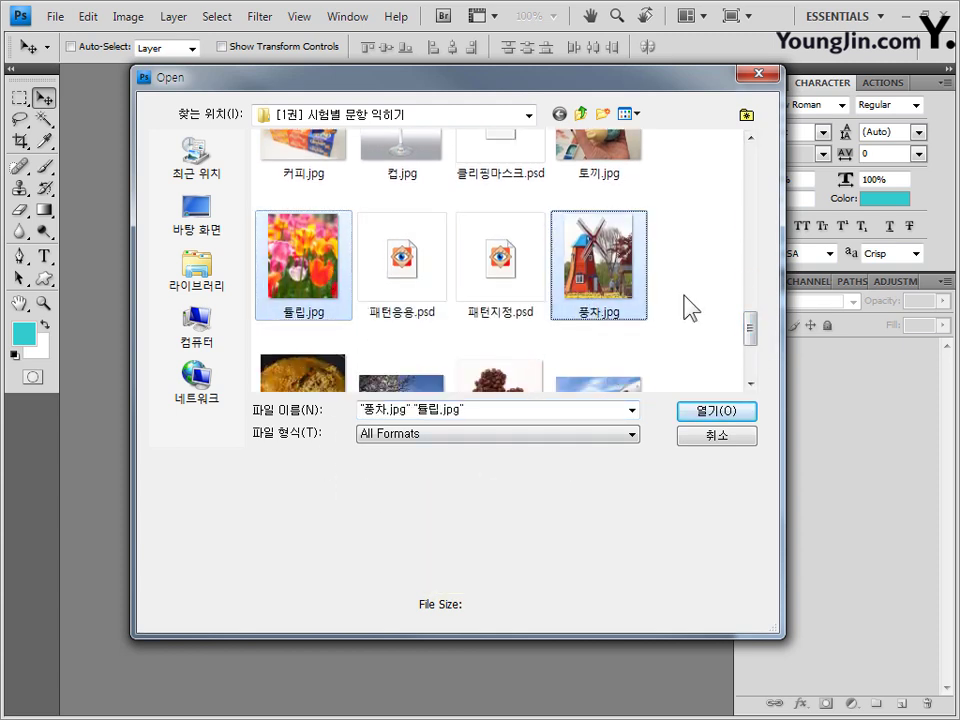
{"action": "left_click", "coordinate": [736, 421]}
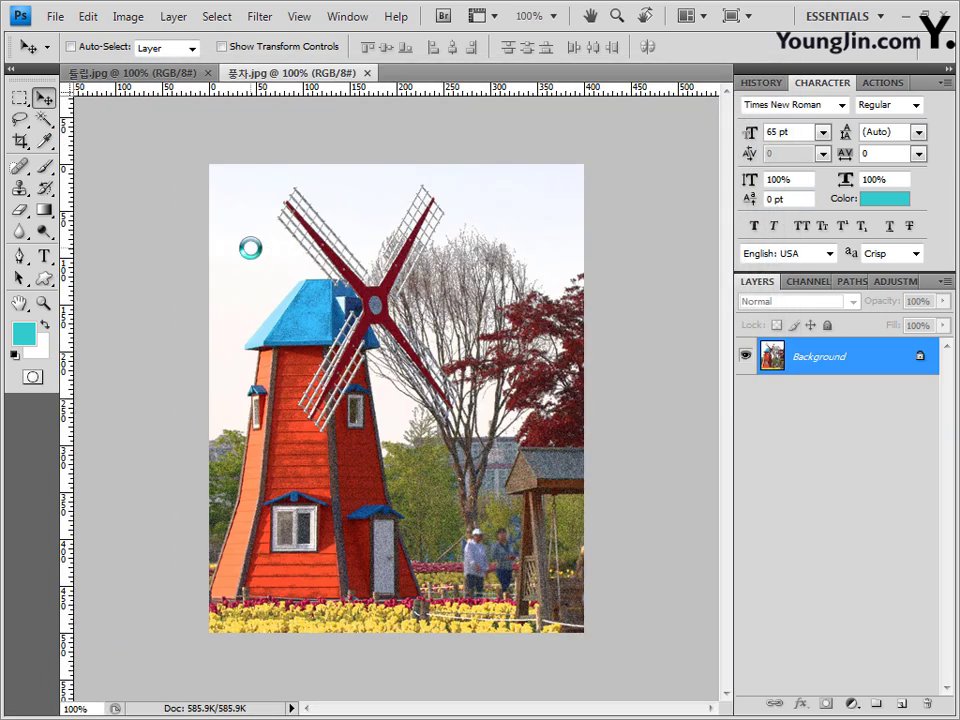
- Float 튤립.jpg in its own window and set the Pen tool to Paths mode
{"action": "left_click_drag", "start_coordinate": [128, 84], "coordinate": [225, 170]}
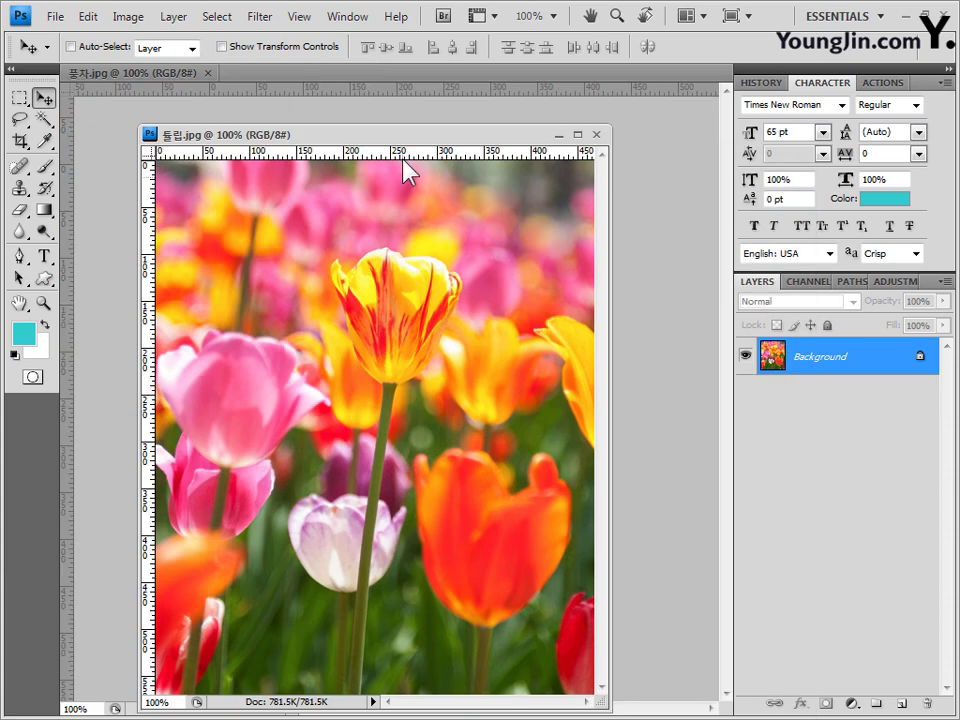
{"action": "left_click_drag", "start_coordinate": [403, 140], "coordinate": [423, 119]}
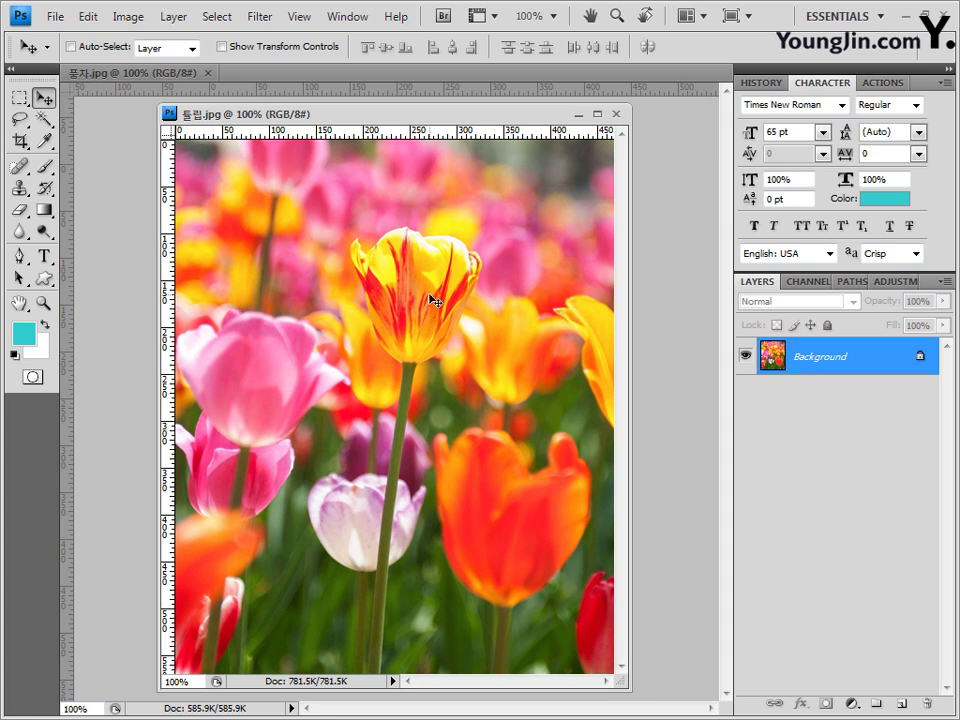
{"action": "left_click", "coordinate": [19, 256]}
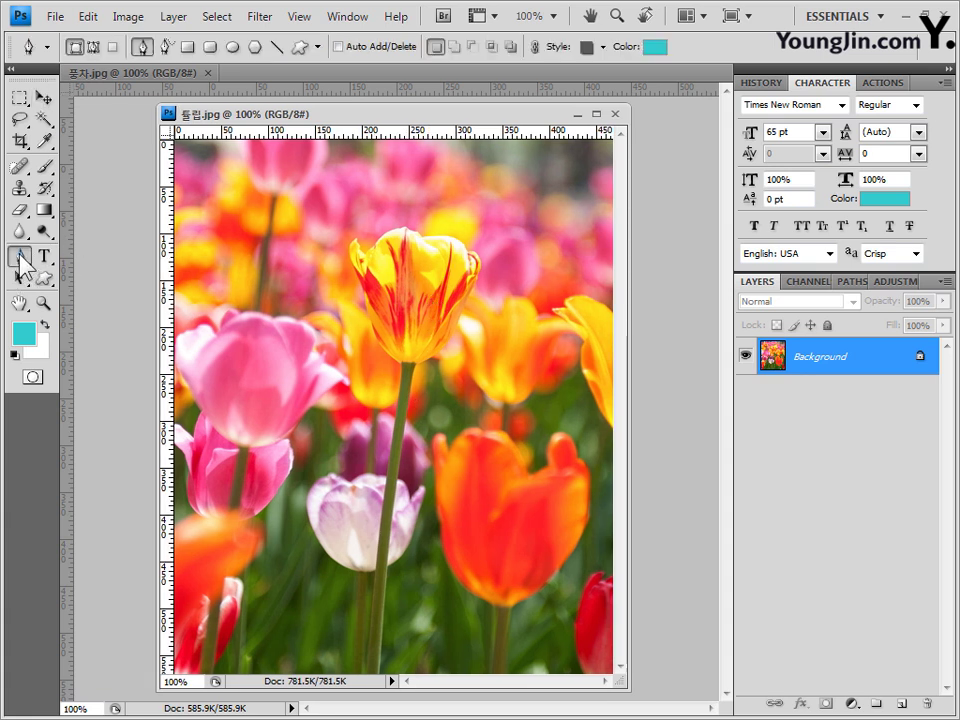
{"action": "left_click", "coordinate": [93, 47]}
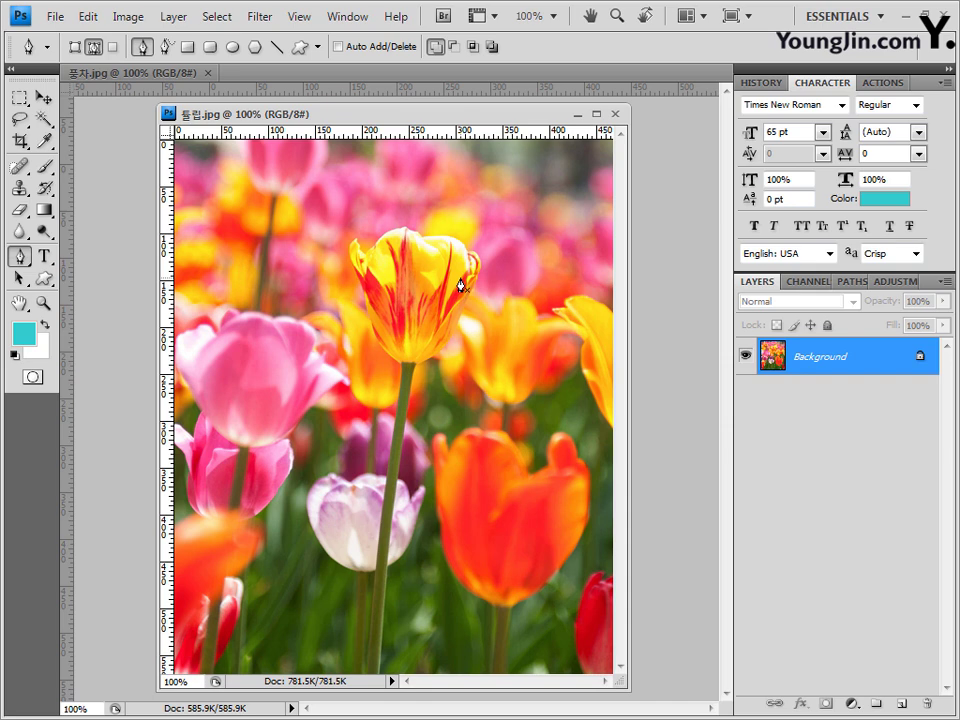
- Examine the outline of the yellow-and-red striped tulip at several zoom levels
{"action": "key", "text": "ctrl+plus"}
{"action": "key", "text": "ctrl+plus"}
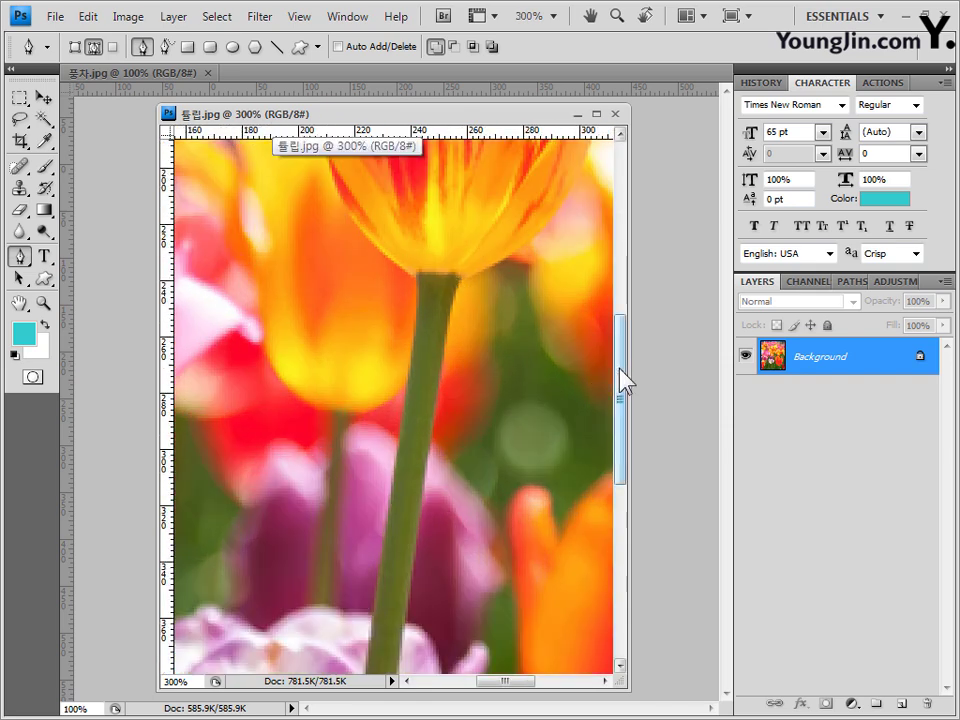
{"action": "left_click_drag", "start_coordinate": [621, 381], "coordinate": [632, 274]}
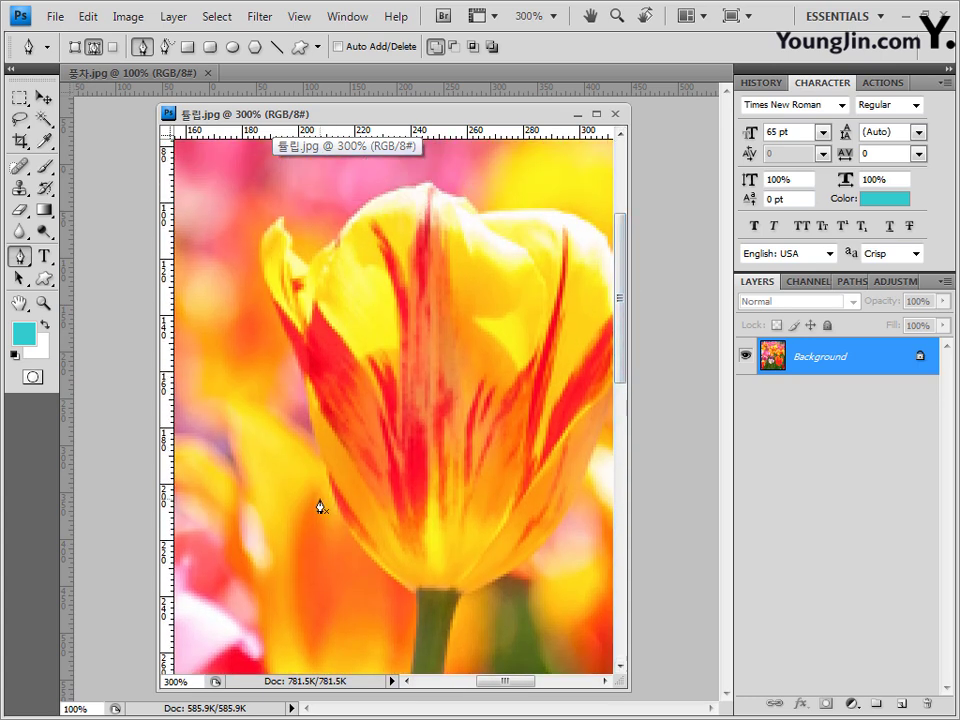
{"action": "key", "text": "ctrl+minus"}
{"action": "key", "text": "ctrl+minus"}
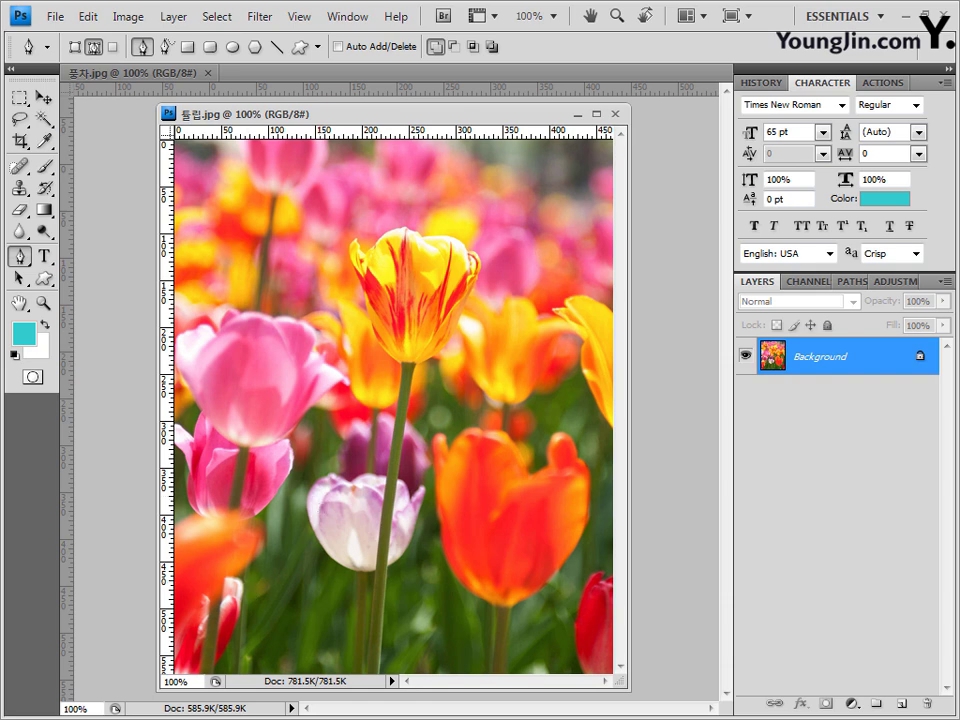
{"action": "scroll", "coordinate": [400, 355], "scroll_direction": "up", "scroll_amount": 3}
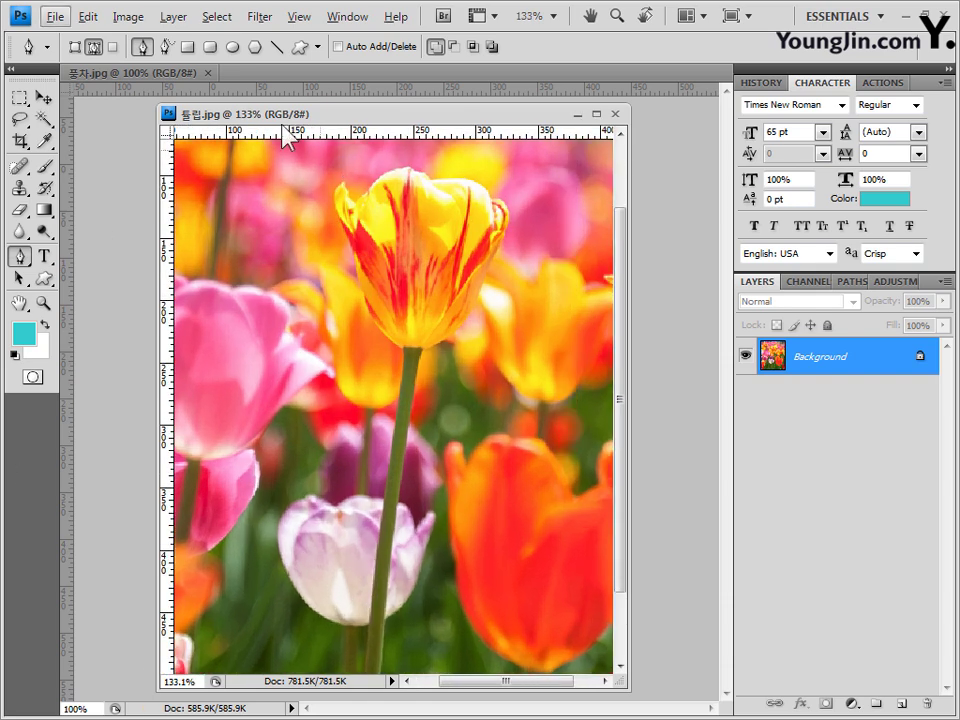
{"action": "scroll", "coordinate": [386, 332], "scroll_direction": "up", "scroll_amount": 2}
{"action": "scroll", "coordinate": [387, 334], "scroll_direction": "down", "scroll_amount": 3}
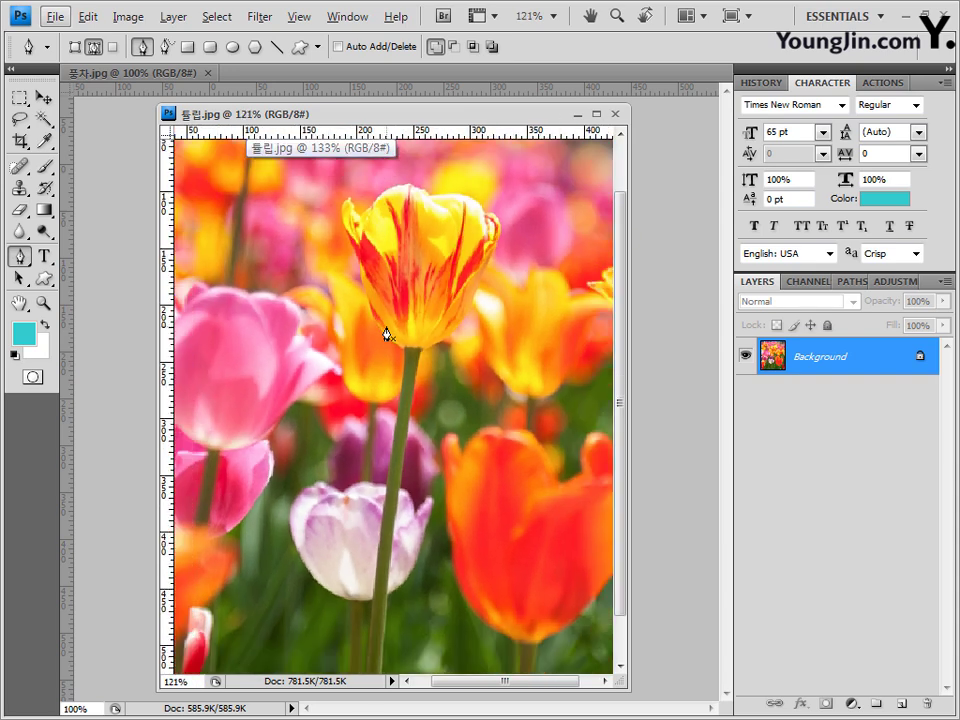
{"action": "scroll", "coordinate": [386, 332], "scroll_direction": "down", "scroll_amount": 2}
{"action": "scroll", "coordinate": [386, 332], "scroll_direction": "up", "scroll_amount": 3}
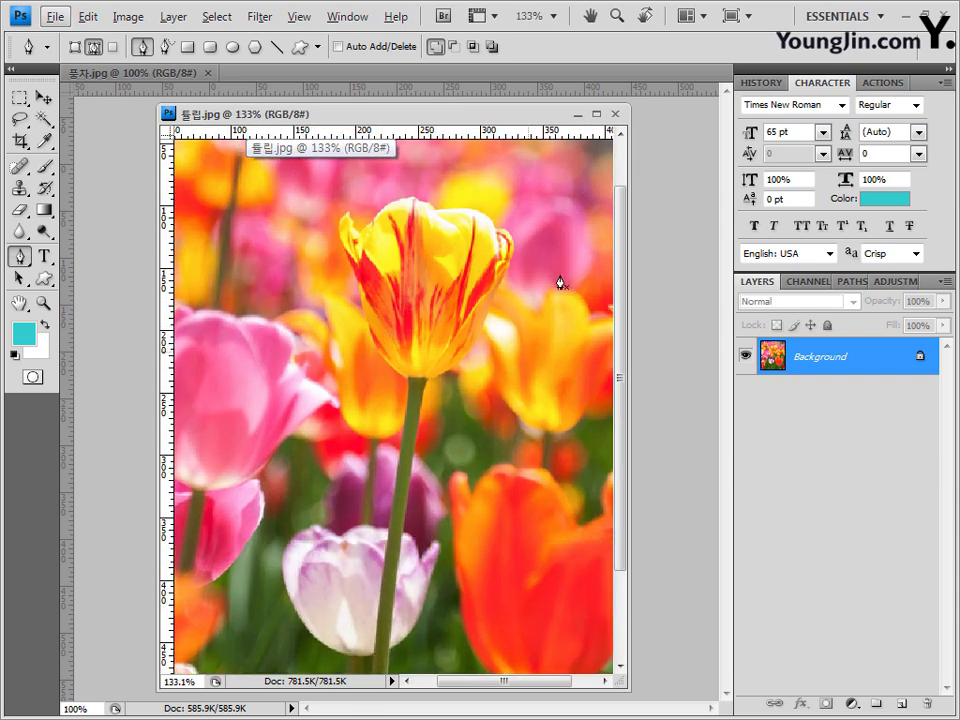
{"action": "key", "text": "alt"}
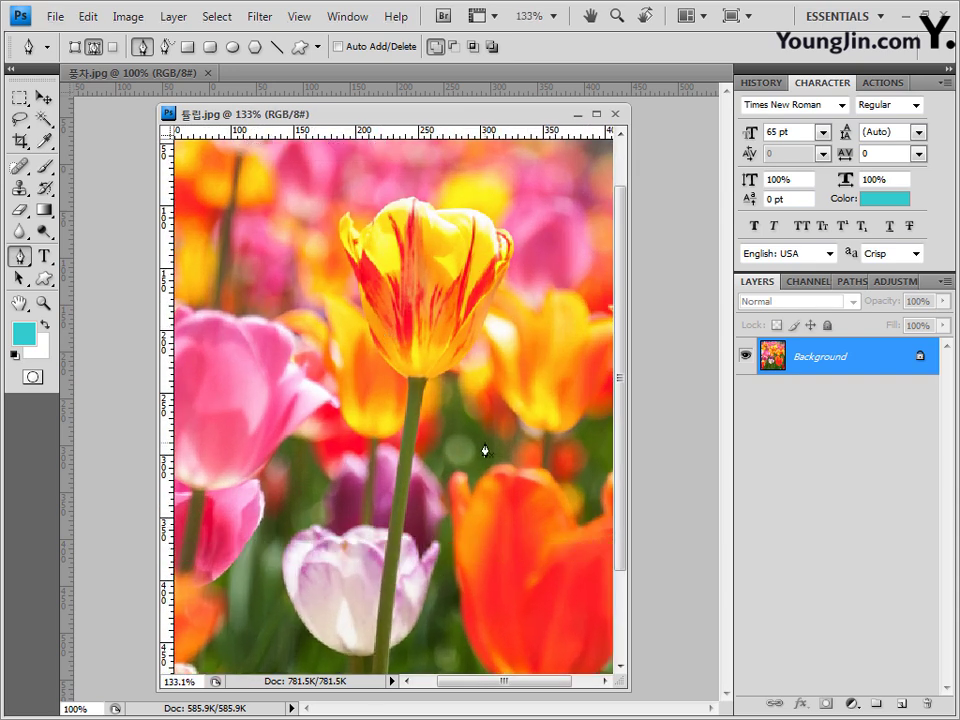
{"action": "scroll", "coordinate": [487, 427], "scroll_direction": "up", "scroll_amount": 2}
{"action": "scroll", "coordinate": [480, 427], "scroll_direction": "up", "scroll_amount": 1}
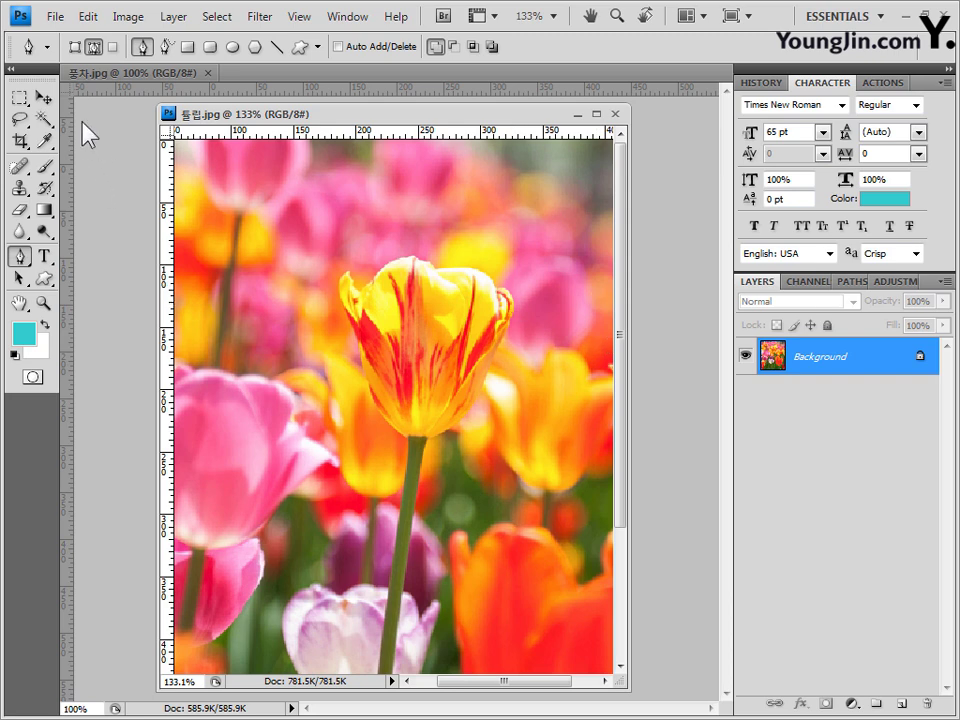
{"action": "left_click_drag", "start_coordinate": [43, 119], "coordinate": [58, 135]}
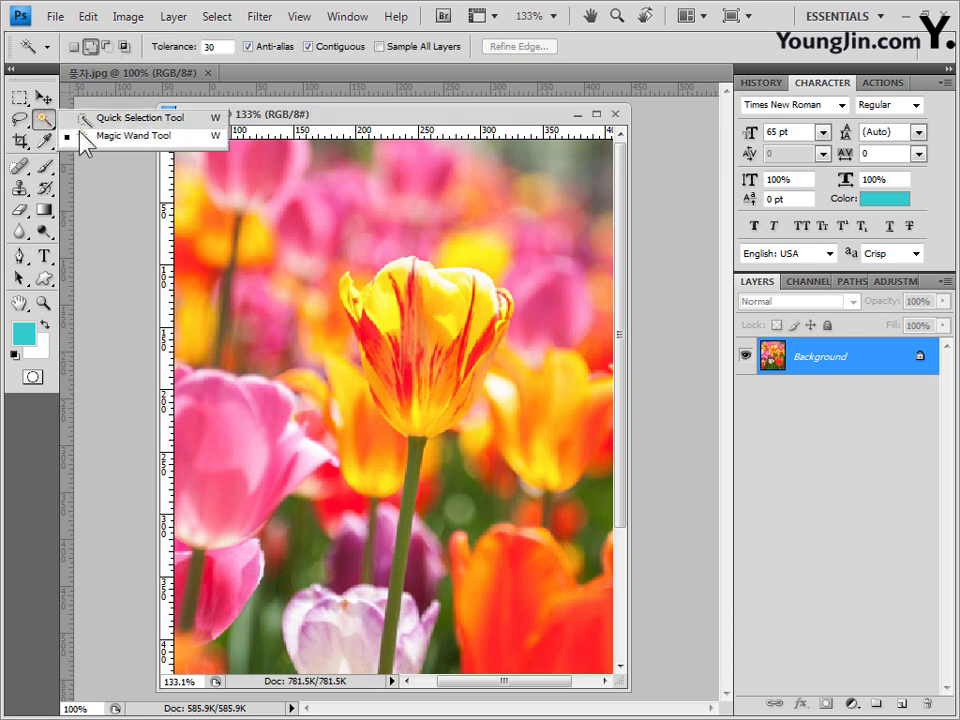
{"action": "left_click", "coordinate": [40, 122]}
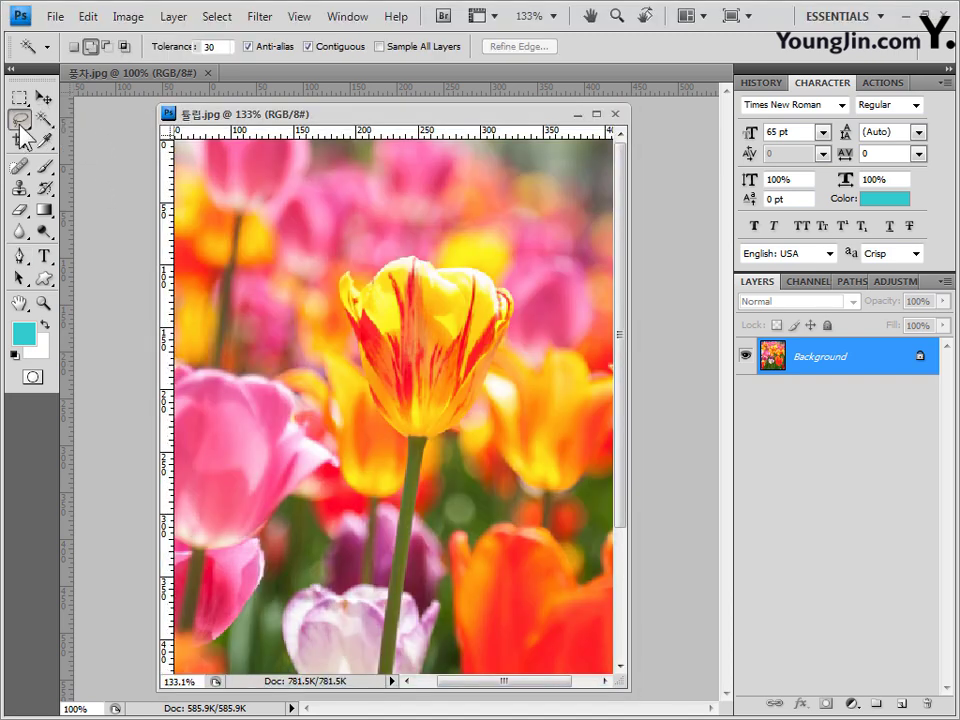
{"action": "left_click", "coordinate": [20, 120]}
{"action": "left_click", "coordinate": [21, 126]}
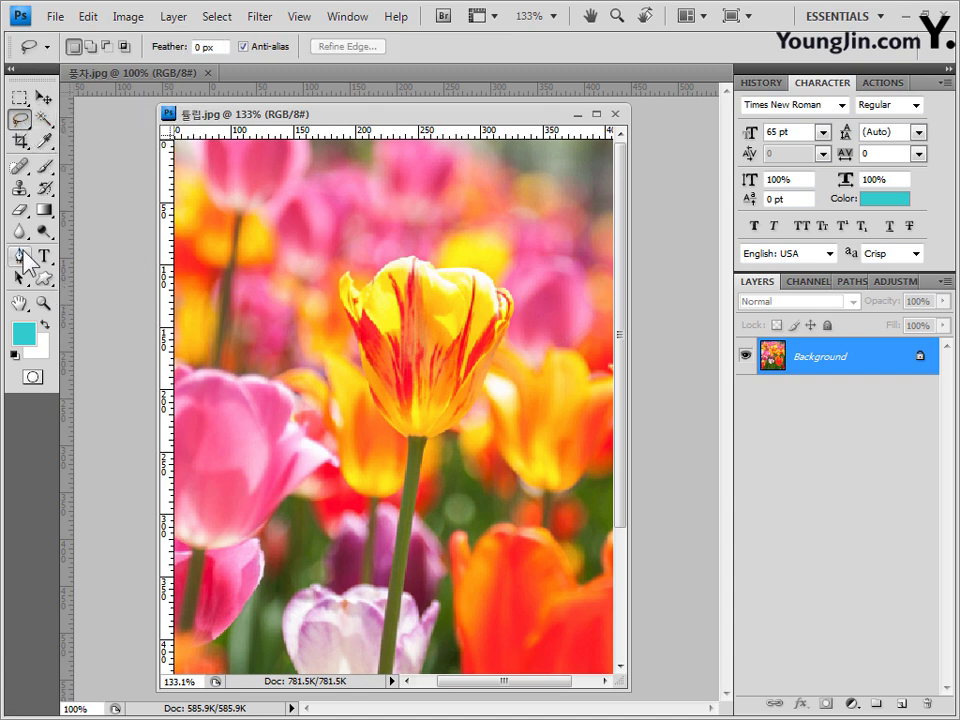
{"action": "left_click", "coordinate": [19, 256]}
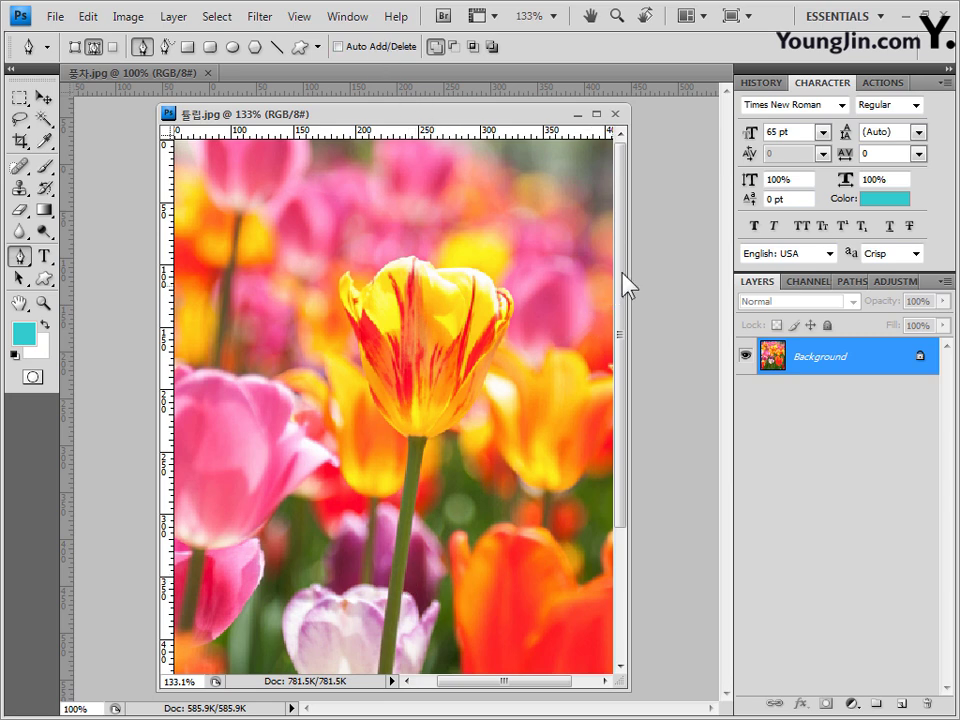
- Start a Pen path at the striped tulip's upper peak and trace its top edge down to the notch beside the left petal
{"action": "left_click_drag", "start_coordinate": [626, 272], "coordinate": [626, 317]}
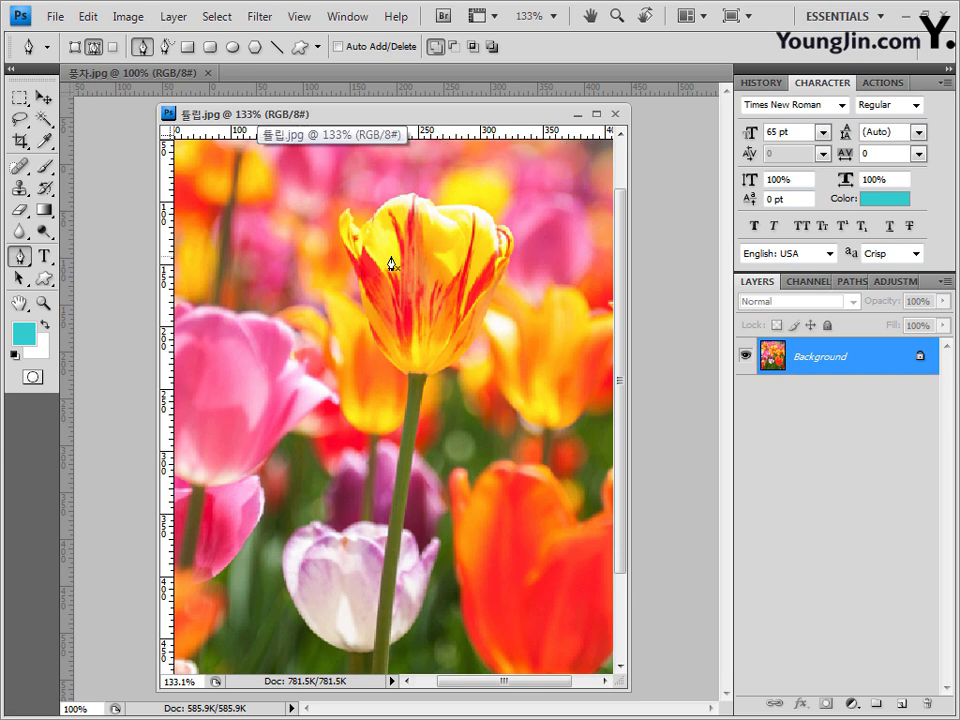
{"action": "scroll", "coordinate": [389, 263], "scroll_direction": "up", "scroll_amount": 3}
{"action": "scroll", "coordinate": [389, 263], "scroll_direction": "up", "scroll_amount": 1}
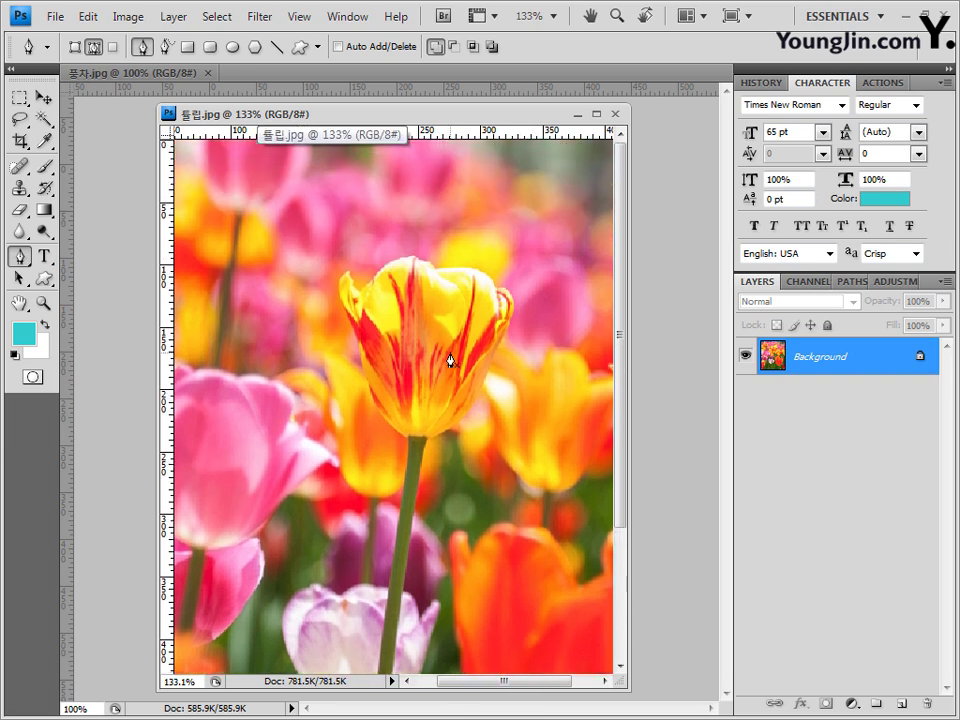
{"action": "scroll", "coordinate": [450, 360], "scroll_direction": "up", "scroll_amount": 2, "text": "alt"}
{"action": "scroll", "coordinate": [450, 360], "scroll_direction": "up", "scroll_amount": 1, "text": "alt"}
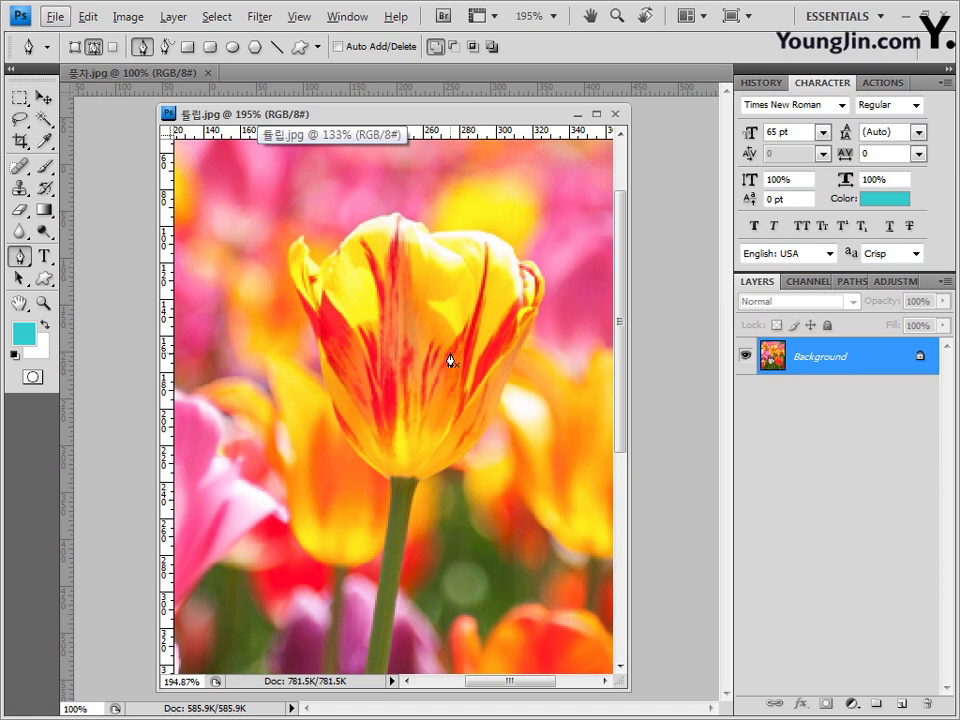
{"action": "key", "text": "alt+l"}
{"action": "key", "text": "Escape"}
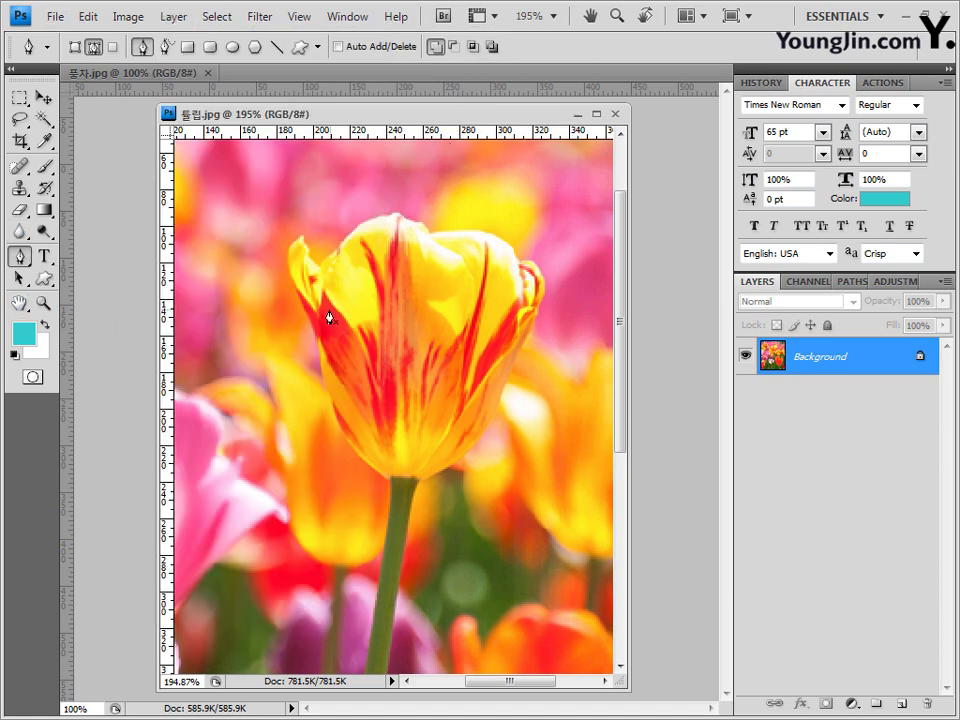
{"action": "left_click", "coordinate": [389, 217]}
{"action": "left_click_drag", "start_coordinate": [341, 245], "coordinate": [315, 283]}
{"action": "left_click", "coordinate": [319, 267]}
{"action": "left_click", "coordinate": [311, 256]}
- Continue the path around the tip of the small left petal and onto its outer edge at 300% zoom
{"action": "key", "text": "ctrl+plus"}
{"action": "key", "text": "ctrl+plus"}
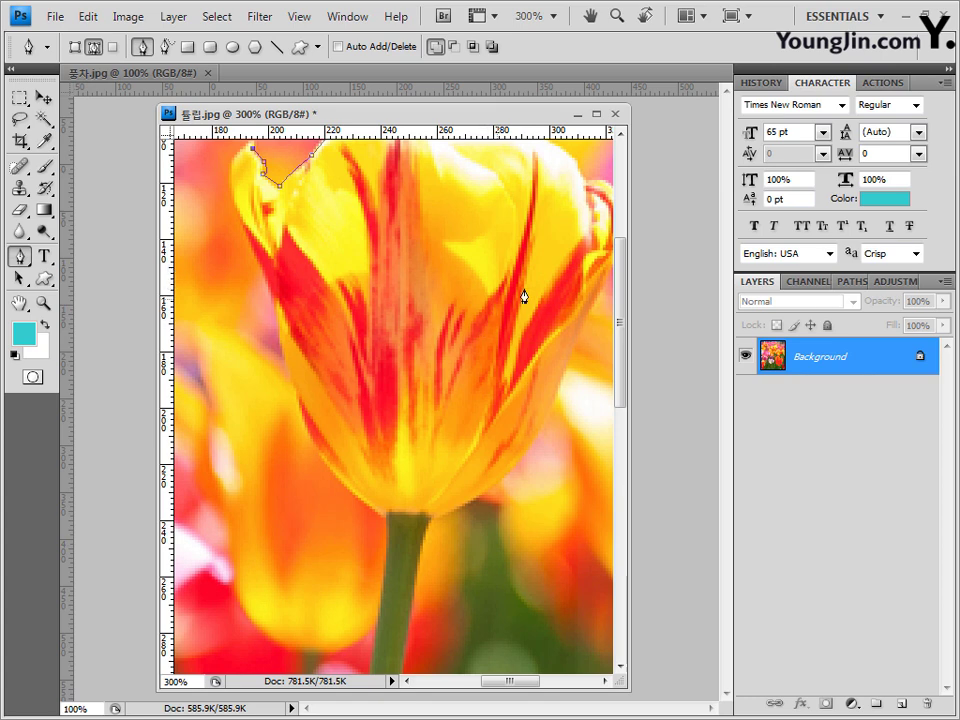
{"action": "left_click_drag", "start_coordinate": [622, 275], "coordinate": [621, 238]}
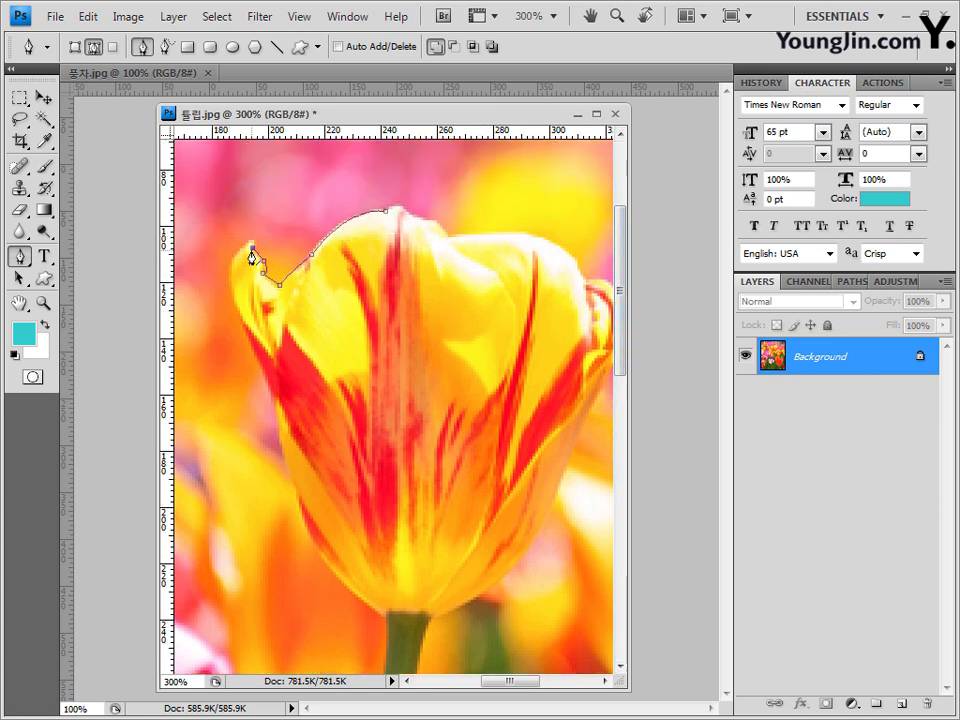
{"action": "mouse_move", "coordinate": [248, 244]}
{"action": "left_mouse_down"}
{"action": "mouse_move", "coordinate": [236, 253]}
{"action": "mouse_move", "coordinate": [246, 242]}
{"action": "left_mouse_up"}
{"action": "left_click", "coordinate": [230, 291]}
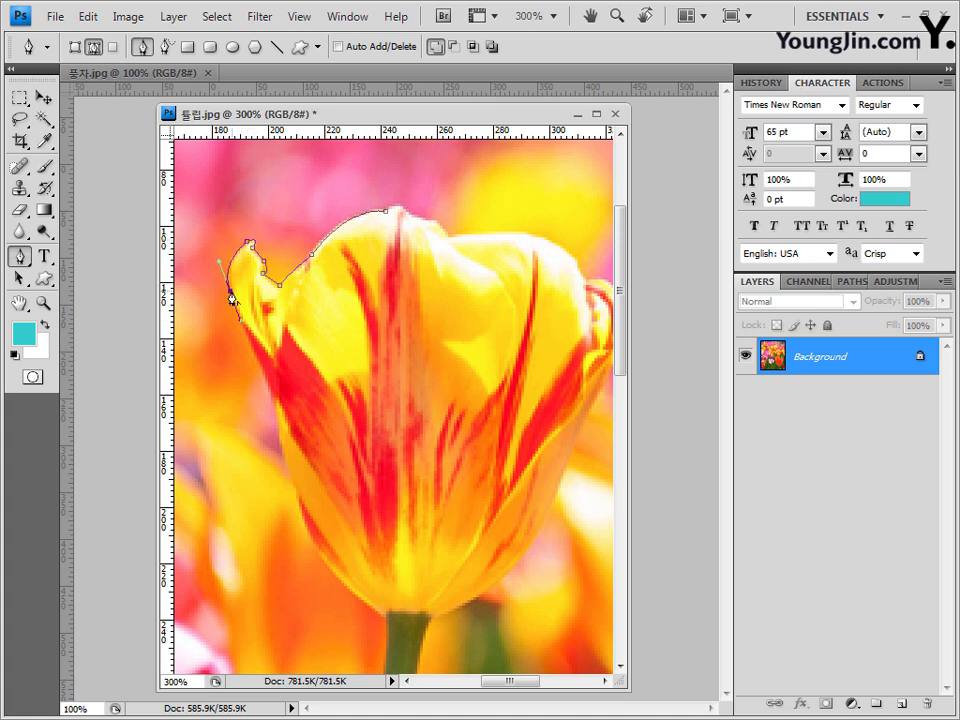
- Extend the path with further anchor points down the tulip's left side to its lower left curve
{"action": "left_click", "coordinate": [265, 377]}
{"action": "left_click", "coordinate": [282, 442]}
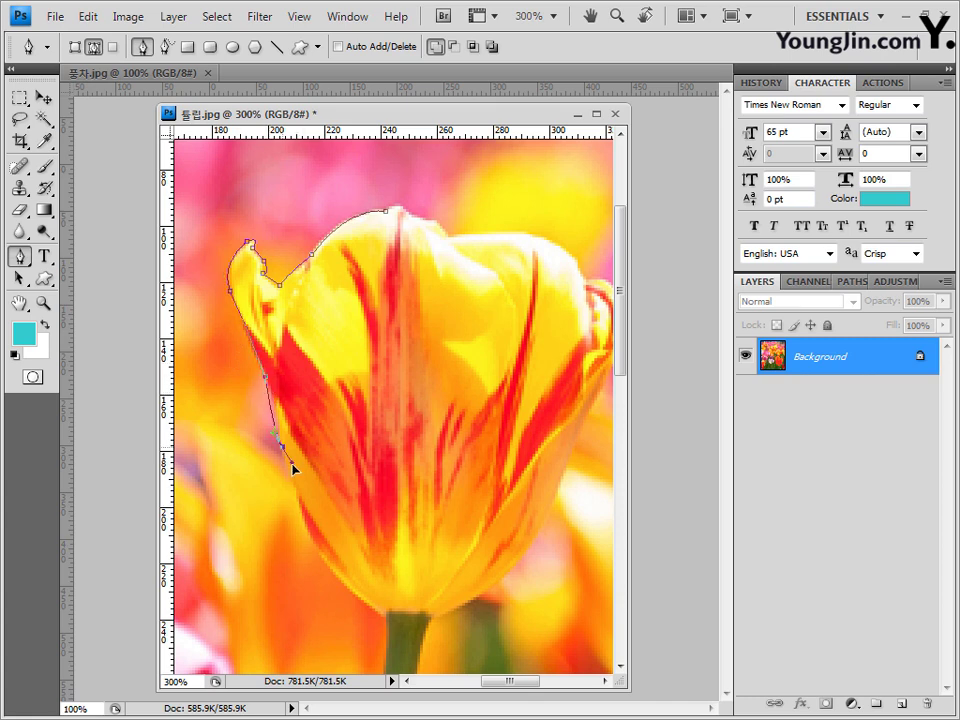
{"action": "scroll", "coordinate": [291, 489], "scroll_direction": "down", "scroll_amount": 3}
{"action": "left_click_drag", "start_coordinate": [314, 426], "coordinate": [335, 460]}
{"action": "scroll", "coordinate": [356, 470], "scroll_direction": "down", "scroll_amount": 2}
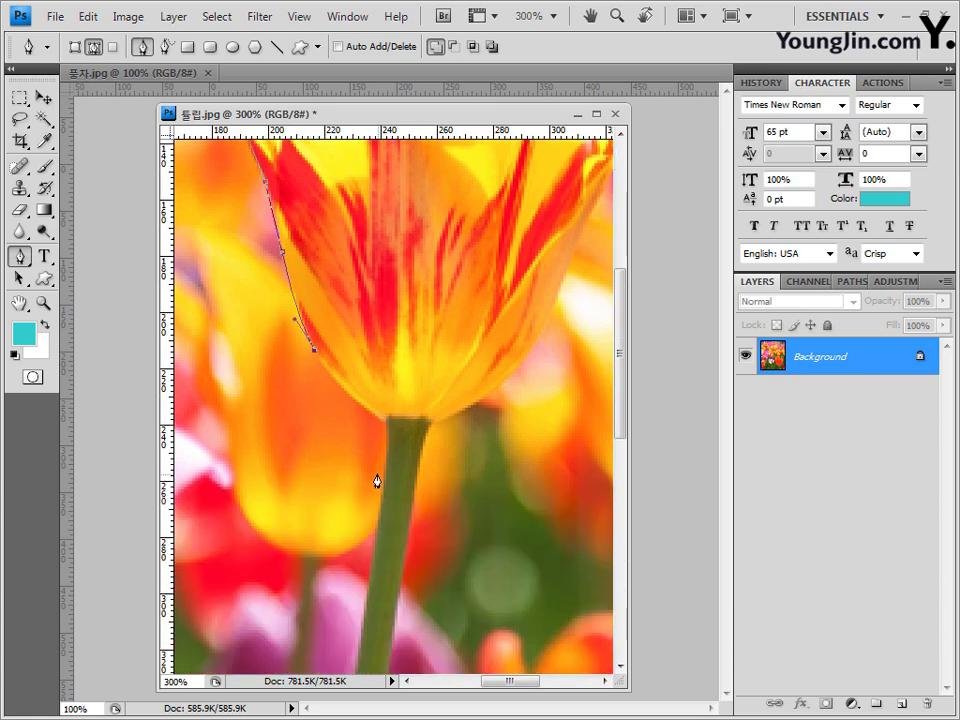
- Try to continue the path with a corner anchor at the flower's base and a curved anchor on the stem's left edge
{"action": "left_click_drag", "start_coordinate": [386, 419], "coordinate": [435, 445]}
{"action": "left_click", "coordinate": [386, 420], "text": "alt"}
{"action": "scroll", "coordinate": [369, 452], "scroll_direction": "down", "scroll_amount": 5}
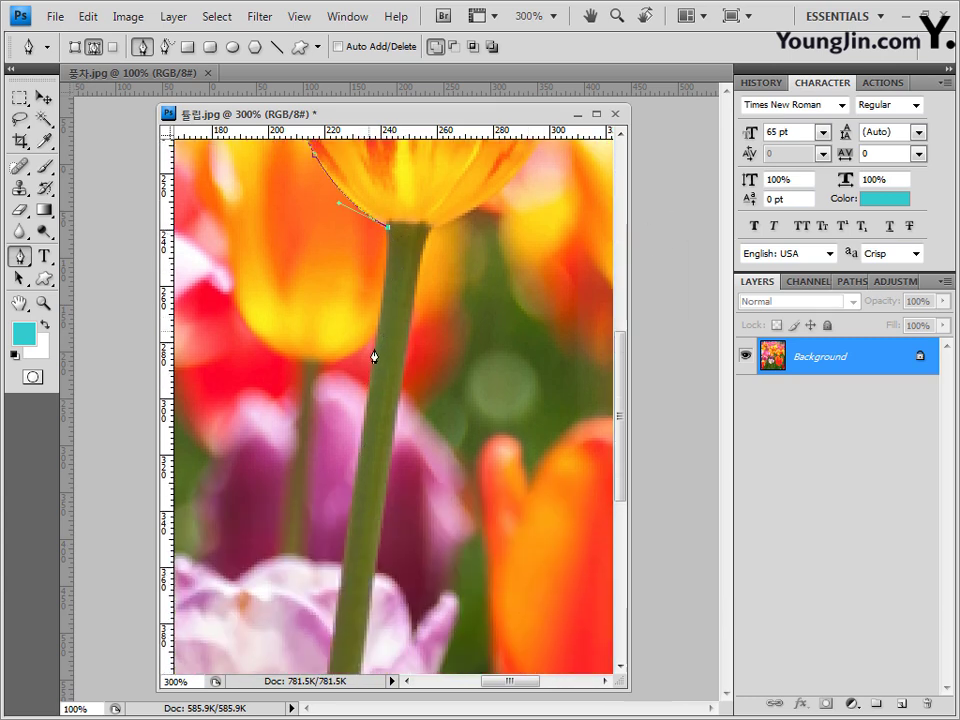
{"action": "left_click_drag", "start_coordinate": [371, 355], "coordinate": [358, 399]}
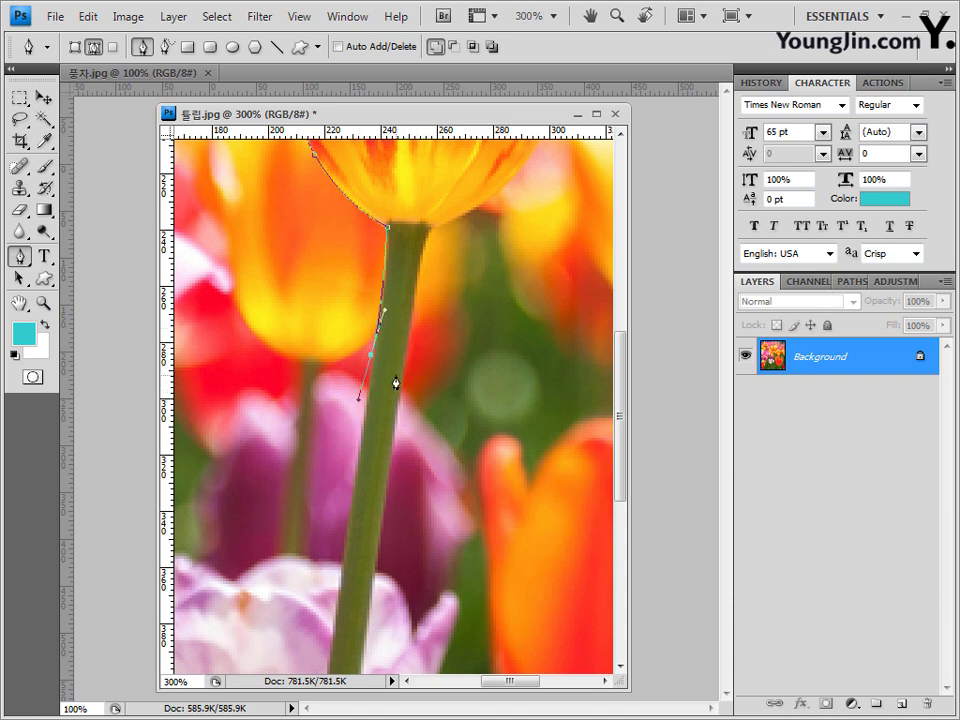
{"action": "key", "text": "ctrl+z"}
- Step back through the history to the anchor point placed on the tulip's lower left curve
{"action": "left_click", "coordinate": [768, 86]}
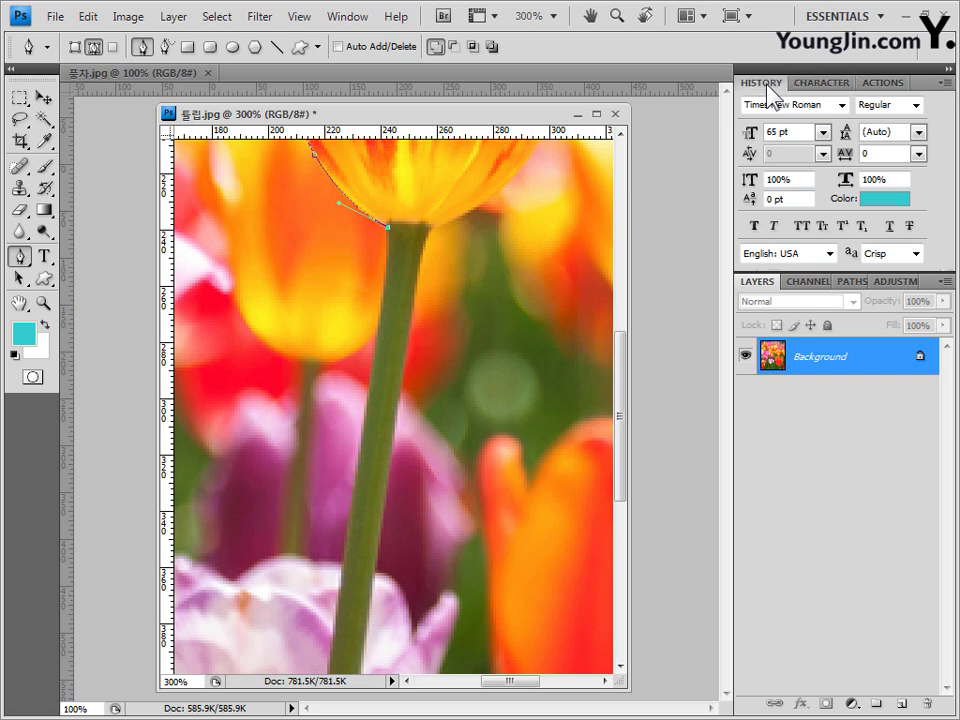
{"action": "left_click", "coordinate": [843, 337]}
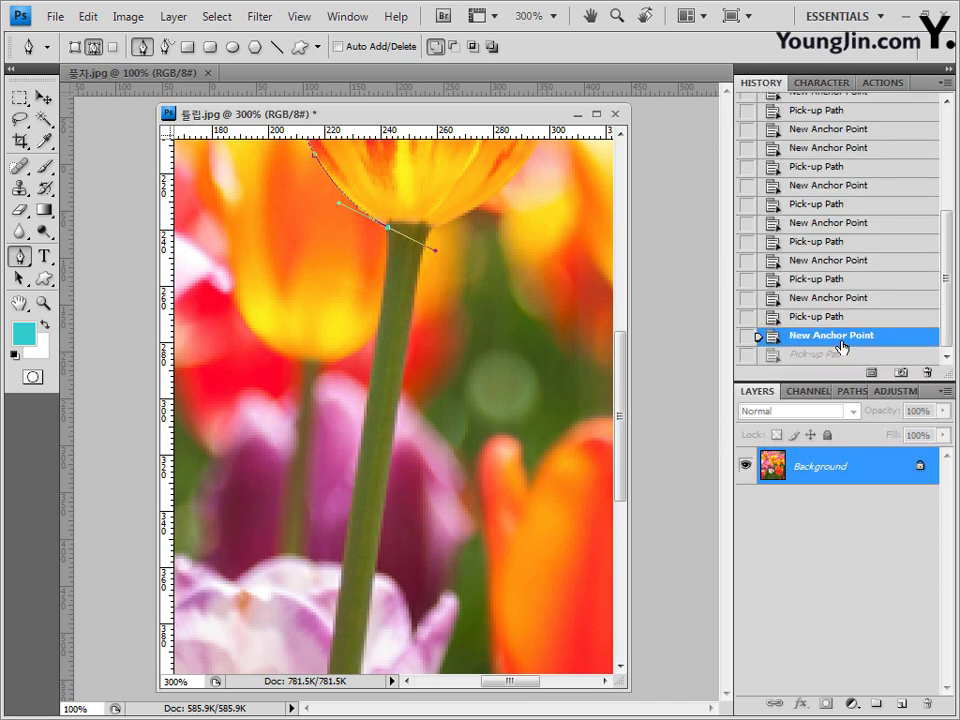
{"action": "left_click", "coordinate": [838, 320]}
{"action": "left_click", "coordinate": [836, 298]}
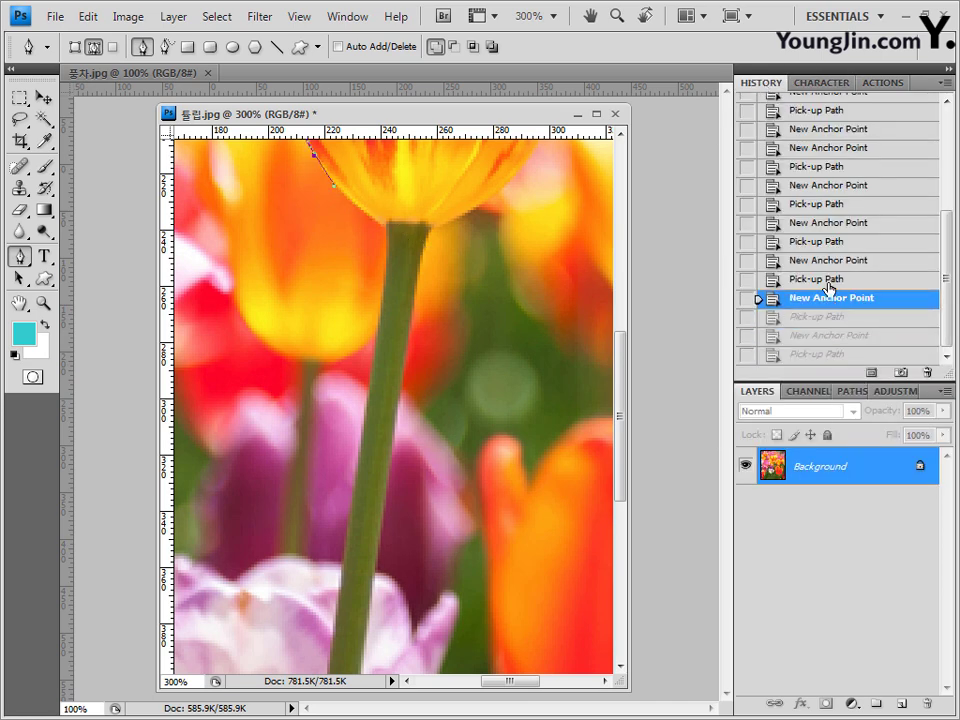
- Restore the corner anchor at the flower's base through the history and delete a trial curved anchor from the stem's left edge
{"action": "left_click", "coordinate": [831, 279]}
{"action": "left_click", "coordinate": [817, 355]}
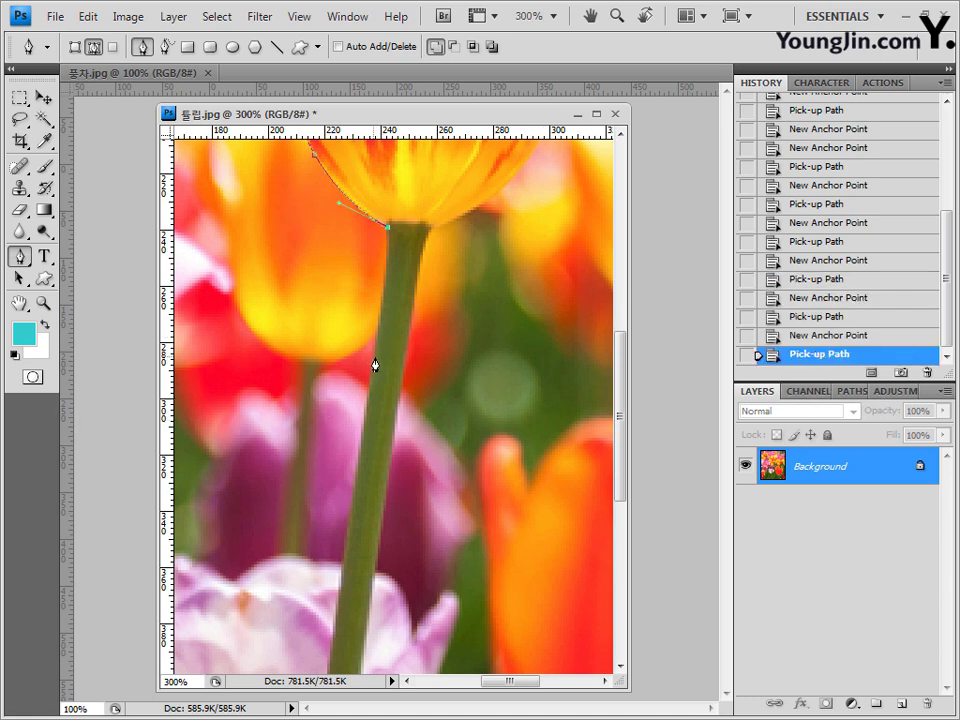
{"action": "left_click_drag", "start_coordinate": [373, 360], "coordinate": [363, 403]}
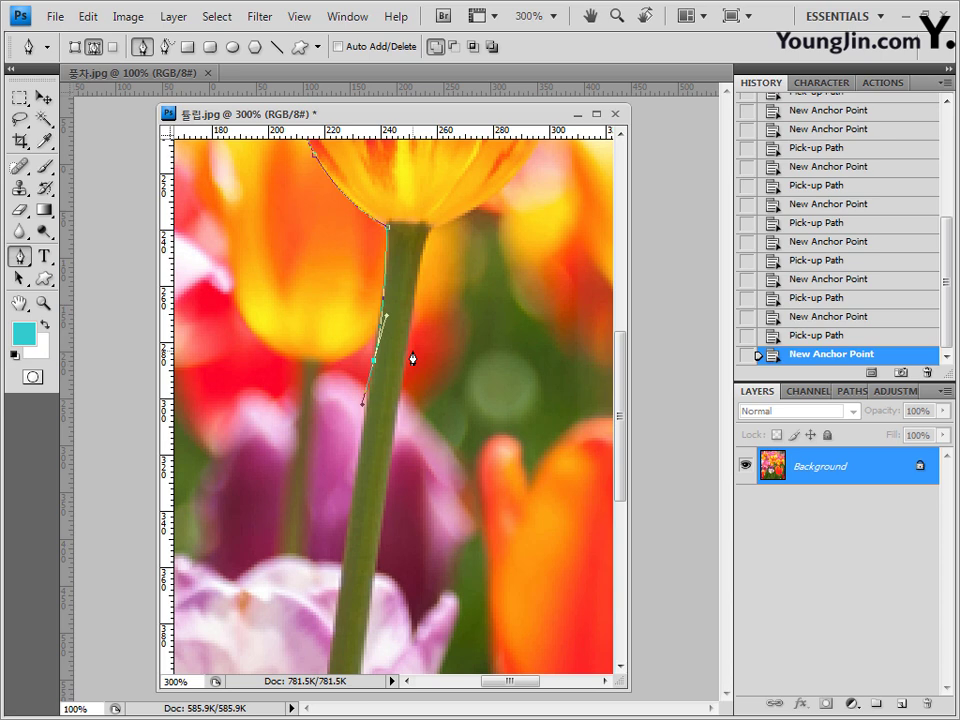
{"action": "key", "text": "Delete"}
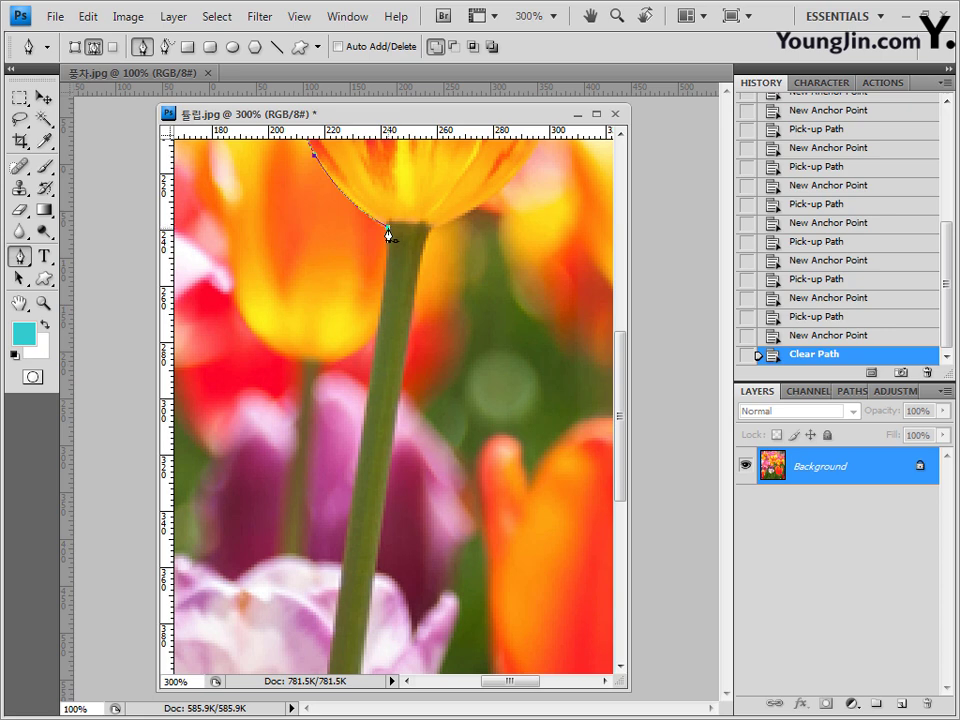
- Continue the path from the flower's base down the stem's upper left edge with two curved anchors, converting them for the following segments
{"action": "left_click", "coordinate": [389, 235]}
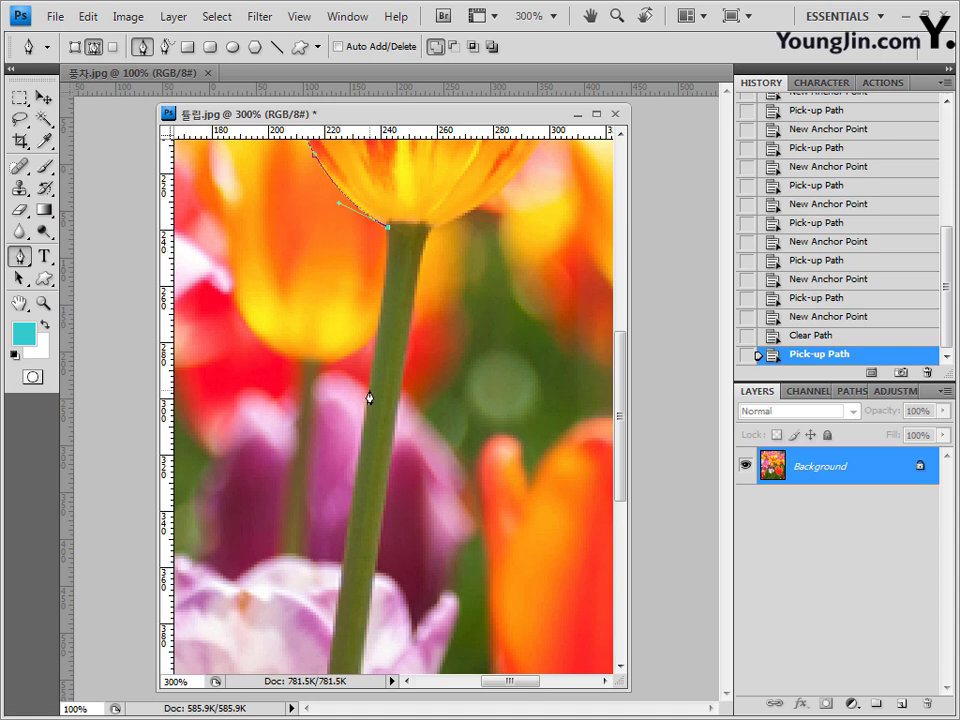
{"action": "left_click_drag", "start_coordinate": [370, 390], "coordinate": [359, 452]}
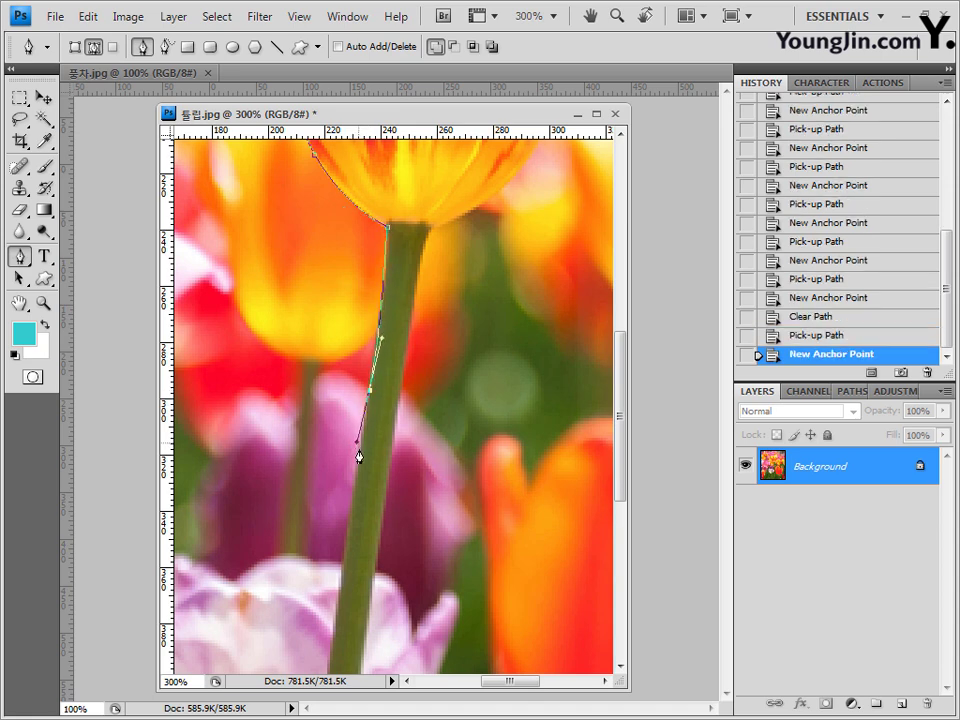
{"action": "left_click", "coordinate": [370, 391], "text": "alt"}
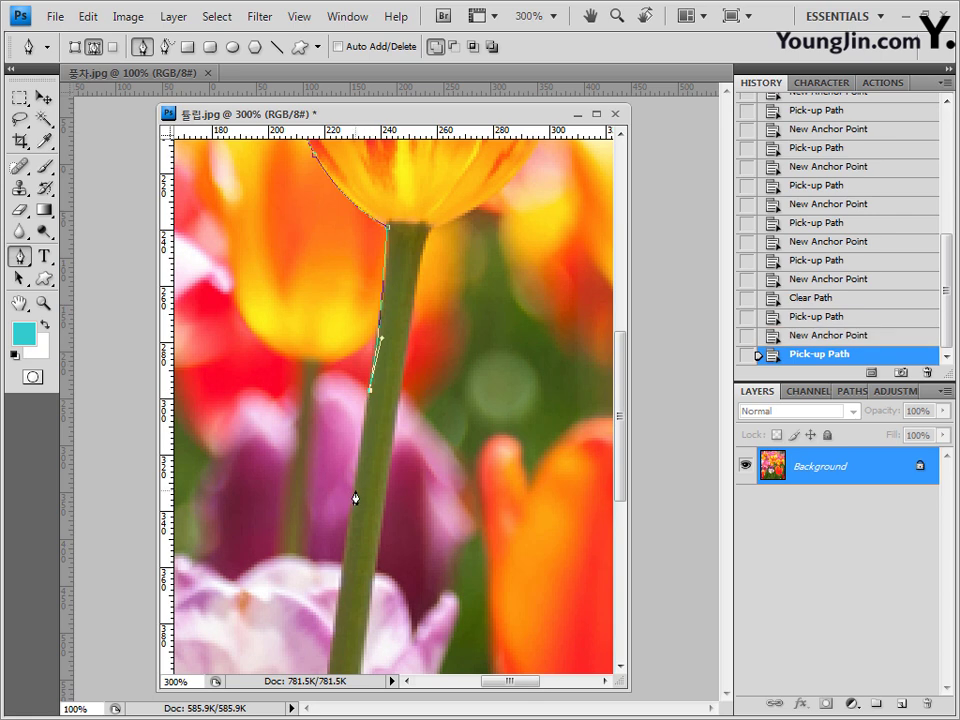
{"action": "left_click", "coordinate": [357, 491]}
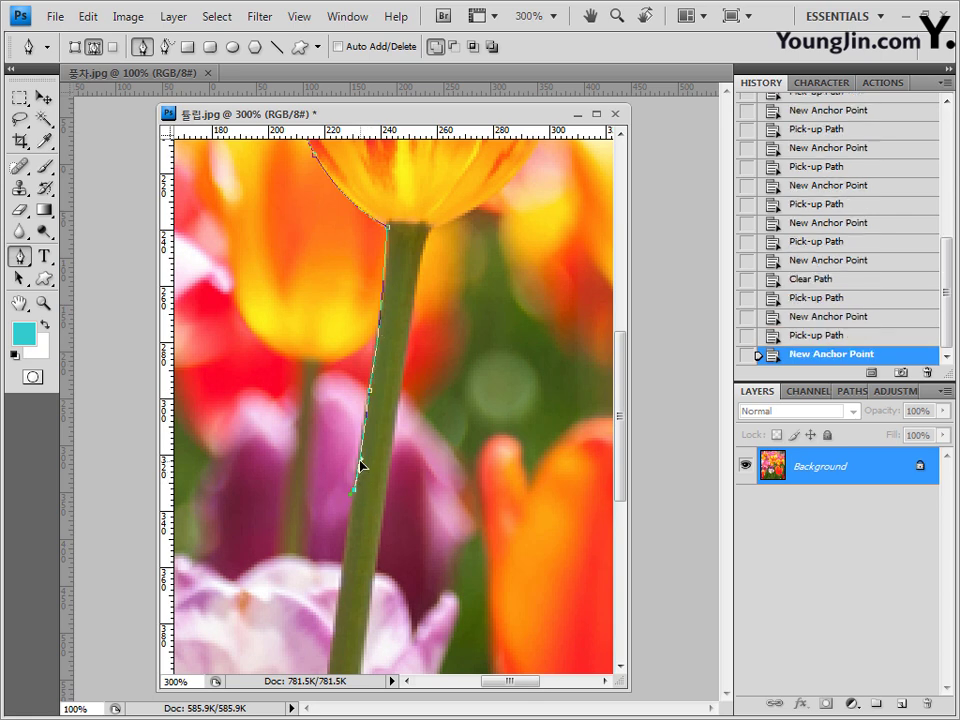
{"action": "left_click_drag", "start_coordinate": [353, 491], "coordinate": [358, 510]}
{"action": "left_click", "coordinate": [353, 491], "text": "alt"}
- Extend the path down the lower part of the stem's left edge to the bottom edge of the image
{"action": "scroll", "coordinate": [312, 590], "scroll_direction": "down", "scroll_amount": 3}
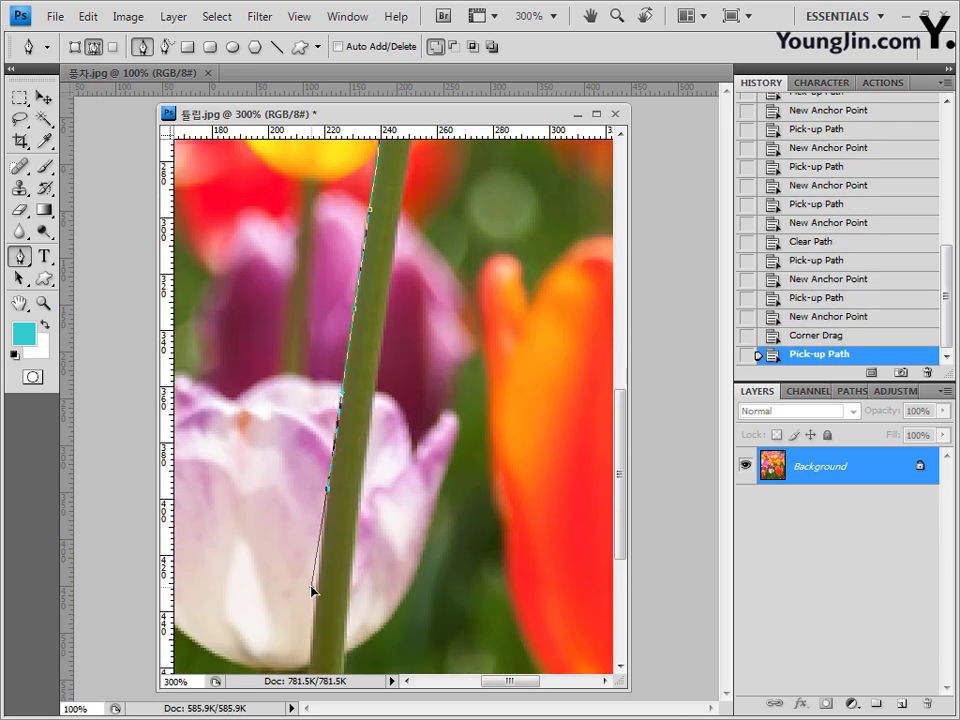
{"action": "left_click", "coordinate": [312, 590]}
{"action": "scroll", "coordinate": [300, 640], "scroll_direction": "down", "scroll_amount": 1}
{"action": "key", "text": "ctrl+minus"}
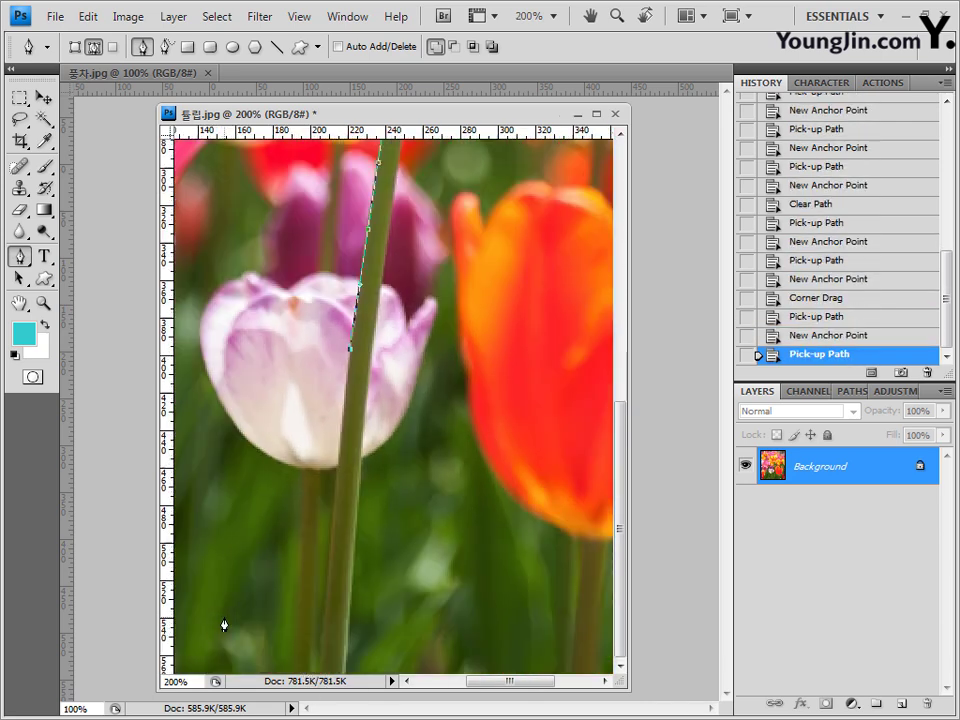
{"action": "left_click", "coordinate": [318, 668]}
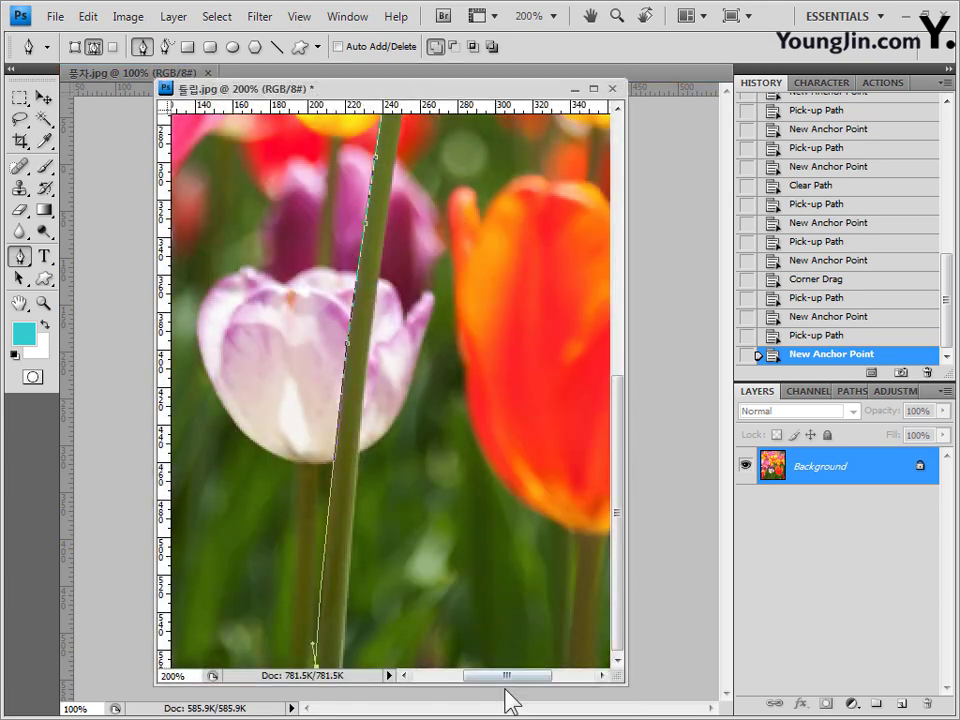
{"action": "scroll", "coordinate": [512, 694], "scroll_direction": "up", "scroll_amount": 1}
{"action": "key", "text": "ctrl+minus"}
{"action": "key", "text": "Up"}
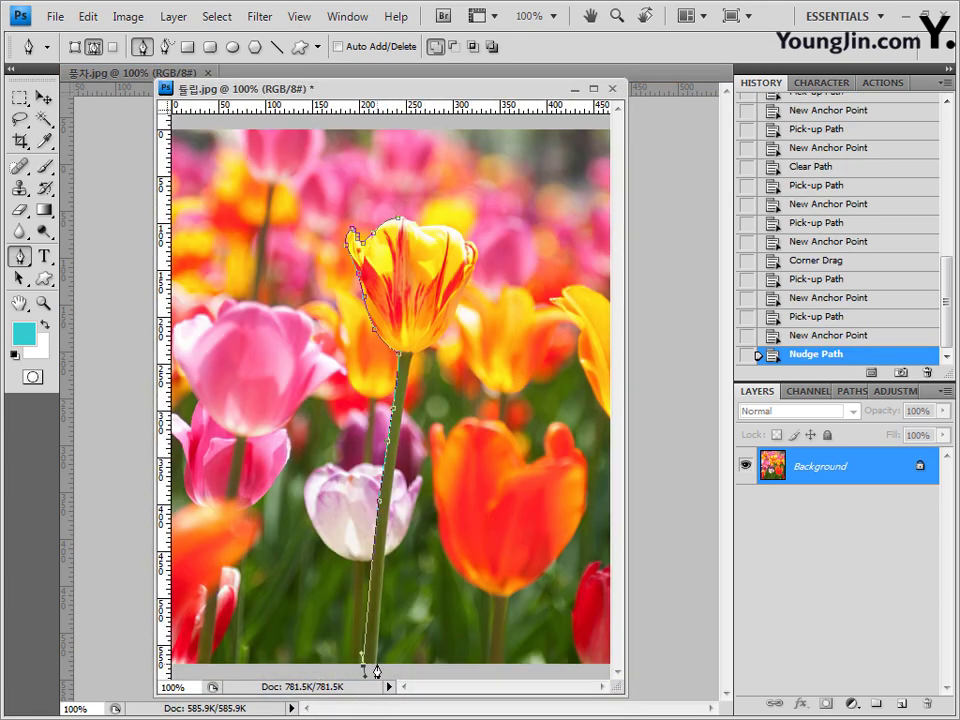
- Carry the path across the stem's bottom end and add an anchor on the lower part of its right edge
{"action": "left_click", "coordinate": [376, 670]}
{"action": "key", "text": "ctrl+minus"}
{"action": "key", "text": "ctrl+plus"}
{"action": "key", "text": "ctrl+plus"}
{"action": "scroll", "coordinate": [396, 688], "scroll_direction": "down", "scroll_amount": 2}
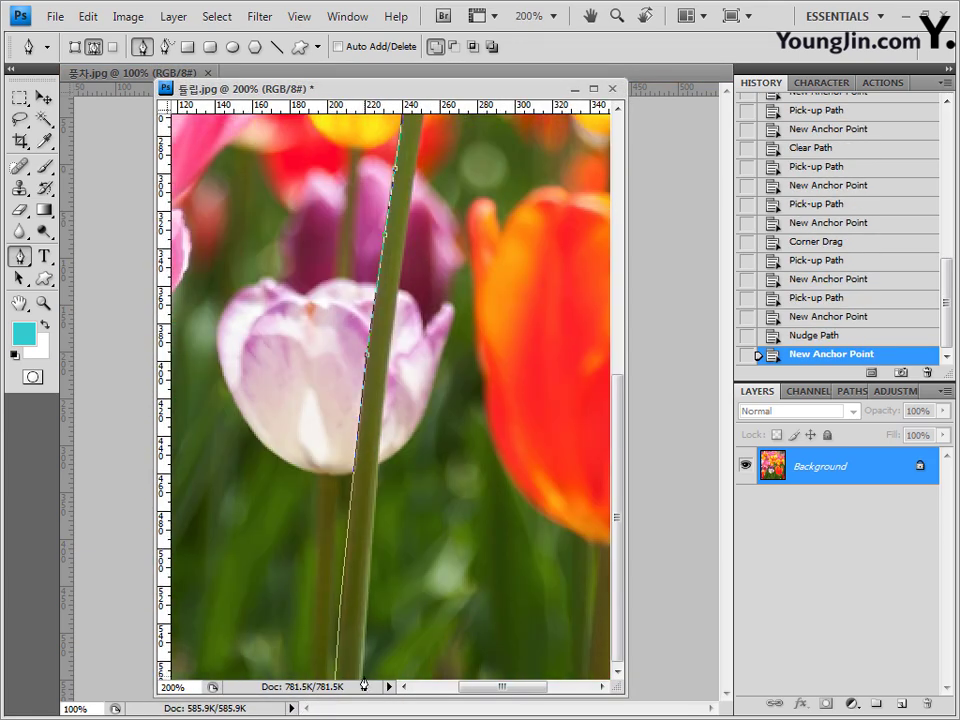
{"action": "key", "text": "Up"}
{"action": "left_click", "coordinate": [381, 445]}
- Continue the path up the stem's right edge with anchors beside the white tulip and just below the flower
{"action": "scroll", "coordinate": [417, 290], "scroll_direction": "up", "scroll_amount": 2}
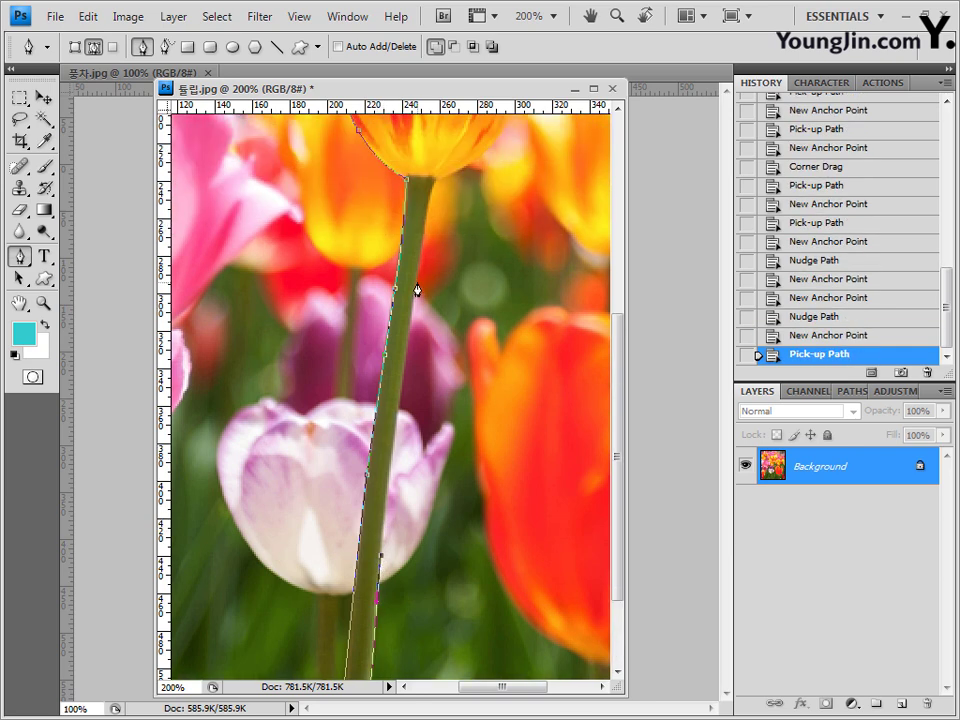
{"action": "left_click", "coordinate": [401, 382]}
{"action": "key", "text": "Up"}
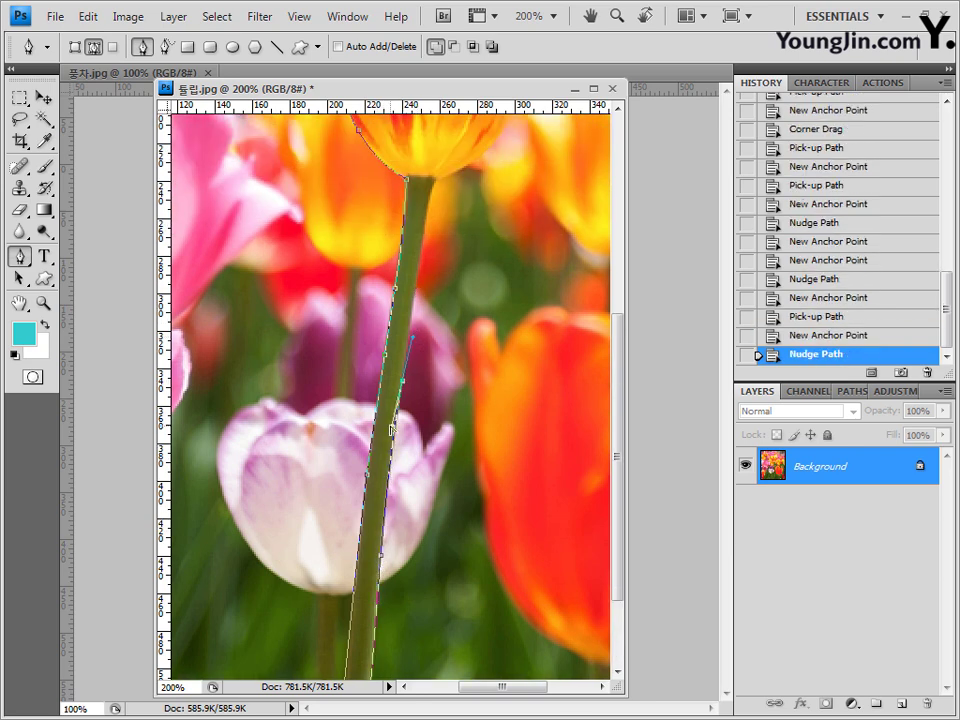
{"action": "left_click", "coordinate": [390, 428], "text": "alt"}
{"action": "left_click", "coordinate": [420, 255]}
{"action": "key", "text": "ctrl+z"}
{"action": "left_click", "coordinate": [422, 245]}
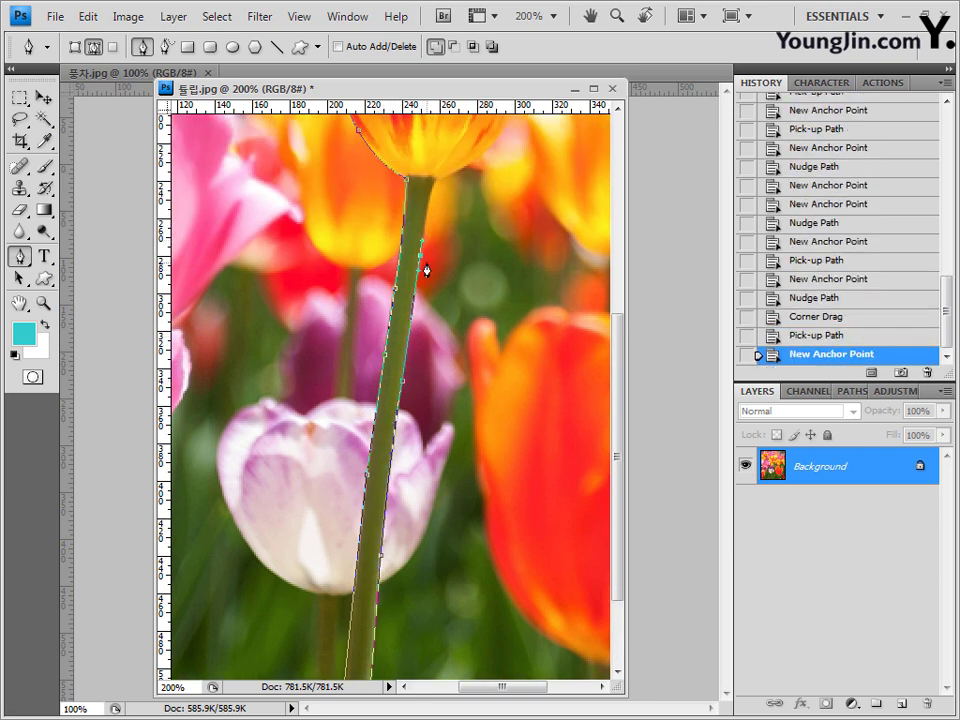
- Add an anchor where the stem's right edge meets the flower and curve the path along the bloom's lower right side
{"action": "scroll", "coordinate": [430, 280], "scroll_direction": "up", "scroll_amount": 3}
{"action": "left_click", "coordinate": [437, 344]}
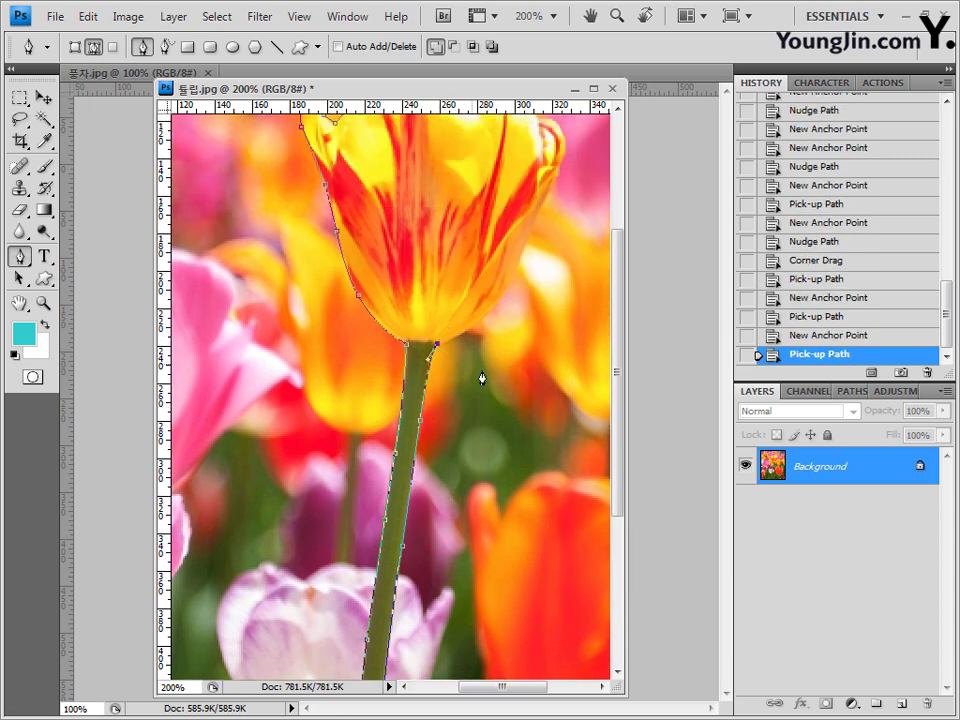
{"action": "key", "text": "Up"}
{"action": "scroll", "coordinate": [482, 336], "scroll_direction": "up", "scroll_amount": 3}
{"action": "left_click_drag", "start_coordinate": [513, 426], "coordinate": [538, 372]}
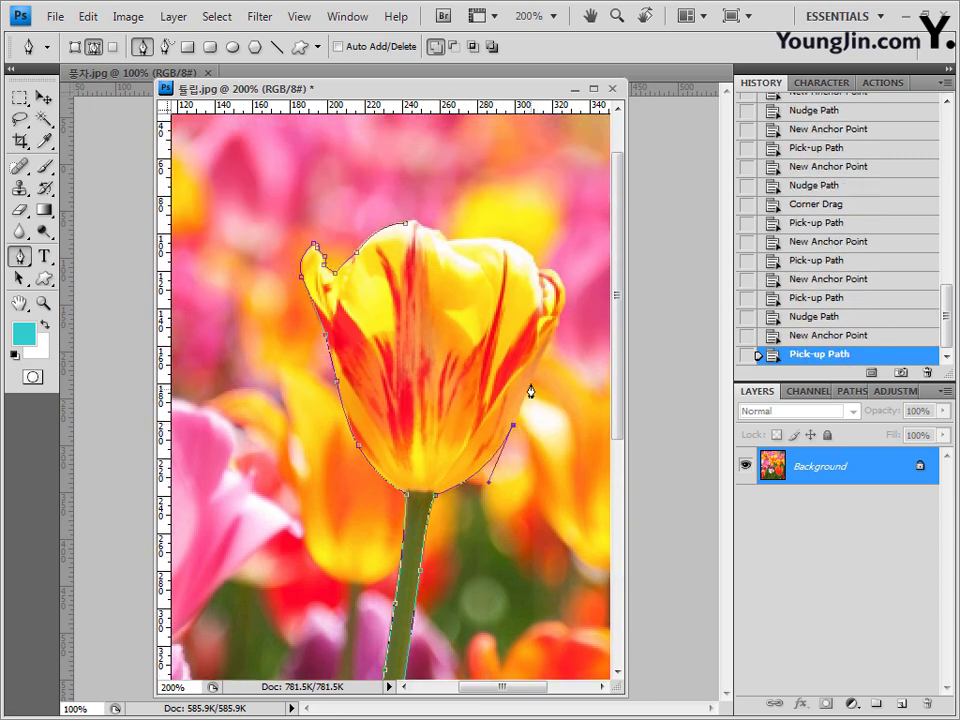
- Extend the path up the bloom's right side to the foot of the small curled petal, converting the anchors there
{"action": "scroll", "coordinate": [530, 391], "scroll_direction": "up", "scroll_amount": 1}
{"action": "left_click", "coordinate": [538, 410]}
{"action": "left_click", "coordinate": [538, 410], "text": "alt"}
{"action": "scroll", "coordinate": [544, 394], "scroll_direction": "up", "scroll_amount": 1}
{"action": "left_click", "coordinate": [558, 394]}
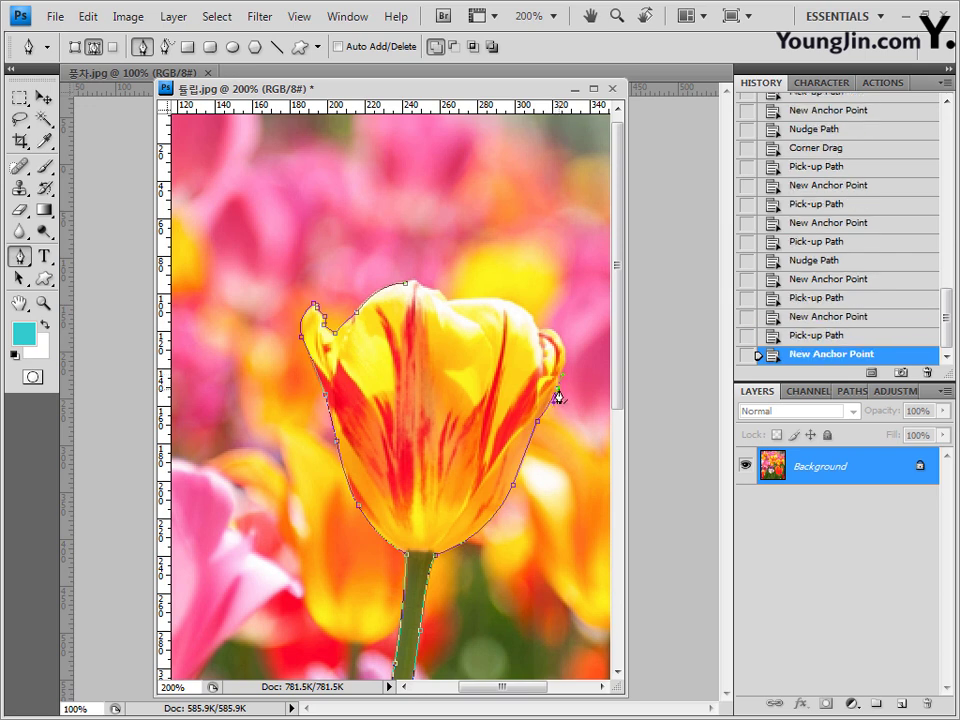
{"action": "left_click", "coordinate": [557, 391], "text": "alt"}
{"action": "key", "text": "Up"}
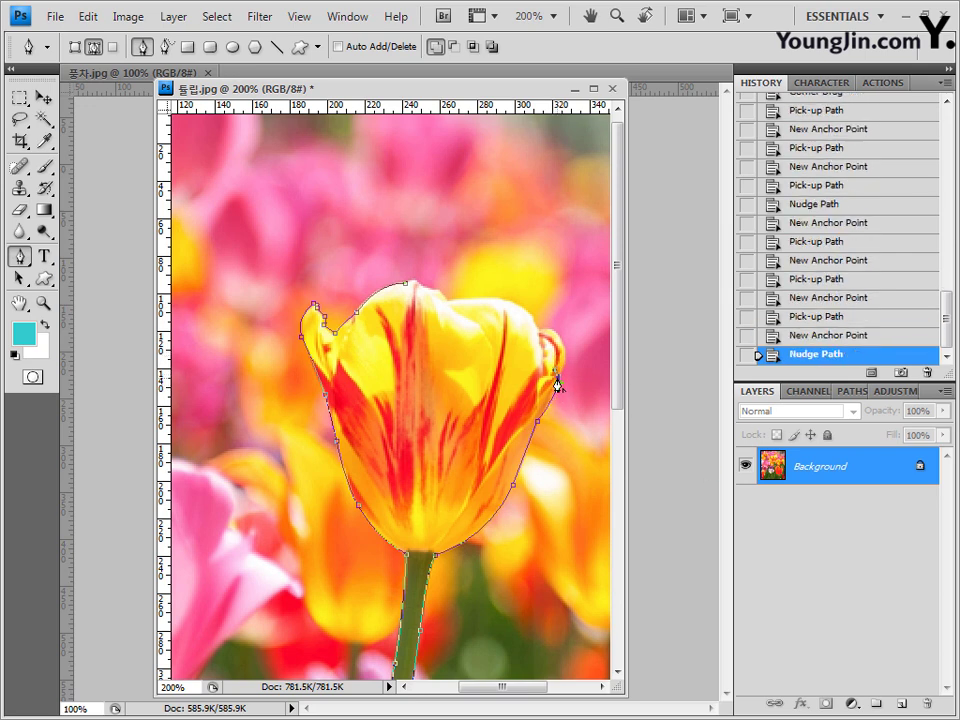
{"action": "left_click", "coordinate": [557, 381], "text": "alt"}
- Trace around the small curled right petal to its inner notch at 300% zoom, ending with a corner anchor
{"action": "left_click", "coordinate": [553, 318]}
{"action": "left_click", "coordinate": [553, 318], "text": "alt"}
{"action": "key", "text": "ctrl+plus"}
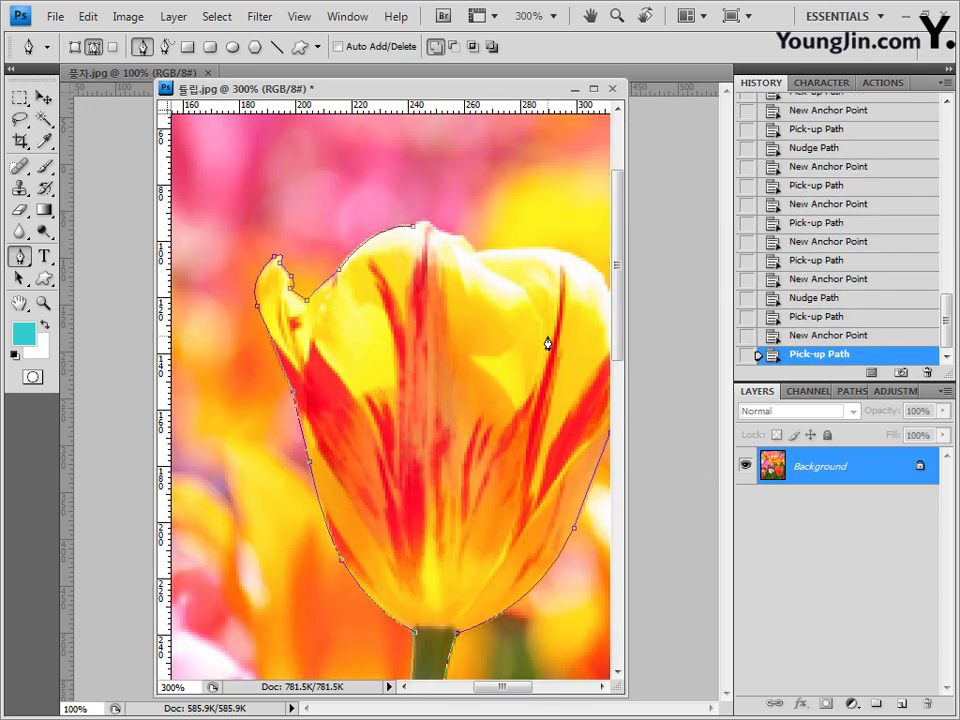
{"action": "scroll", "coordinate": [548, 343], "scroll_direction": "right", "scroll_amount": 4}
{"action": "left_click_drag", "start_coordinate": [413, 294], "coordinate": [388, 299]}
{"action": "key", "text": "Up"}
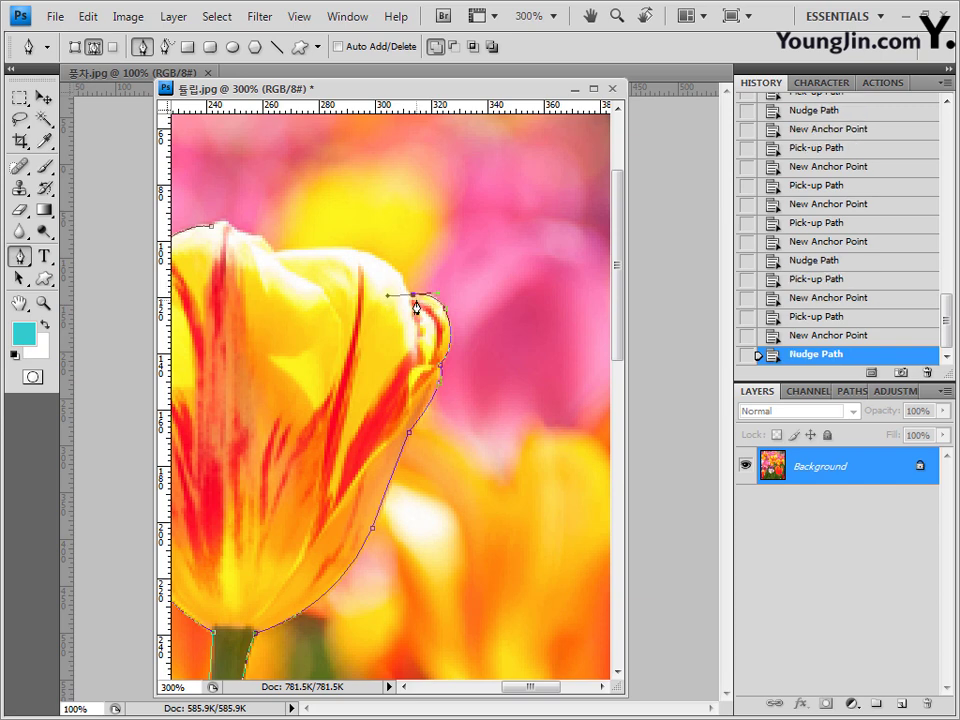
{"action": "left_click", "coordinate": [414, 296], "text": "alt"}
{"action": "key", "text": "ctrl+z"}
{"action": "key", "text": "ctrl+z"}
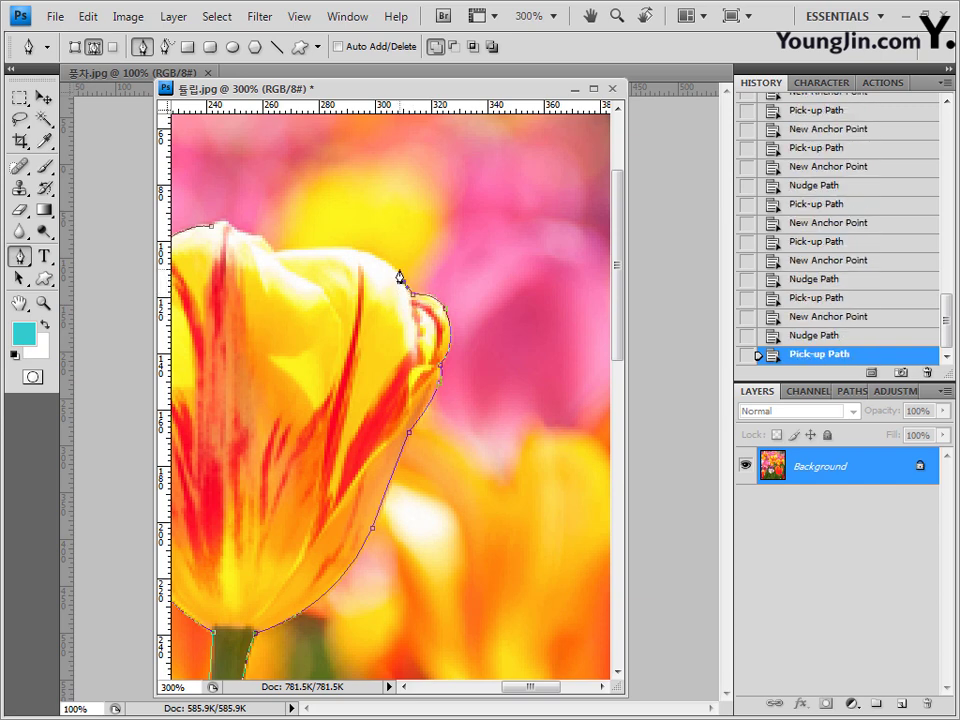
- Trace the rounded upper edge of the large right petal with curved anchors, removing the last one's outgoing handle
{"action": "left_click", "coordinate": [384, 259]}
{"action": "left_click", "coordinate": [384, 259], "text": "alt"}
{"action": "left_click_drag", "start_coordinate": [319, 249], "coordinate": [290, 258]}
{"action": "left_click", "coordinate": [319, 249], "text": "alt"}
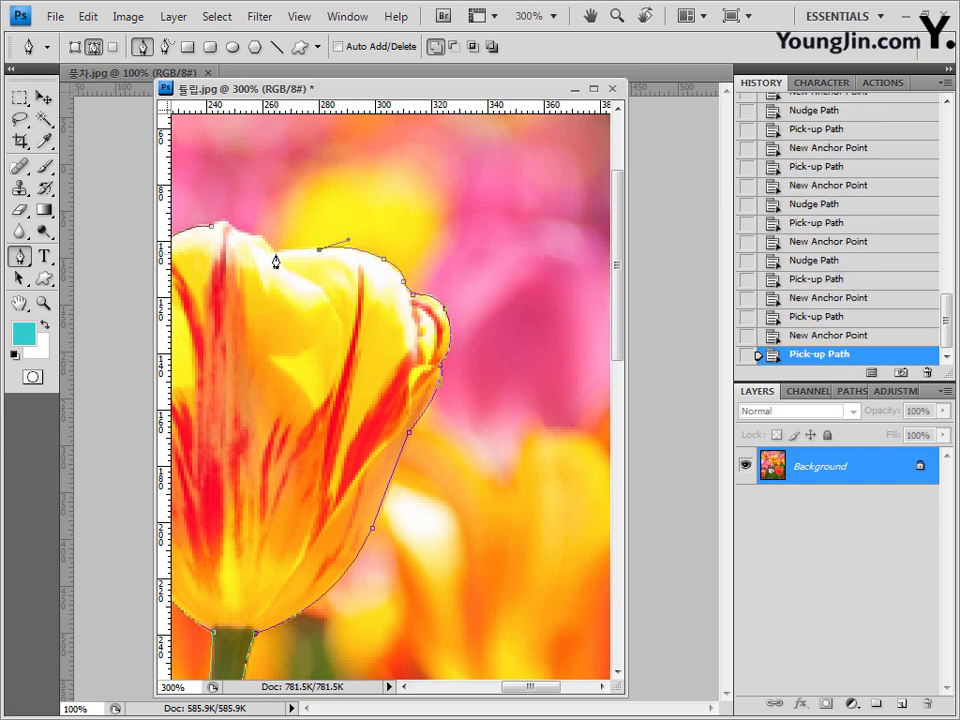
- Trace the notch and central petal tip at the tulip's top and close the path at its starting anchor
{"action": "left_click", "coordinate": [275, 249]}
{"action": "left_click", "coordinate": [275, 249], "text": "alt"}
{"action": "left_click", "coordinate": [261, 237]}
{"action": "left_click", "coordinate": [261, 237], "text": "alt"}
{"action": "left_click", "coordinate": [238, 232]}
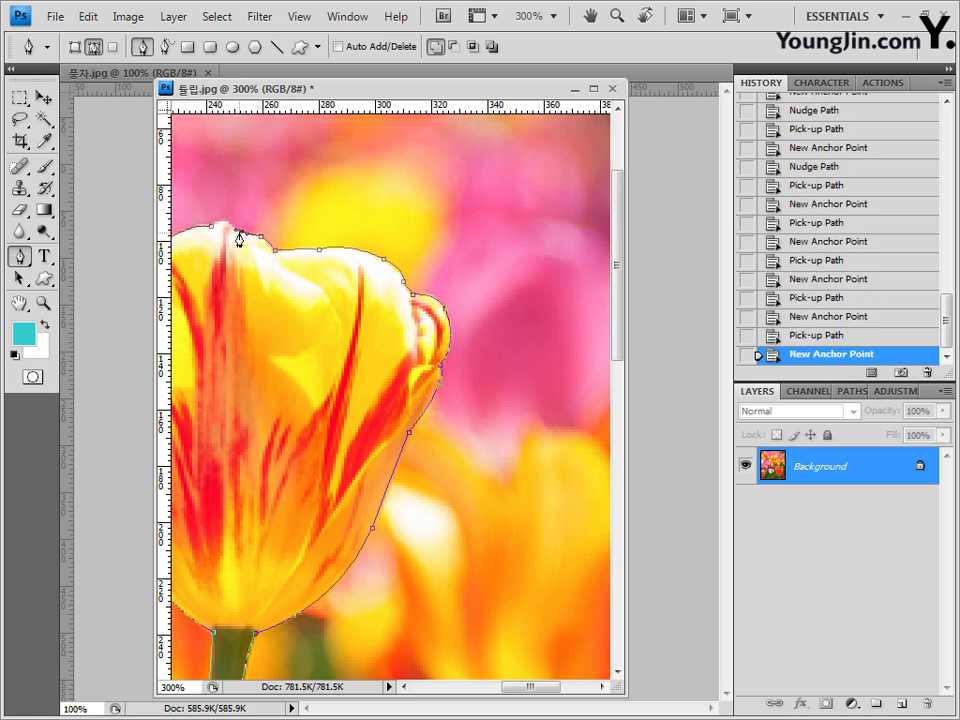
{"action": "left_click", "coordinate": [240, 237], "text": "alt"}
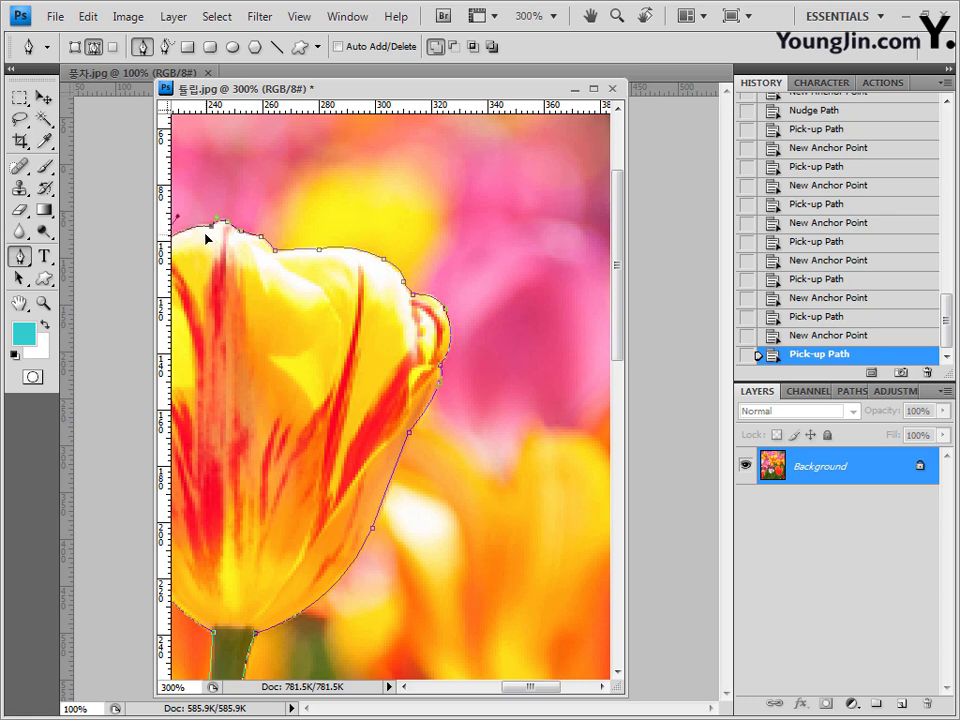
{"action": "left_click", "coordinate": [208, 238]}
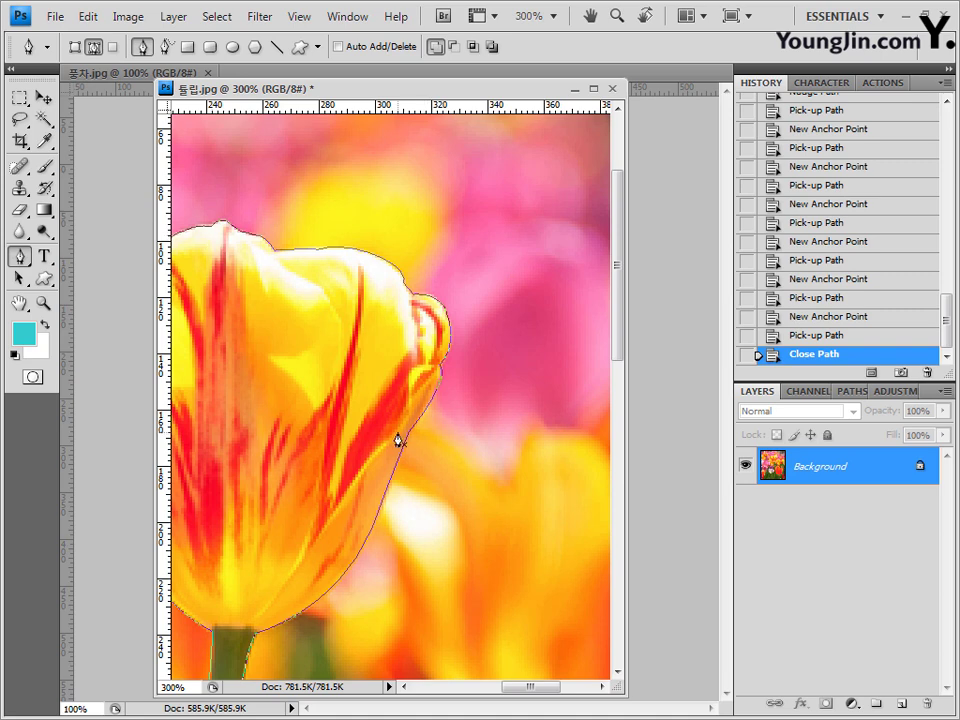
- View the whole outline at 100%, display the work path, and convert it into a selection
{"action": "key", "text": "ctrl+minus"}
{"action": "key", "text": "ctrl+minus"}
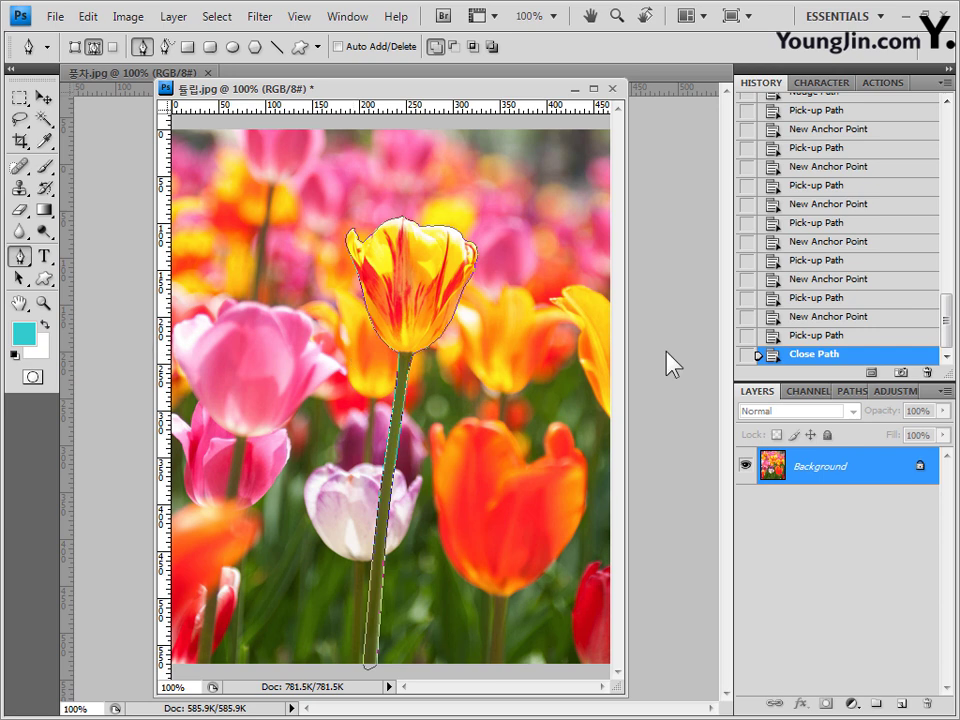
{"action": "left_click", "coordinate": [851, 392]}
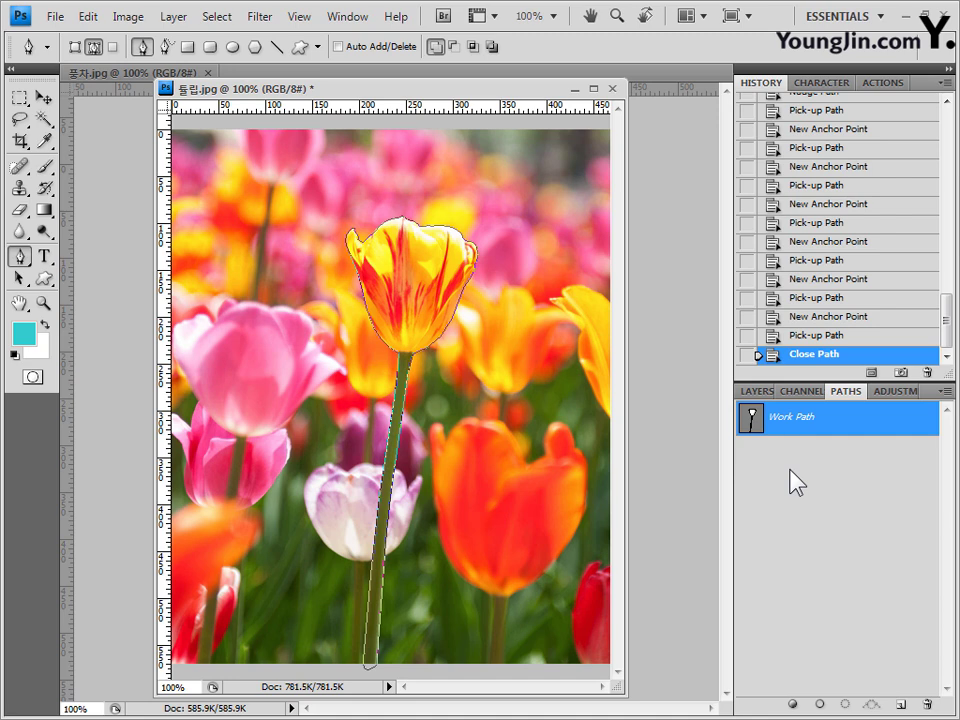
{"action": "key", "text": "ctrl+Return"}
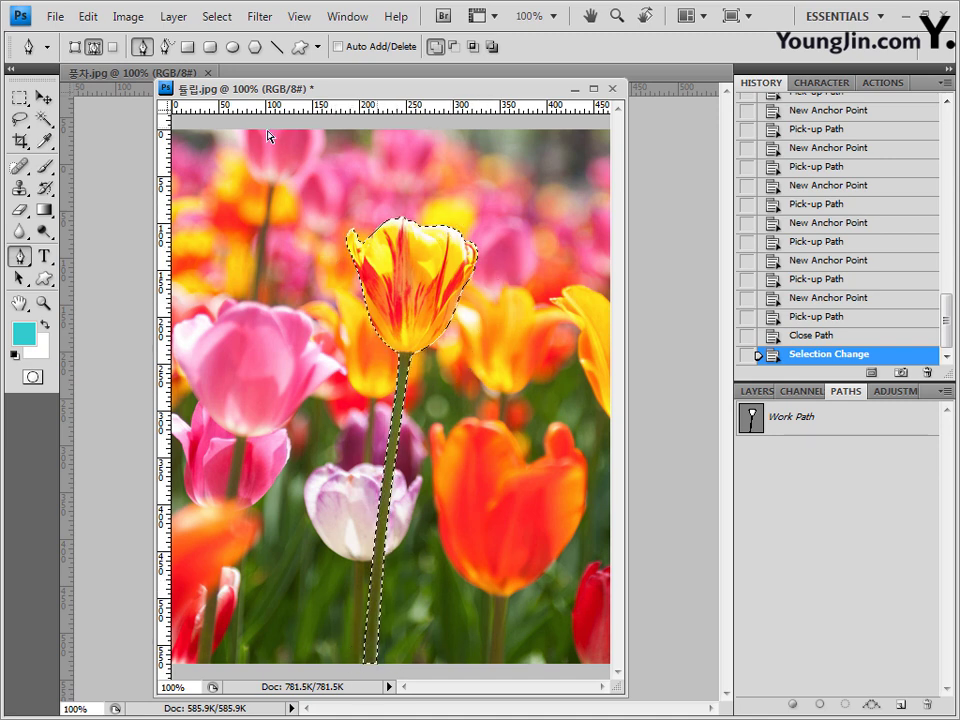
- Dock the 튤립.jpg window as a tab and copy the selected tulip into 풍차.jpg as a new layer
{"action": "left_click", "coordinate": [111, 72]}
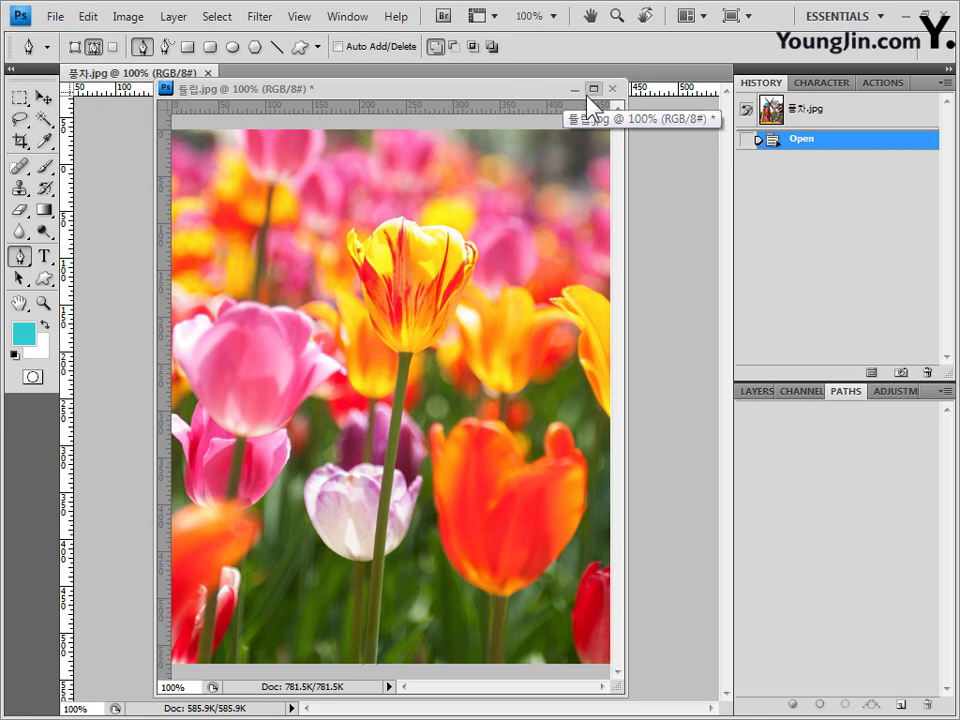
{"action": "left_click_drag", "start_coordinate": [553, 90], "coordinate": [208, 101]}
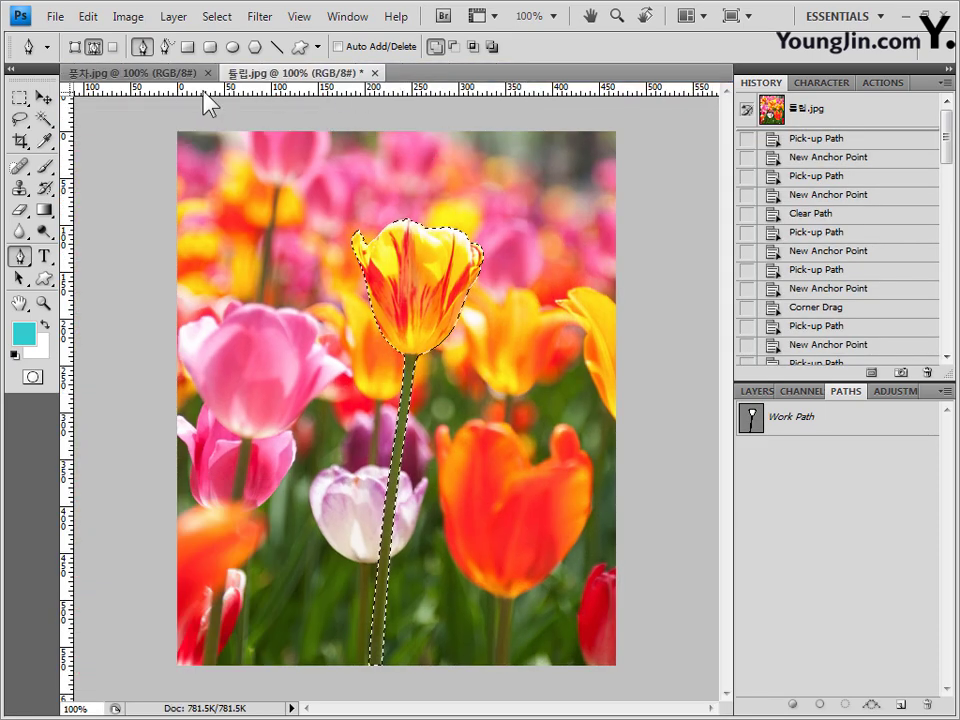
{"action": "left_click", "coordinate": [151, 78]}
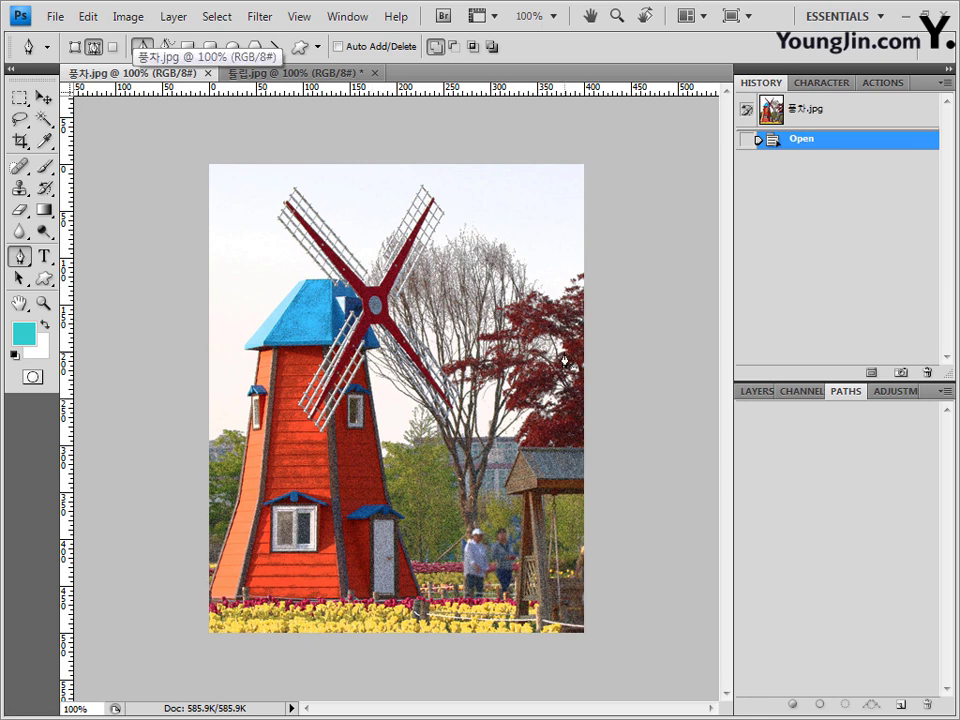
{"action": "key", "text": "ctrl+v"}
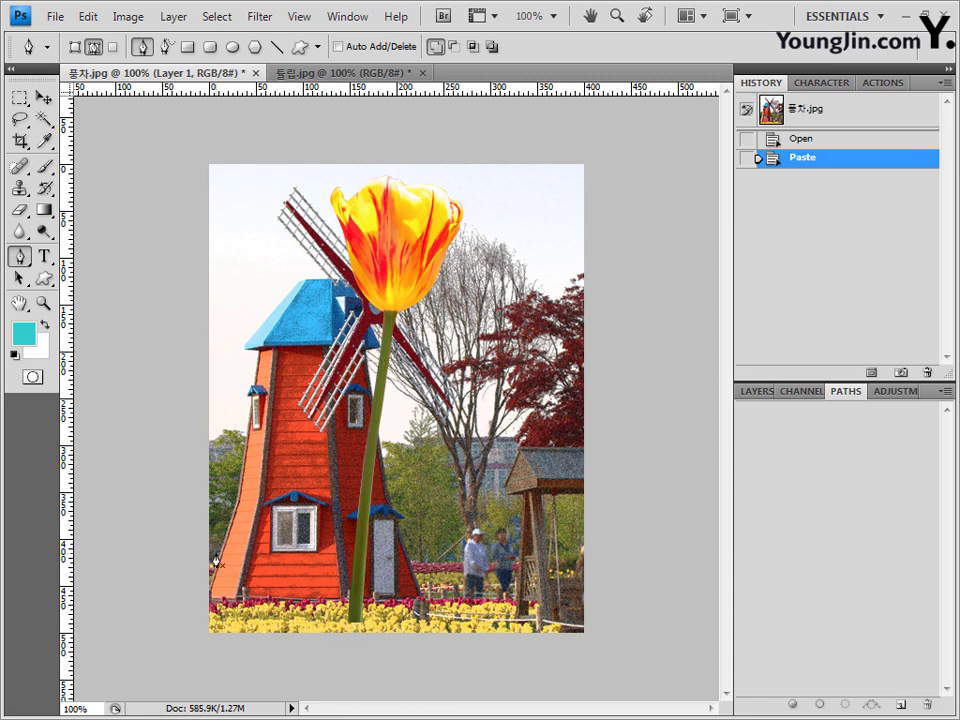
- Flip the pasted tulip layer horizontally with Free Transform and apply the transformation
{"action": "key", "text": "ctrl+t"}
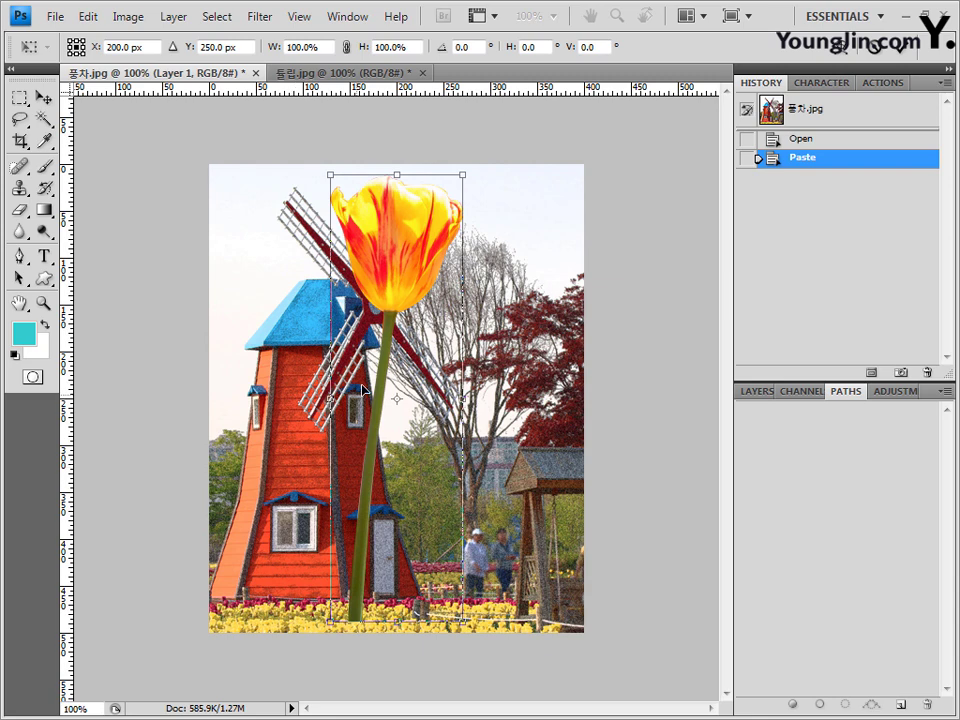
{"action": "right_click", "coordinate": [389, 208]}
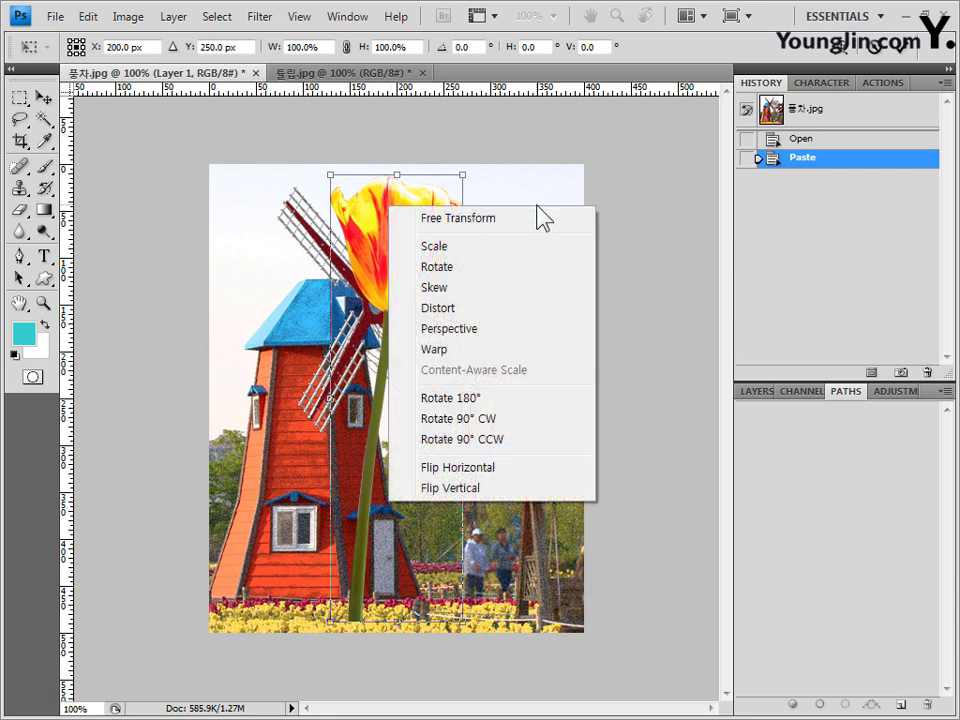
{"action": "left_click", "coordinate": [533, 467]}
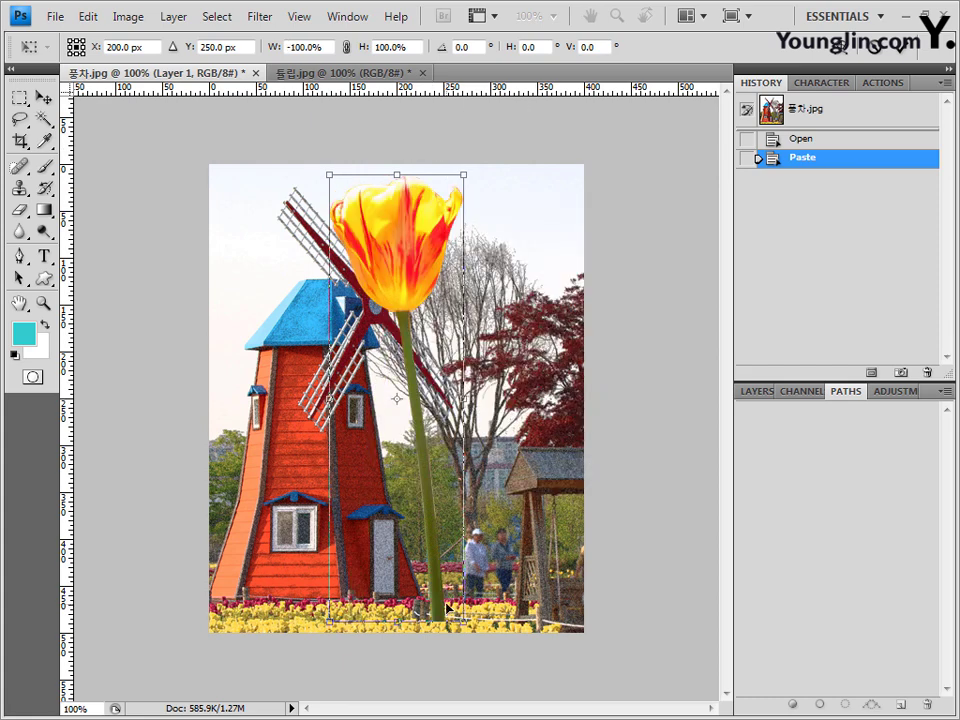
{"action": "key", "text": "Return"}
{"action": "key", "text": "p"}
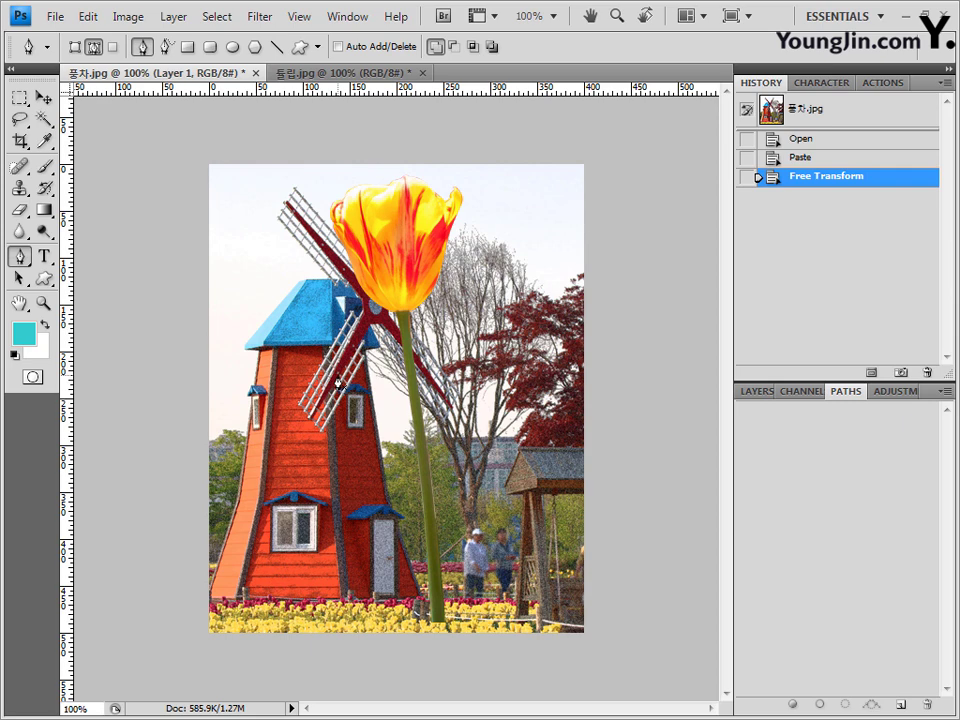
- Scale the tulip to about 59%, rotate it about -13.1°, and place it beside the windmill's door with its stem running into the flower bed
{"action": "key", "text": "w"}
{"action": "key", "text": "F7"}
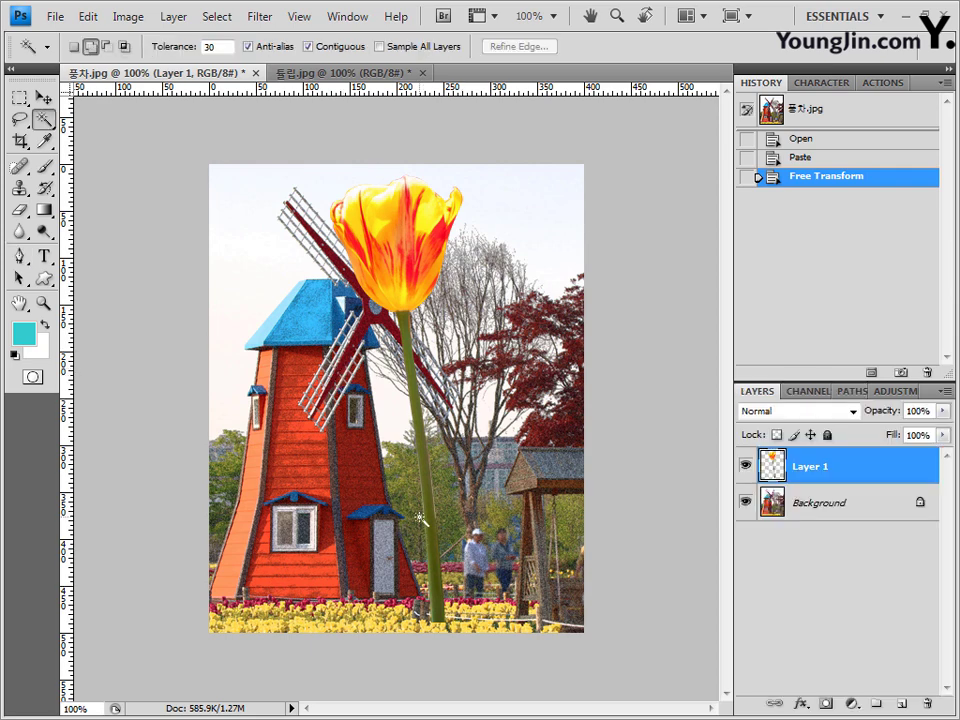
{"action": "key", "text": "ctrl+t"}
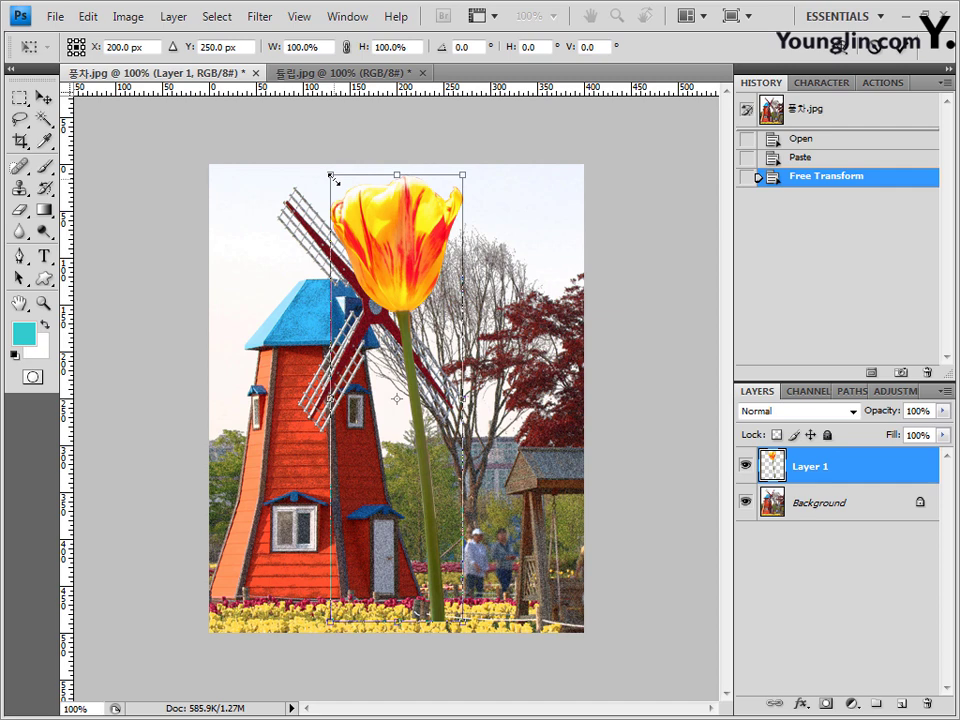
{"action": "left_click_drag", "start_coordinate": [331, 174], "coordinate": [378, 332]}
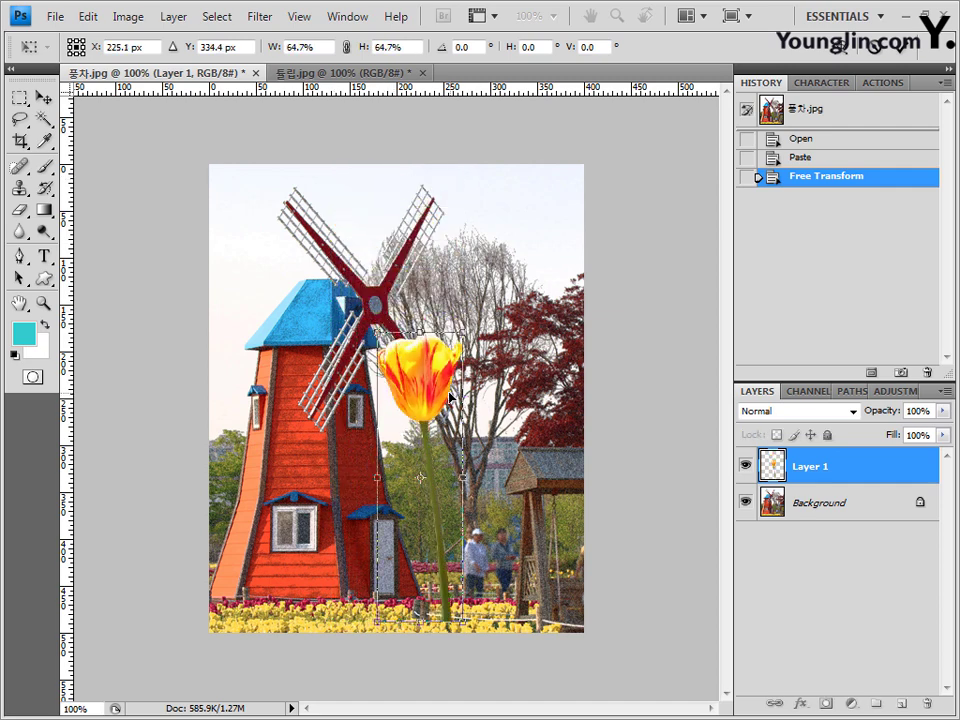
{"action": "left_click_drag", "start_coordinate": [450, 398], "coordinate": [480, 412]}
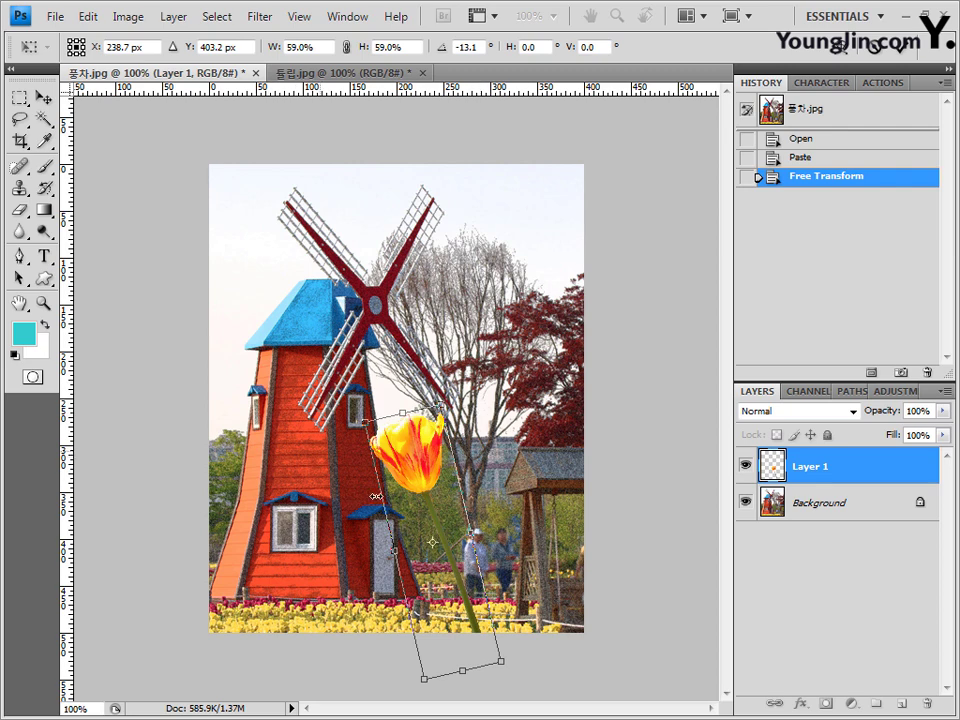
{"action": "key", "text": "w"}
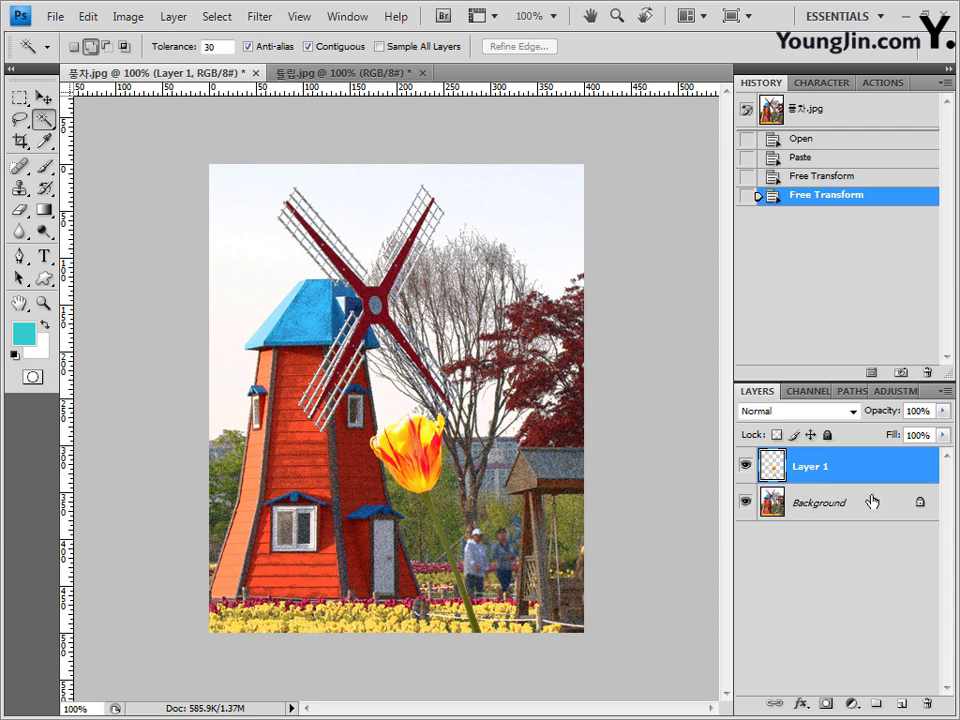
- Add a Hue/Saturation adjustment layer above the tulip layer, Layer 1
{"action": "key", "text": "v"}
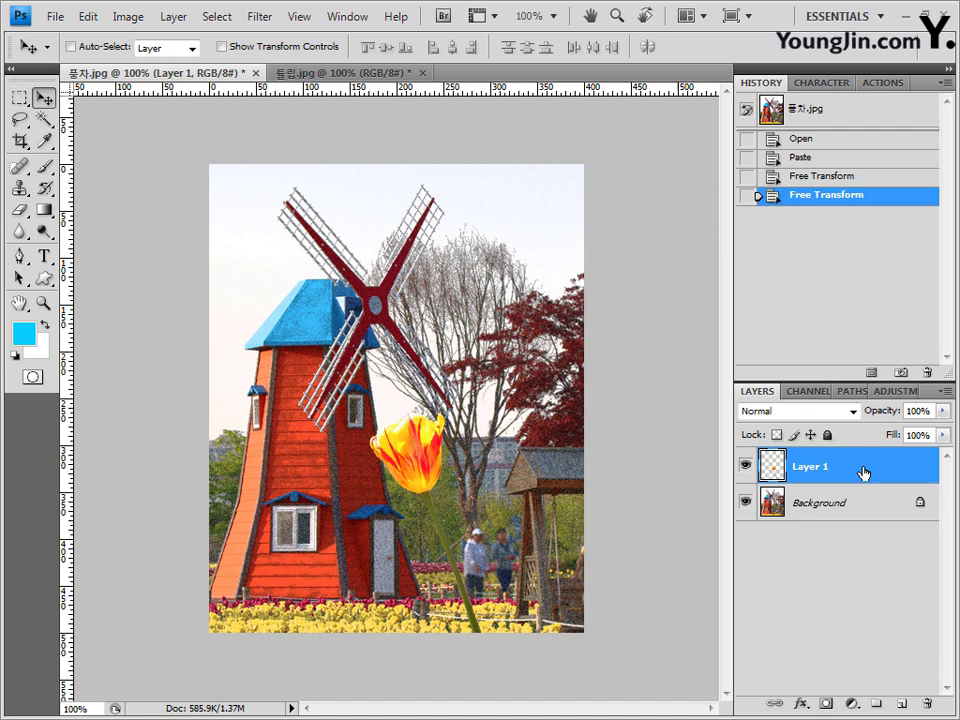
{"action": "left_click", "coordinate": [851, 704]}
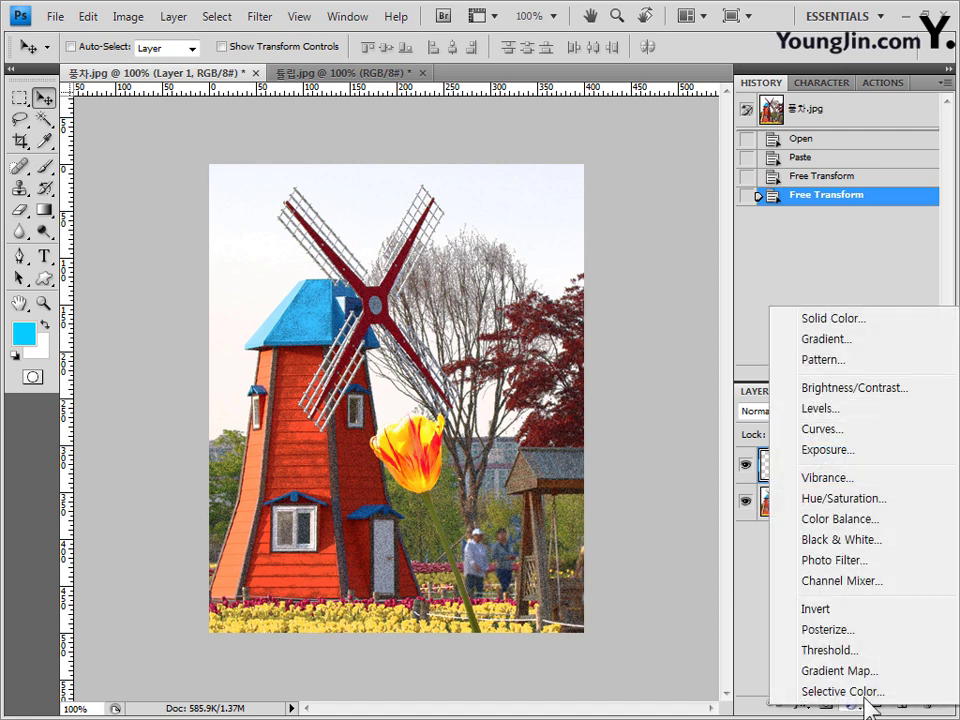
{"action": "left_click", "coordinate": [884, 498]}
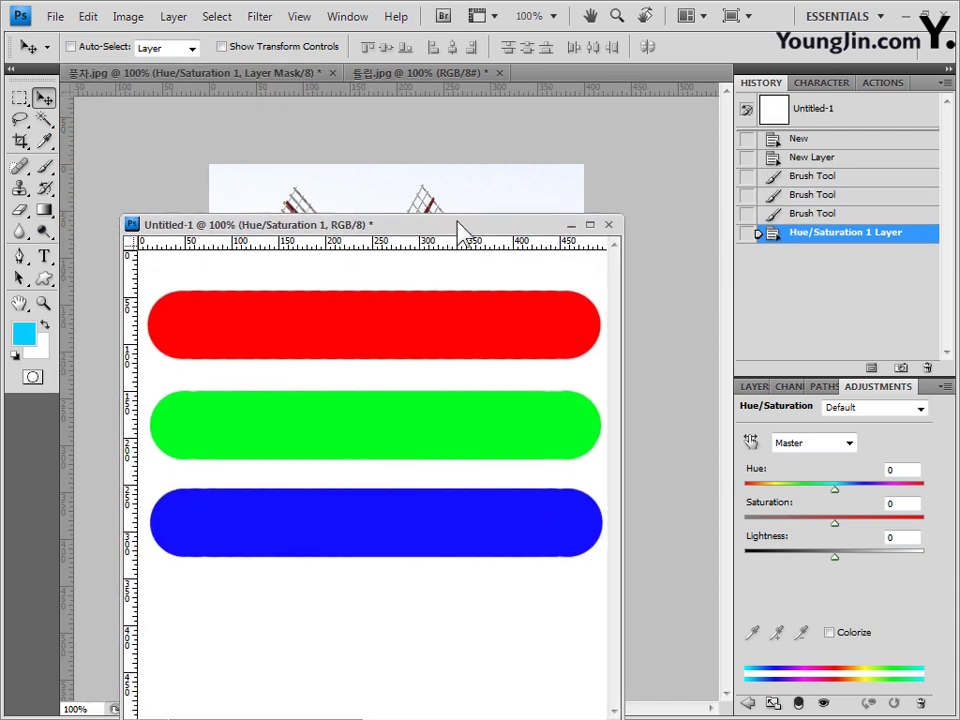
- Try a slight hue shift and Colorize with hue 153 and saturation about 43 on Untitled-1's colour bars, and turn Colorize off
{"action": "left_click_drag", "start_coordinate": [456, 229], "coordinate": [480, 167]}
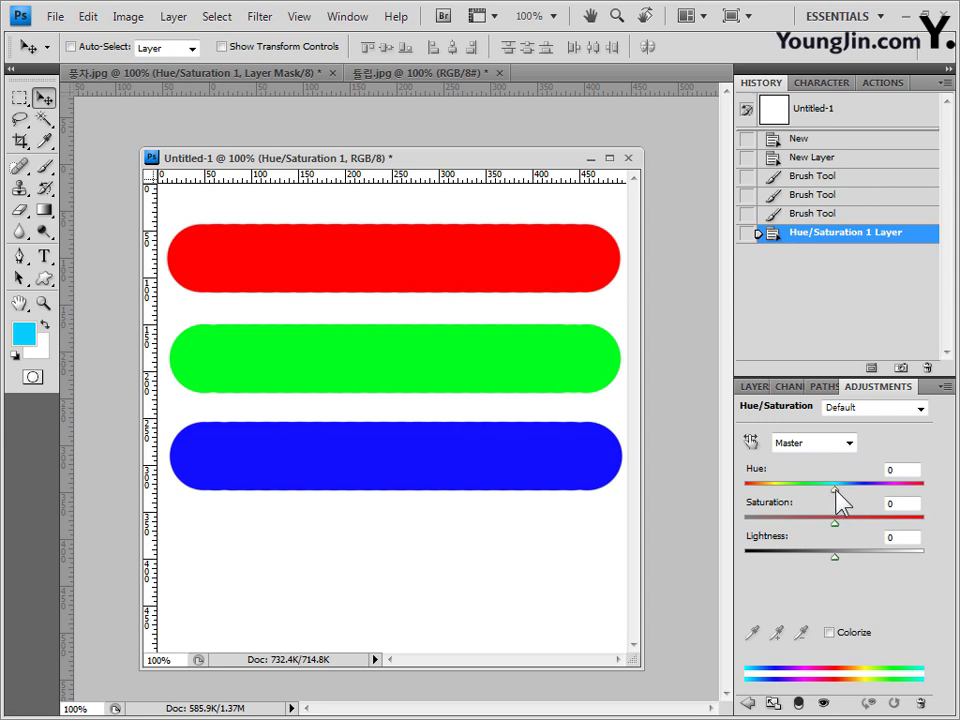
{"action": "mouse_move", "coordinate": [832, 493]}
{"action": "left_mouse_down"}
{"action": "mouse_move", "coordinate": [748, 503]}
{"action": "mouse_move", "coordinate": [923, 489]}
{"action": "mouse_move", "coordinate": [767, 506]}
{"action": "mouse_move", "coordinate": [889, 488]}
{"action": "mouse_move", "coordinate": [834, 495]}
{"action": "left_mouse_up"}
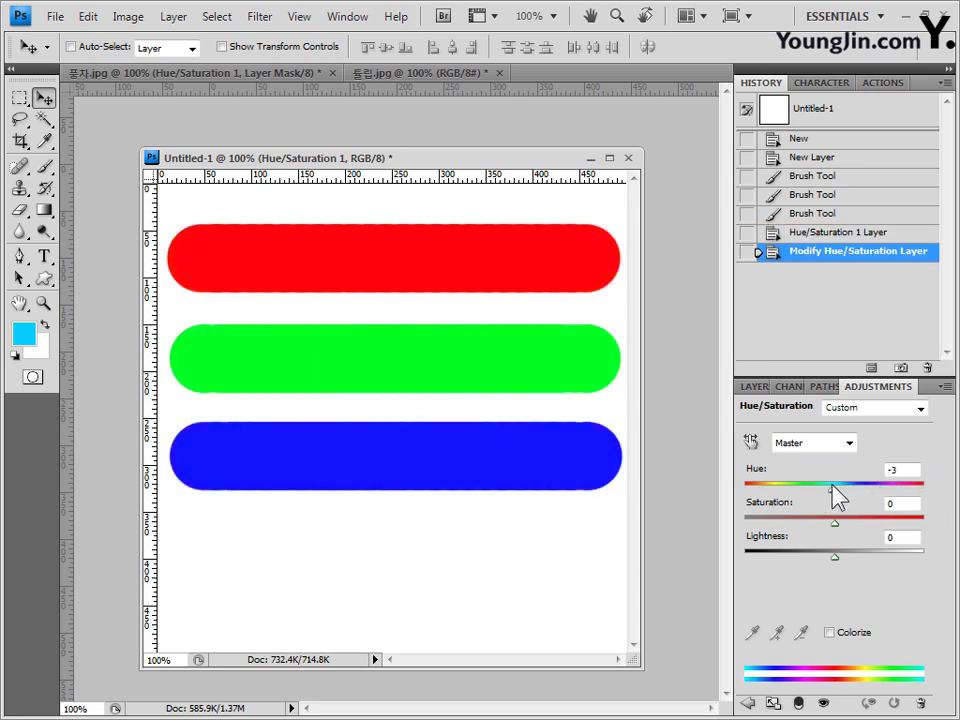
{"action": "left_click", "coordinate": [829, 632]}
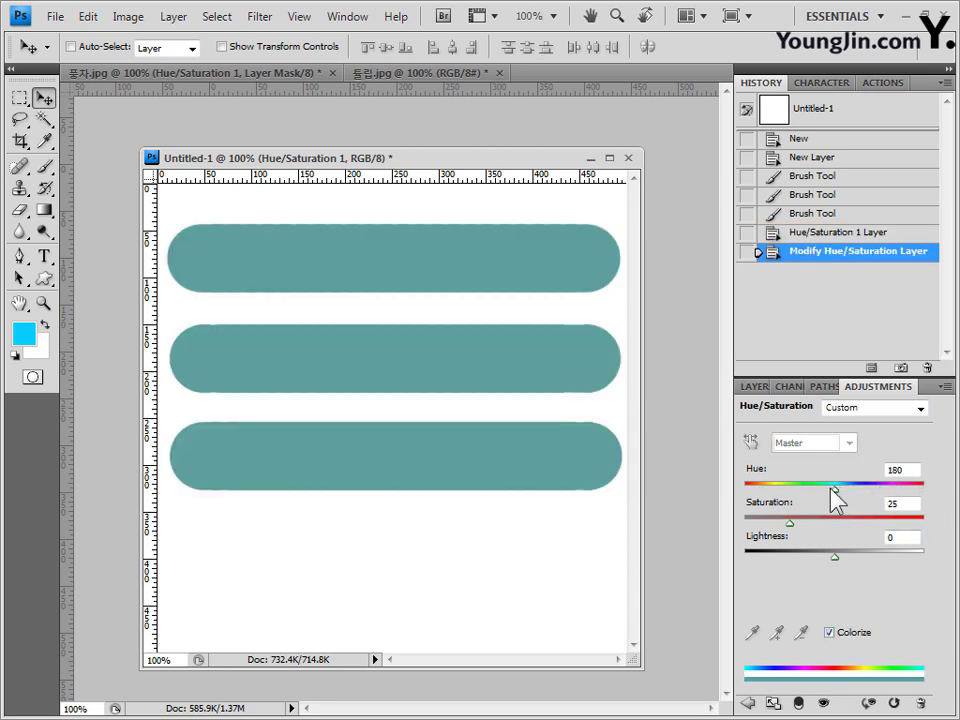
{"action": "mouse_move", "coordinate": [821, 490]}
{"action": "left_mouse_down"}
{"action": "mouse_move", "coordinate": [750, 495]}
{"action": "mouse_move", "coordinate": [910, 505]}
{"action": "mouse_move", "coordinate": [781, 491]}
{"action": "mouse_move", "coordinate": [898, 493]}
{"action": "mouse_move", "coordinate": [760, 488]}
{"action": "mouse_move", "coordinate": [850, 492]}
{"action": "mouse_move", "coordinate": [810, 491]}
{"action": "mouse_move", "coordinate": [820, 490]}
{"action": "left_mouse_up"}
{"action": "mouse_move", "coordinate": [846, 519]}
{"action": "left_mouse_down"}
{"action": "mouse_move", "coordinate": [882, 519]}
{"action": "mouse_move", "coordinate": [784, 521]}
{"action": "mouse_move", "coordinate": [836, 525]}
{"action": "mouse_move", "coordinate": [822, 521]}
{"action": "left_mouse_up"}
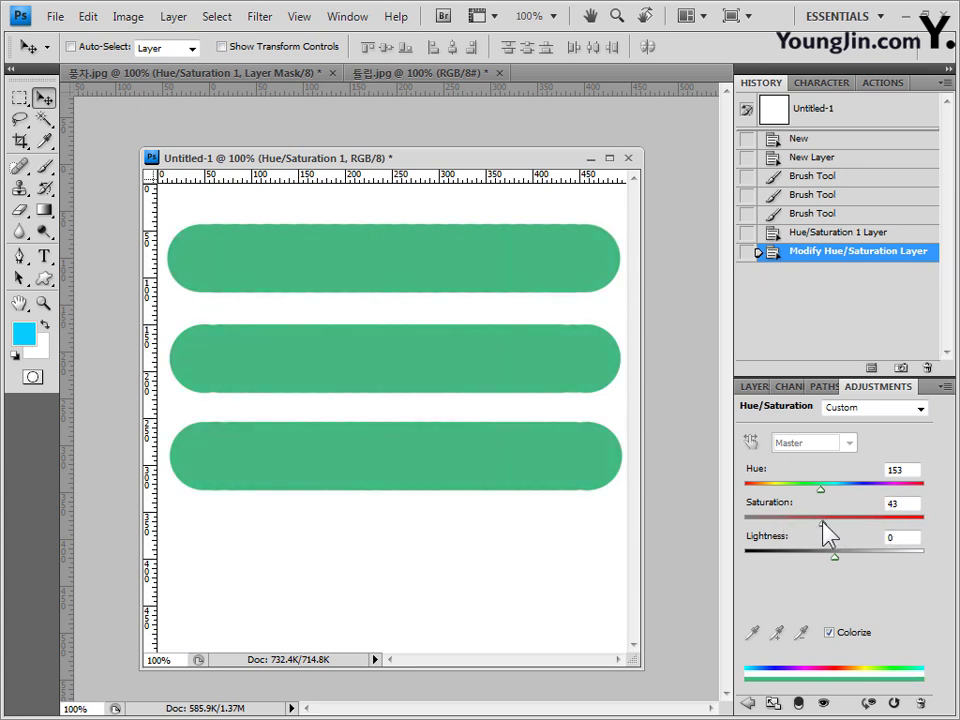
{"action": "left_click", "coordinate": [830, 633]}
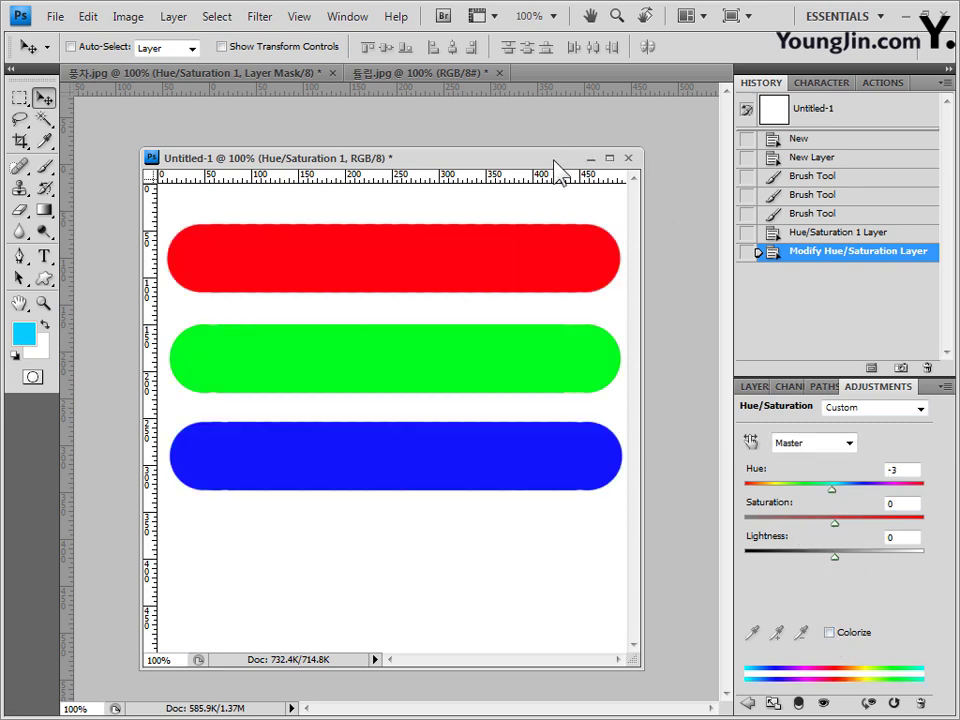
- Return to 풍차.jpg and set the Hue of its Hue/Saturation adjustment layer to -40
{"action": "key", "text": "ctrl+Tab"}
{"action": "left_click", "coordinate": [290, 74]}
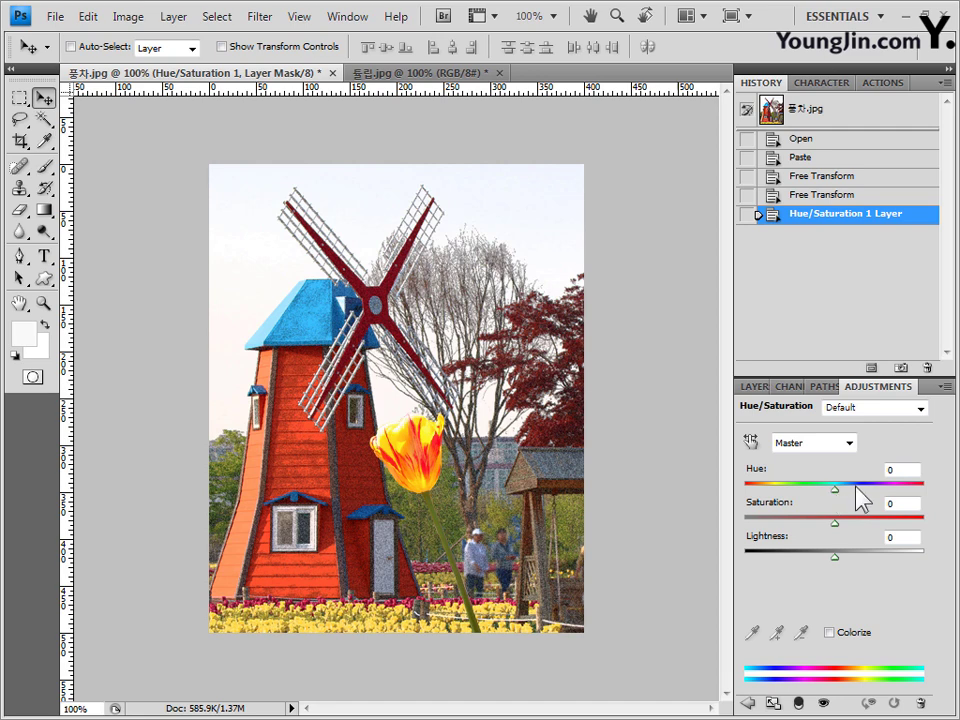
{"action": "left_click", "coordinate": [889, 471]}
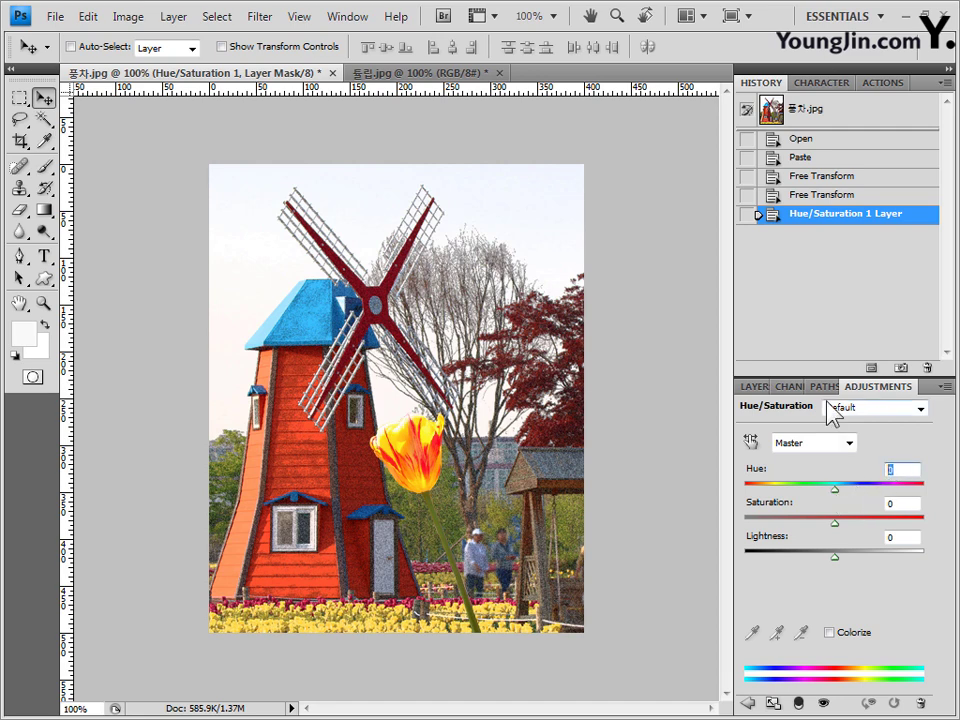
{"action": "type", "text": "-40"}
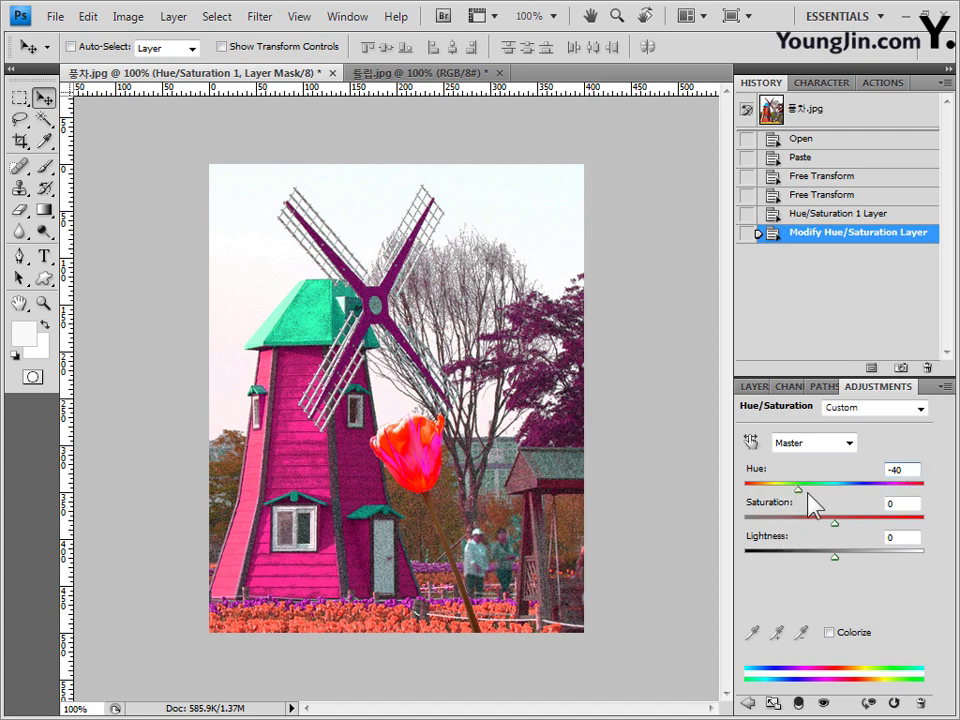
{"action": "mouse_move", "coordinate": [798, 489]}
{"action": "left_mouse_down"}
{"action": "mouse_move", "coordinate": [816, 490]}
{"action": "mouse_move", "coordinate": [787, 490]}
{"action": "left_mouse_up"}
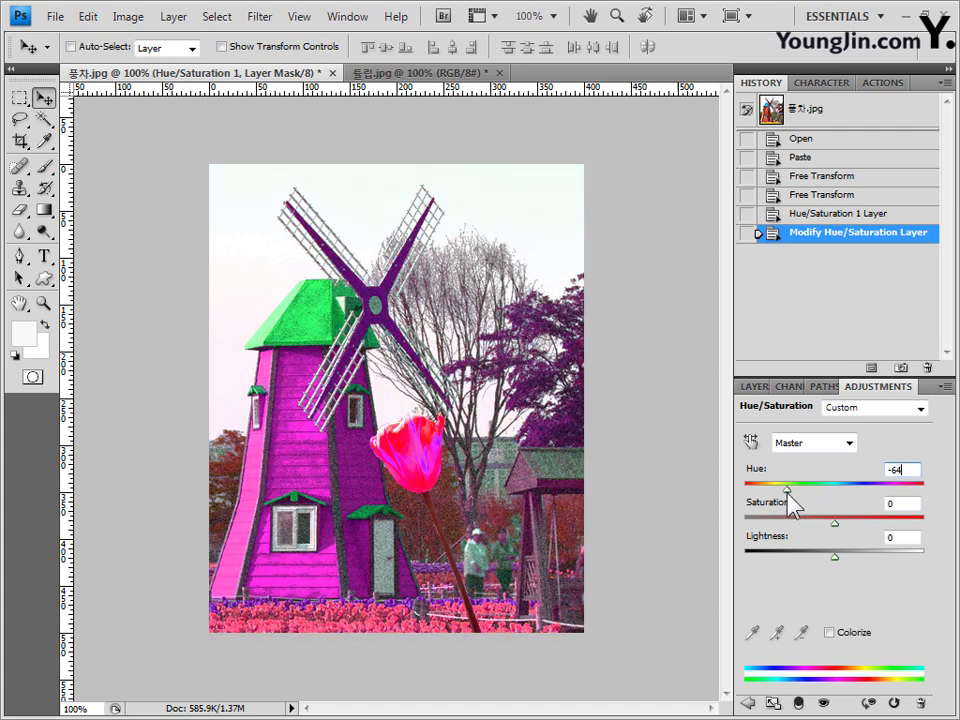
{"action": "key", "text": "BackSpace"}
{"action": "key", "text": "BackSpace"}
{"action": "type", "text": "40"}
{"action": "key", "text": "Return"}
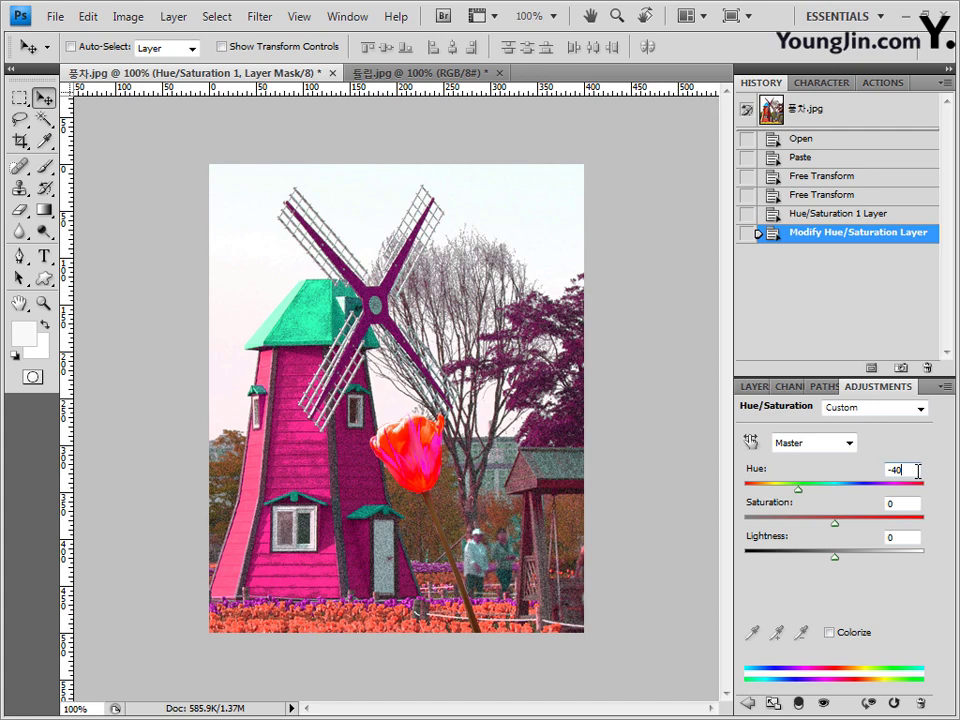
{"action": "left_click", "coordinate": [903, 470]}
{"action": "left_click", "coordinate": [904, 471]}
- Clip the Hue/Saturation 1 layer to Layer 1 so that the adjustment affects only the tulip
{"action": "left_click", "coordinate": [758, 387]}
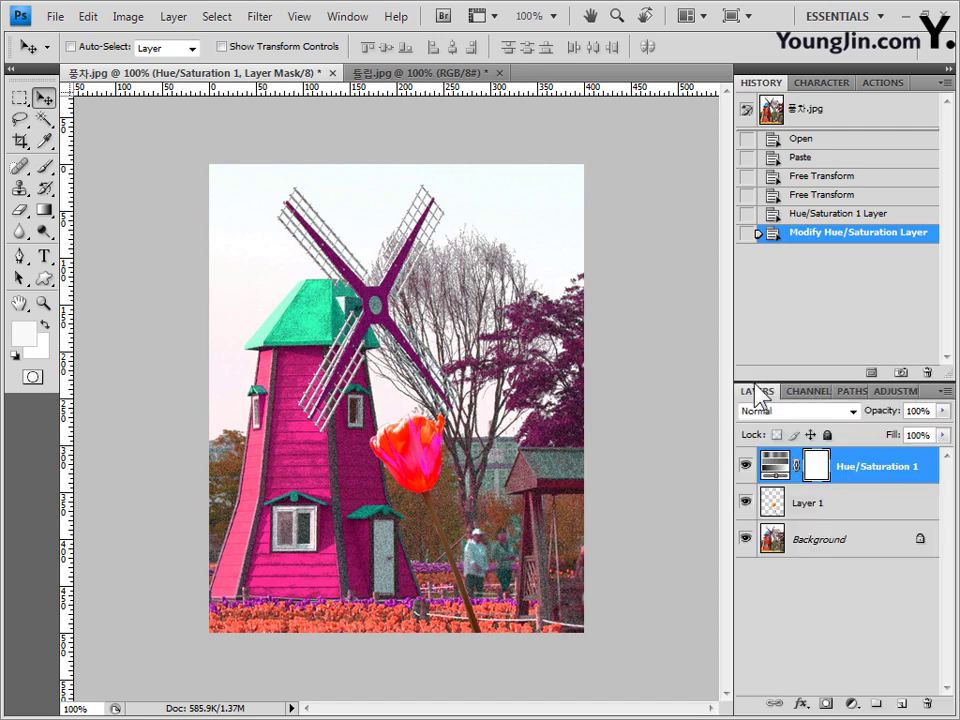
{"action": "left_click", "coordinate": [873, 470]}
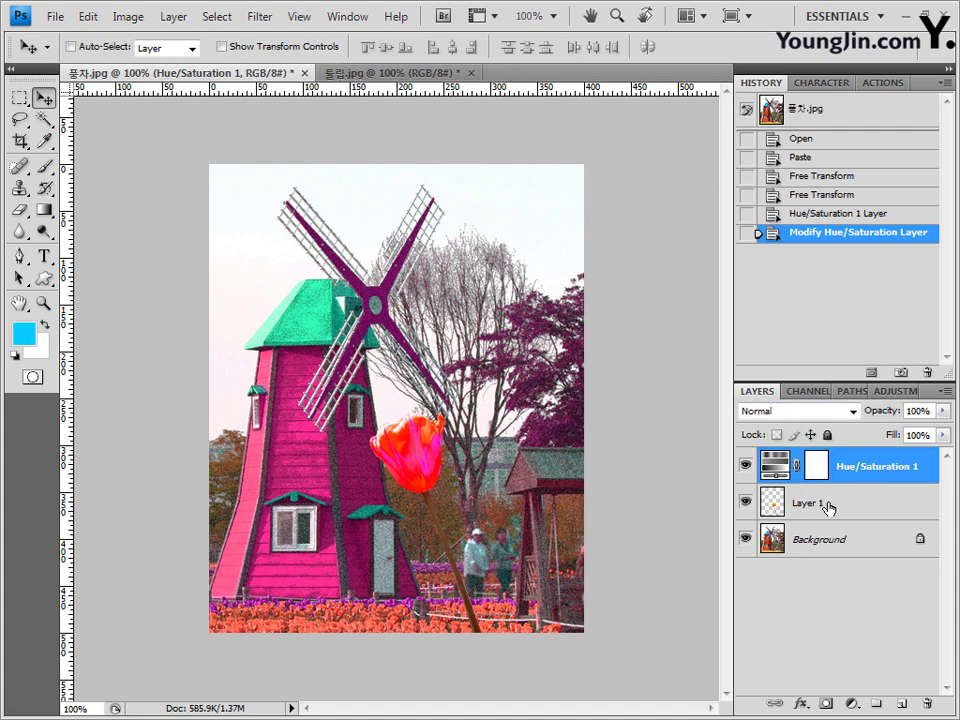
{"action": "left_click", "coordinate": [827, 506]}
{"action": "left_click", "coordinate": [858, 478]}
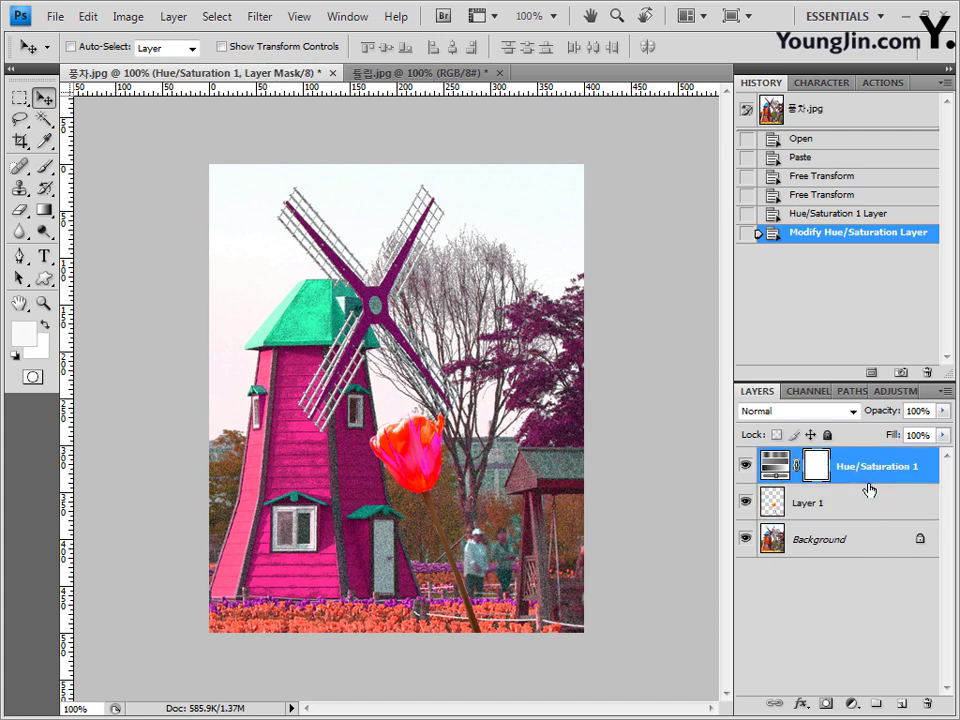
{"action": "left_click_drag", "start_coordinate": [868, 488], "coordinate": [875, 484]}
{"action": "left_click", "coordinate": [875, 484], "text": "alt"}
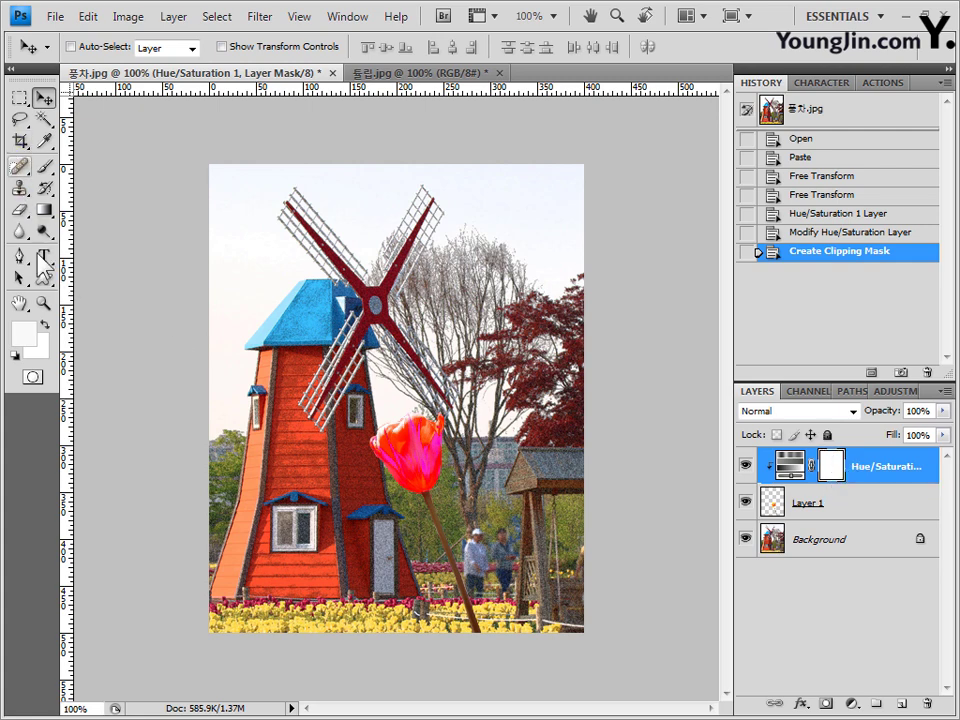
- Set the foreground colour to black, 000000
{"action": "left_click", "coordinate": [25, 335]}
{"action": "left_click", "coordinate": [250, 516]}
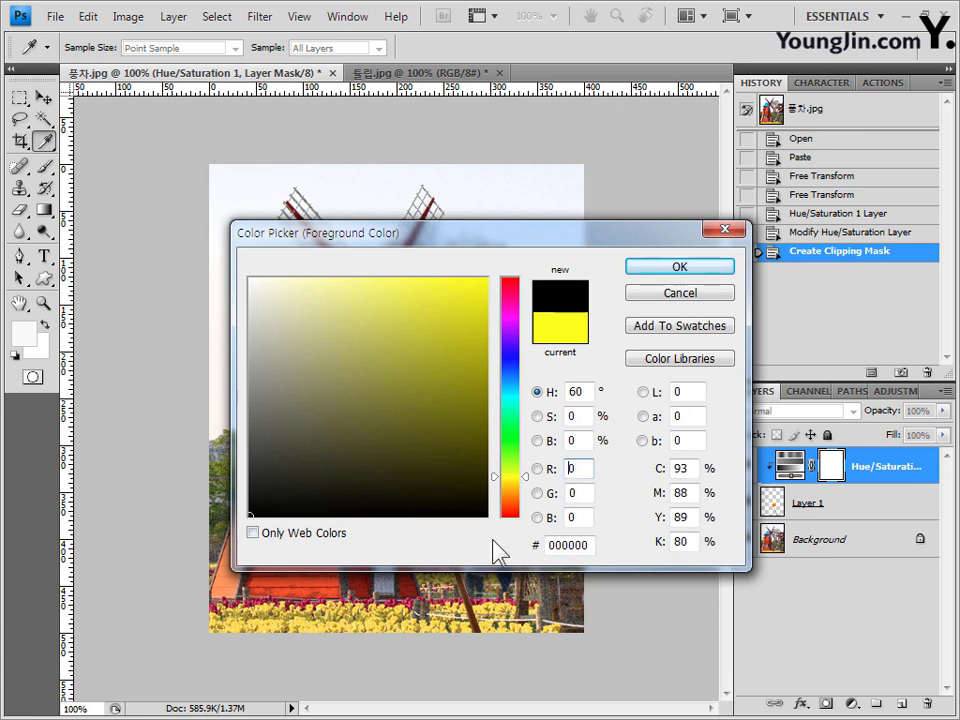
{"action": "left_click", "coordinate": [567, 544]}
{"action": "left_click_drag", "start_coordinate": [567, 544], "coordinate": [603, 546]}
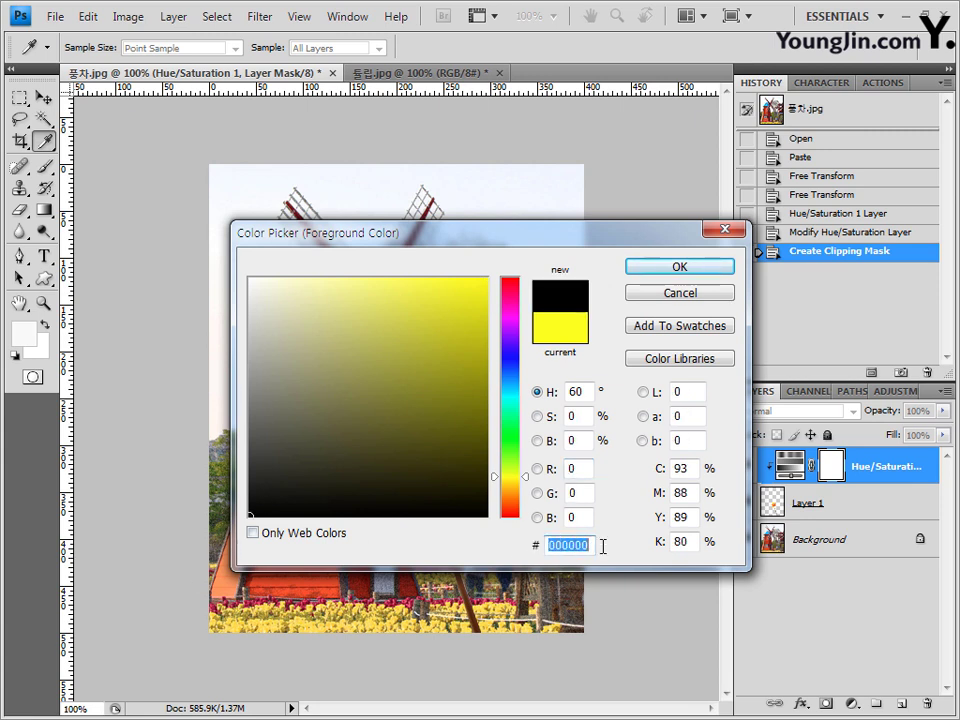
{"action": "left_click", "coordinate": [588, 550]}
{"action": "left_click_drag", "start_coordinate": [597, 553], "coordinate": [520, 553]}
{"action": "left_click", "coordinate": [591, 545]}
{"action": "left_click", "coordinate": [706, 271]}
{"action": "key", "text": "v"}
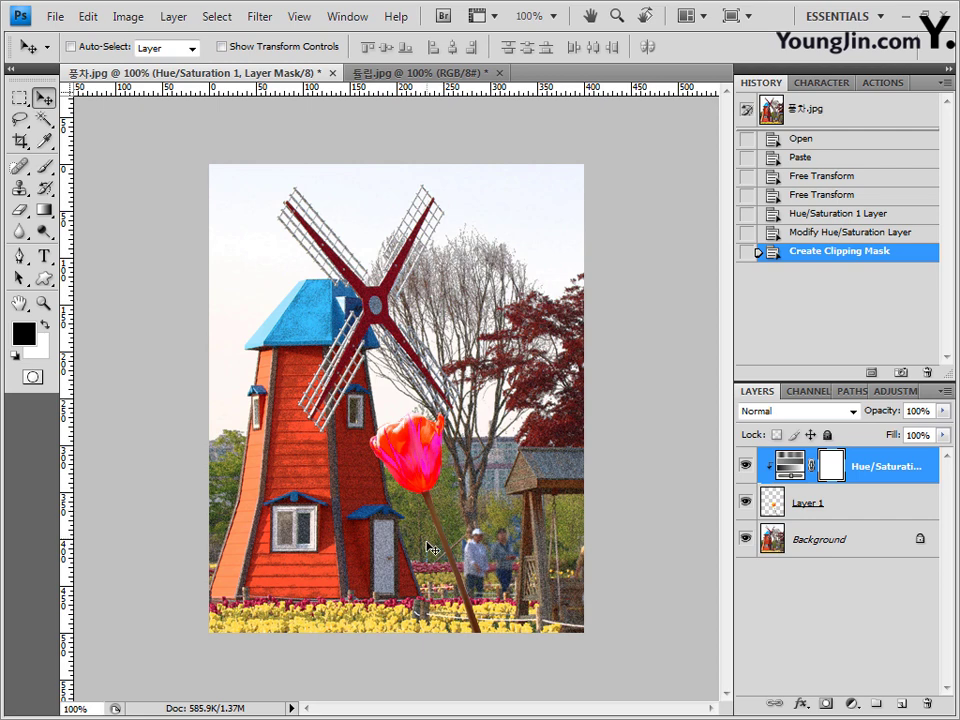
- Paint over the tulip's stem on the Hue/Saturation layer's mask with a black 72 px brush at 100% hardness
{"action": "left_click", "coordinate": [45, 167]}
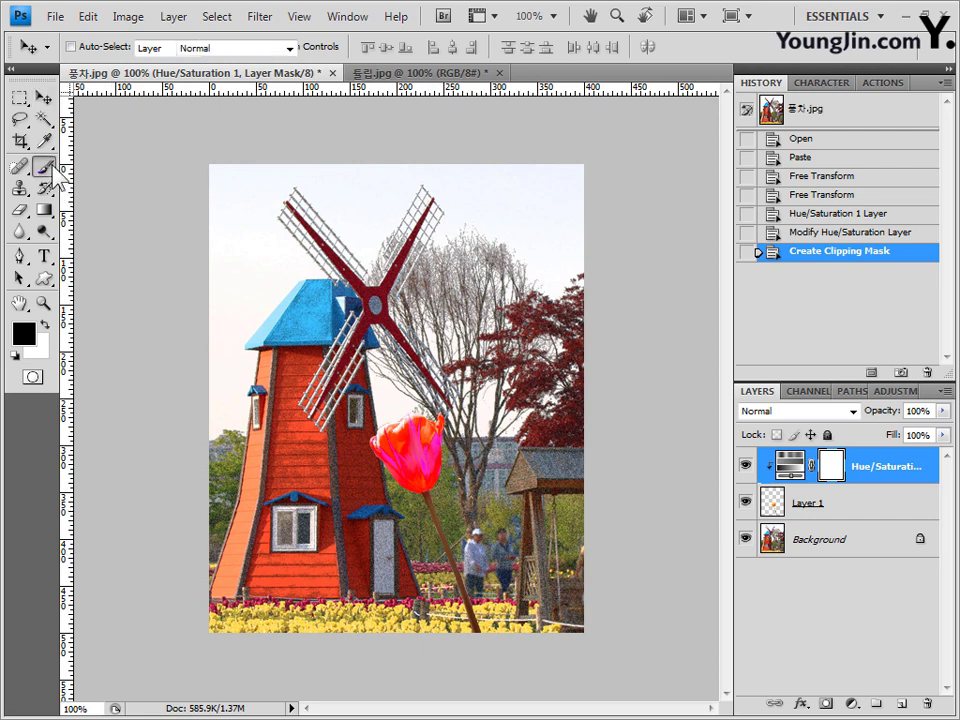
{"action": "left_click", "coordinate": [128, 47]}
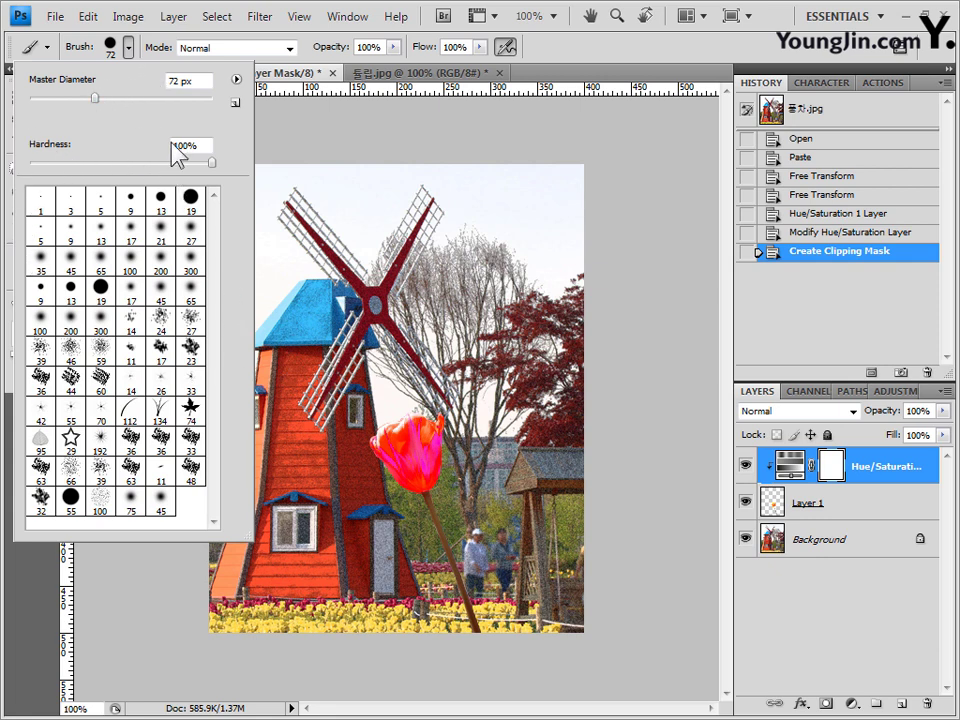
{"action": "left_click", "coordinate": [285, 88]}
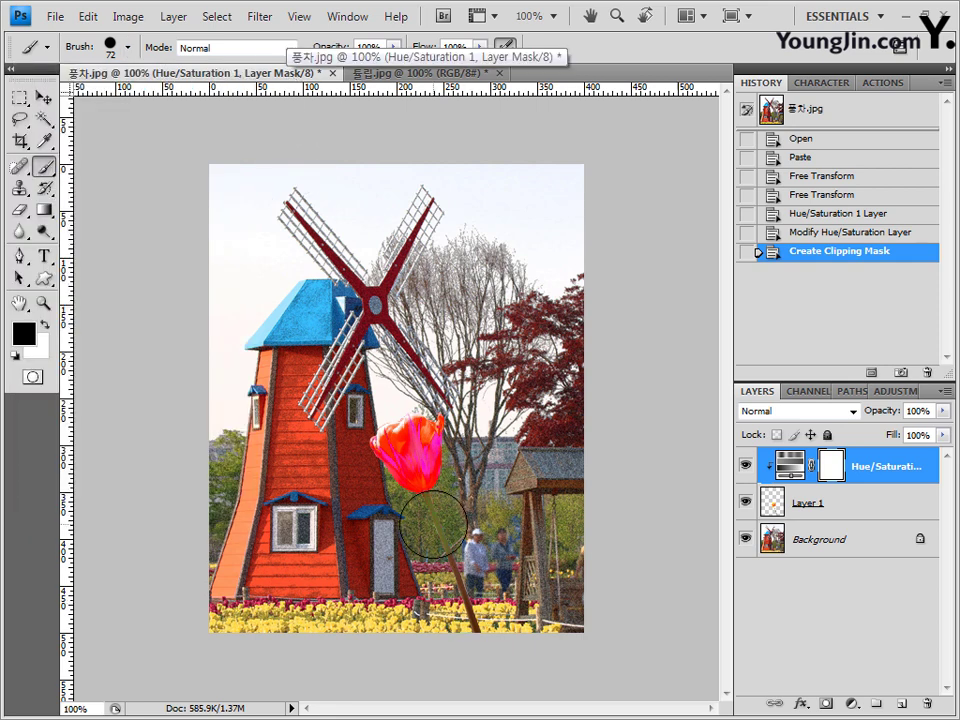
{"action": "mouse_move", "coordinate": [403, 521]}
{"action": "left_mouse_down"}
{"action": "mouse_move", "coordinate": [475, 655]}
{"action": "mouse_move", "coordinate": [521, 653]}
{"action": "left_mouse_up"}
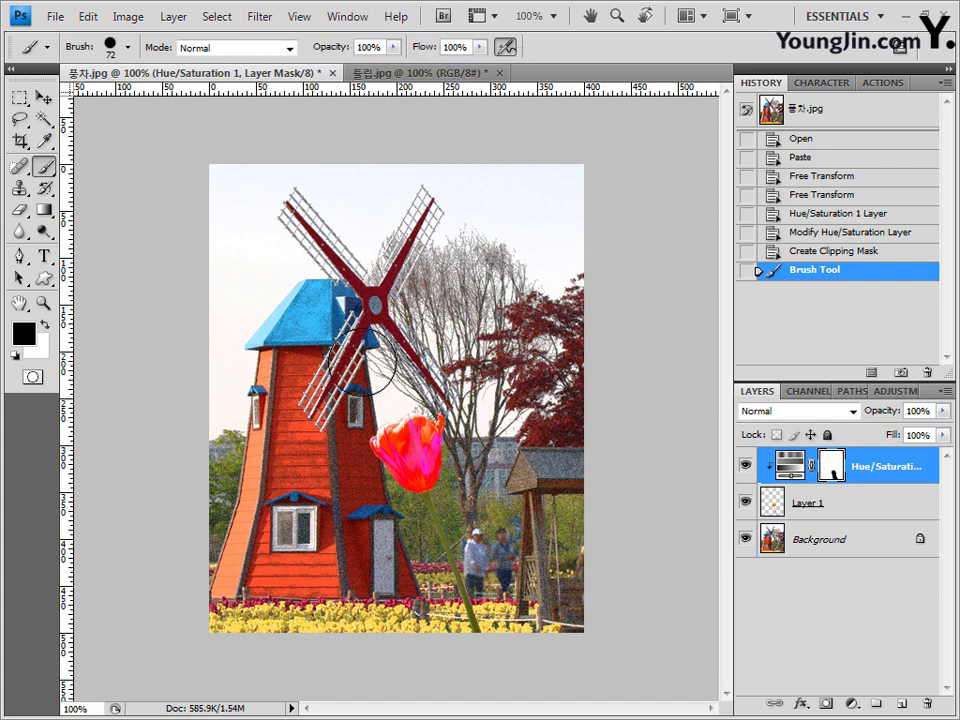
- Switch to the 튤립.jpg document and close it
{"action": "left_click", "coordinate": [458, 74]}
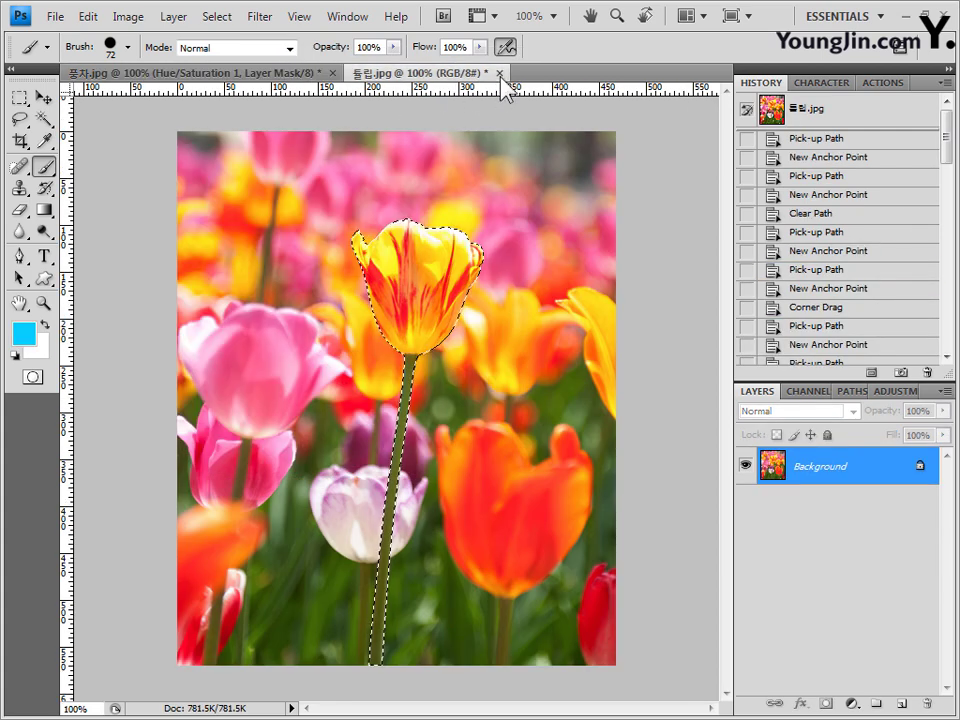
{"action": "left_click", "coordinate": [499, 73]}
{"action": "left_click", "coordinate": [506, 289]}
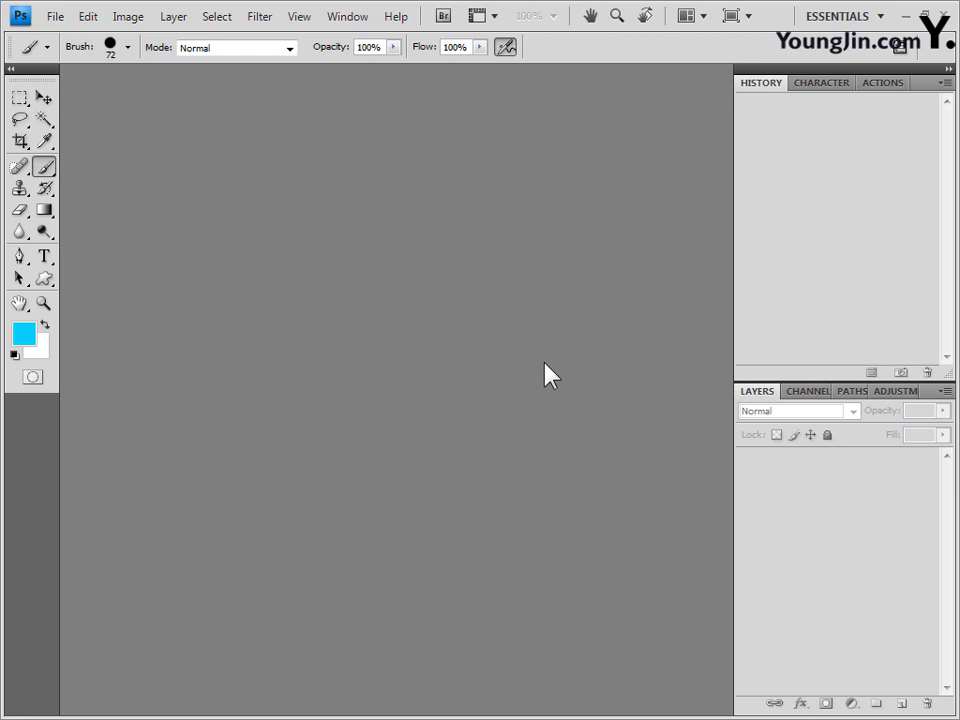
- Open 공원.jpg and 란.jpg together
{"action": "double_click", "coordinate": [418, 195]}
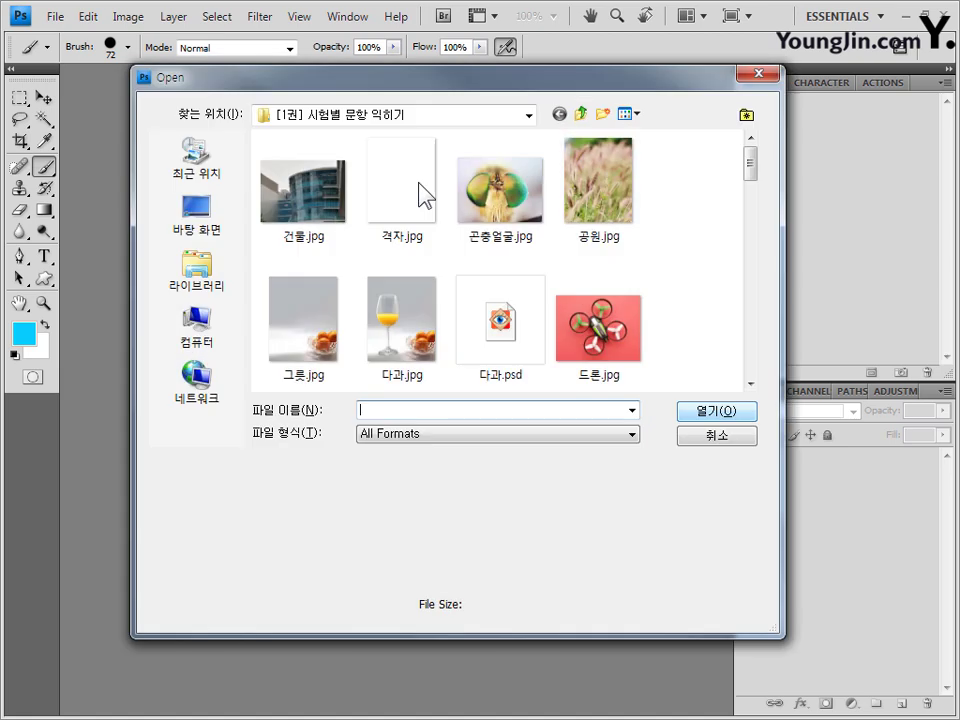
{"action": "left_click", "coordinate": [590, 182]}
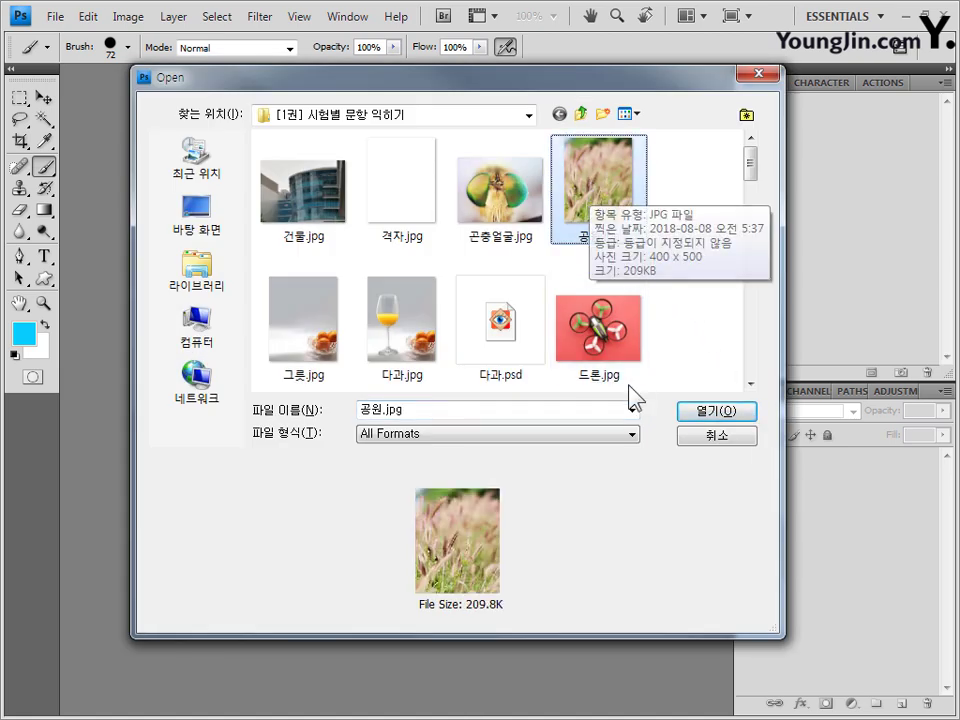
{"action": "left_click_drag", "start_coordinate": [754, 176], "coordinate": [765, 195]}
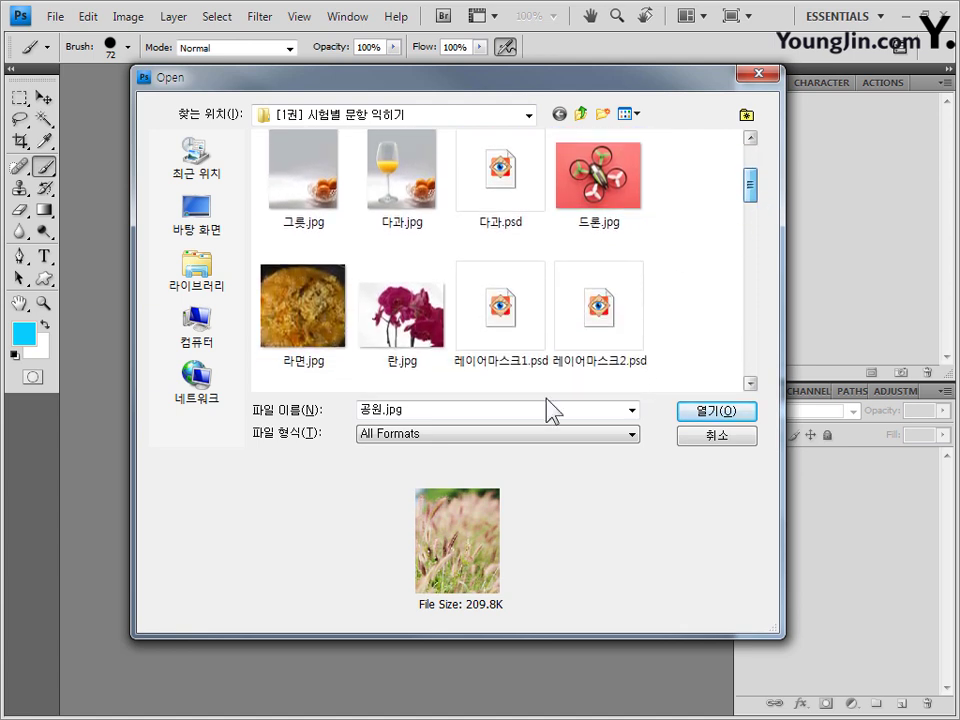
{"action": "left_click", "coordinate": [425, 333], "text": "ctrl"}
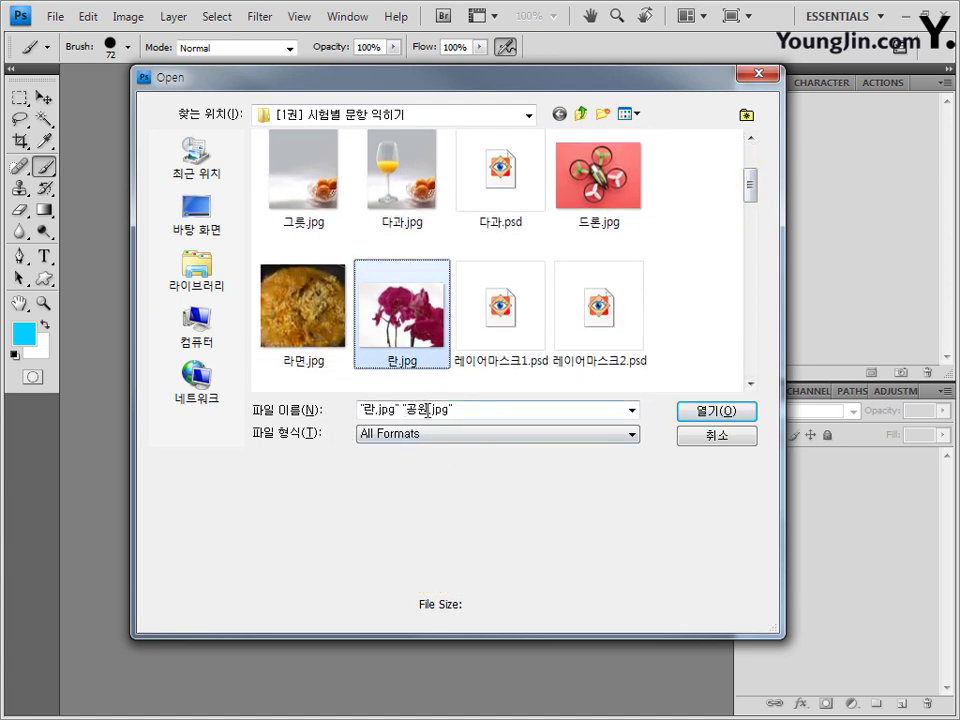
{"action": "left_click", "coordinate": [712, 416]}
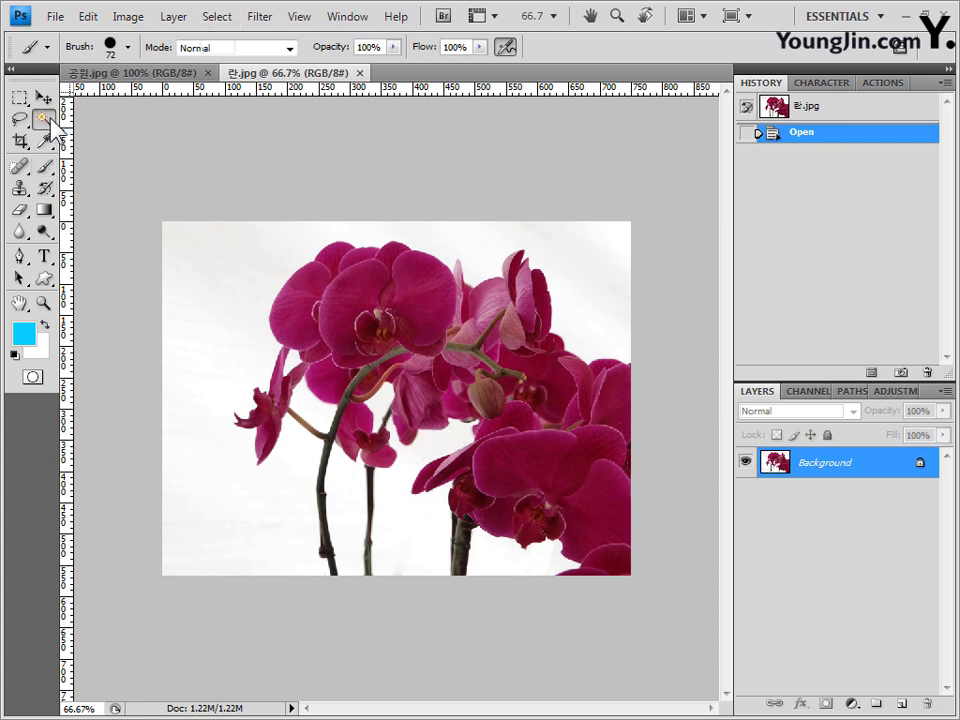
- Select all the white background areas around the orchids in 란.jpg with the Magic Wand in Add to selection mode at tolerance 40
{"action": "left_click_drag", "start_coordinate": [44, 119], "coordinate": [108, 140]}
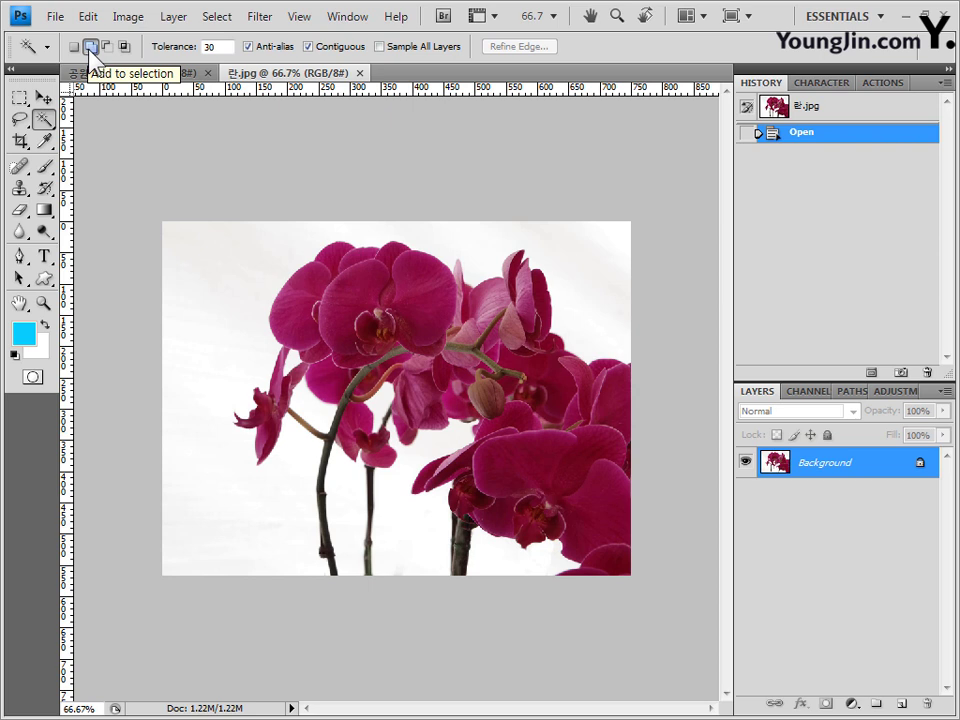
{"action": "left_click", "coordinate": [185, 46]}
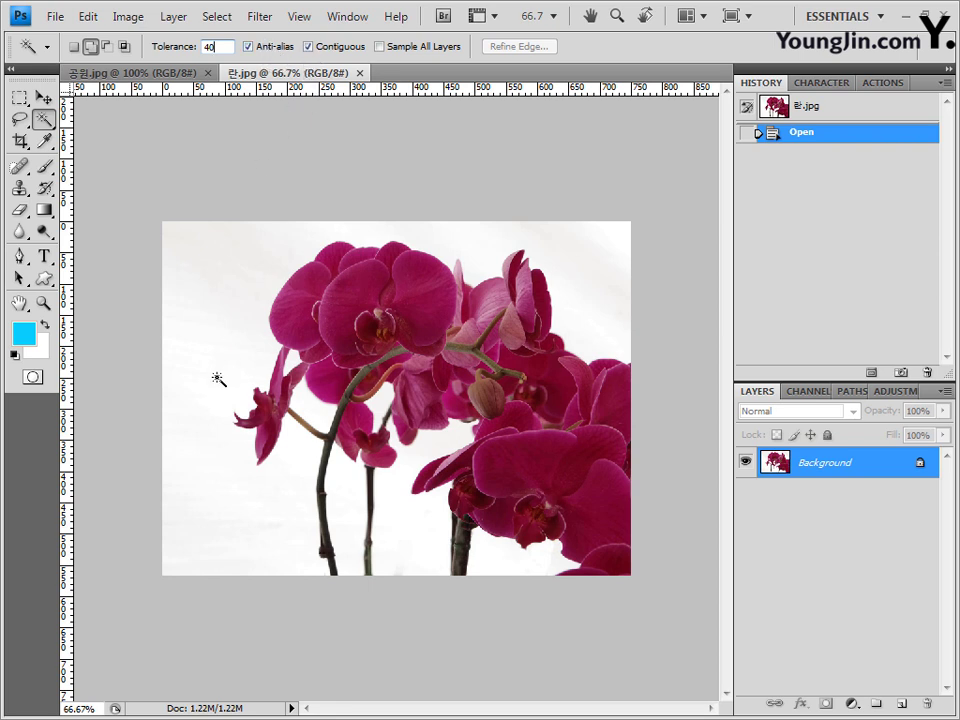
{"action": "left_click", "coordinate": [232, 285]}
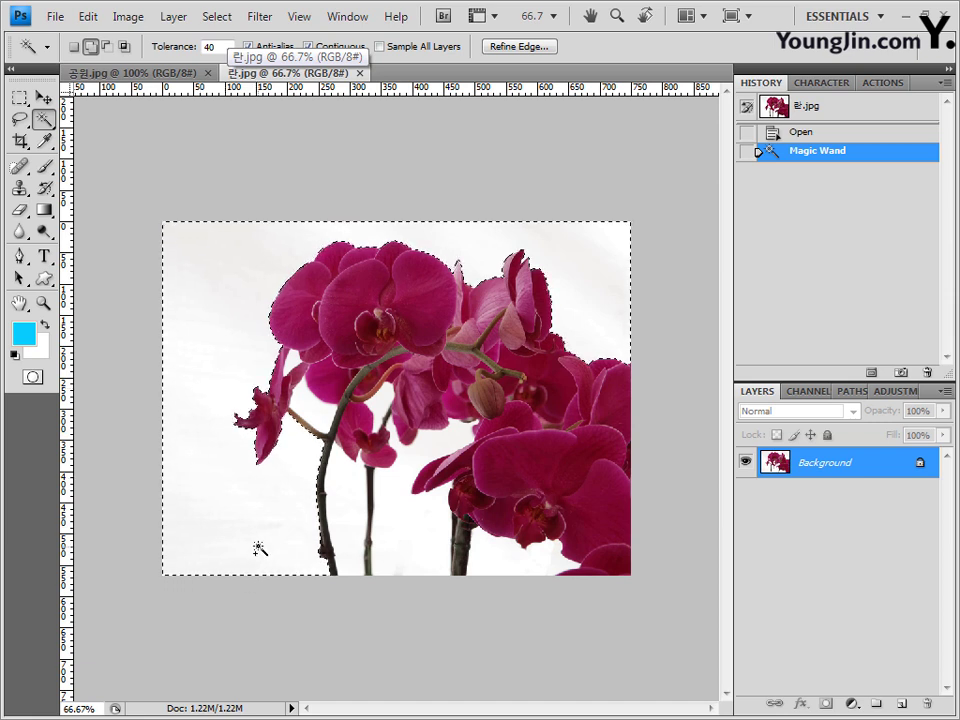
{"action": "left_click", "coordinate": [308, 410]}
{"action": "left_click", "coordinate": [384, 395]}
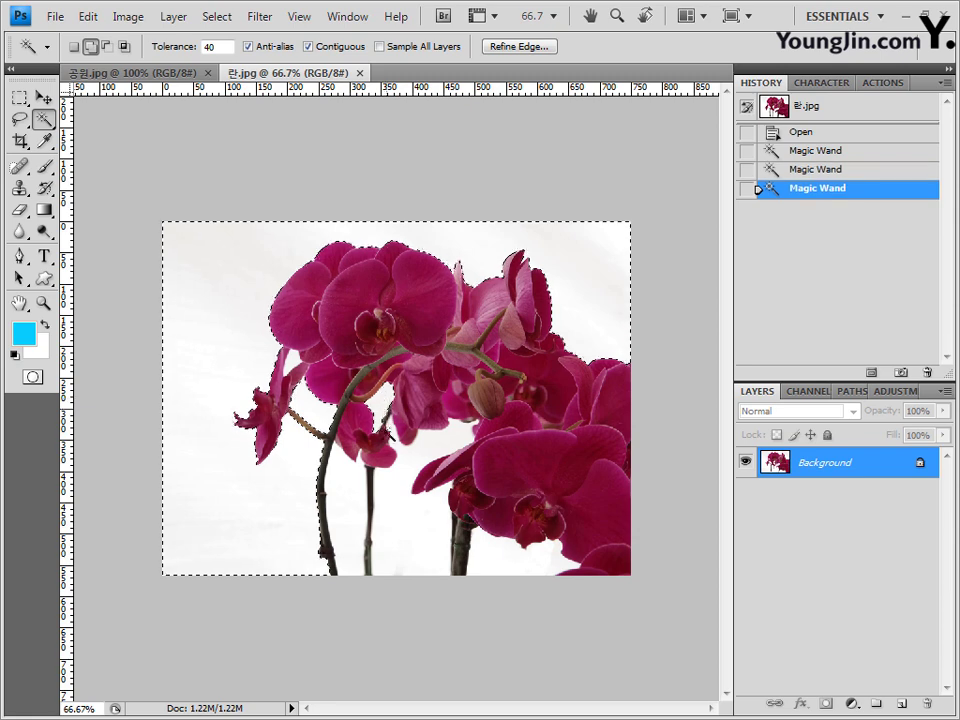
{"action": "left_click", "coordinate": [347, 501]}
{"action": "left_click", "coordinate": [417, 522]}
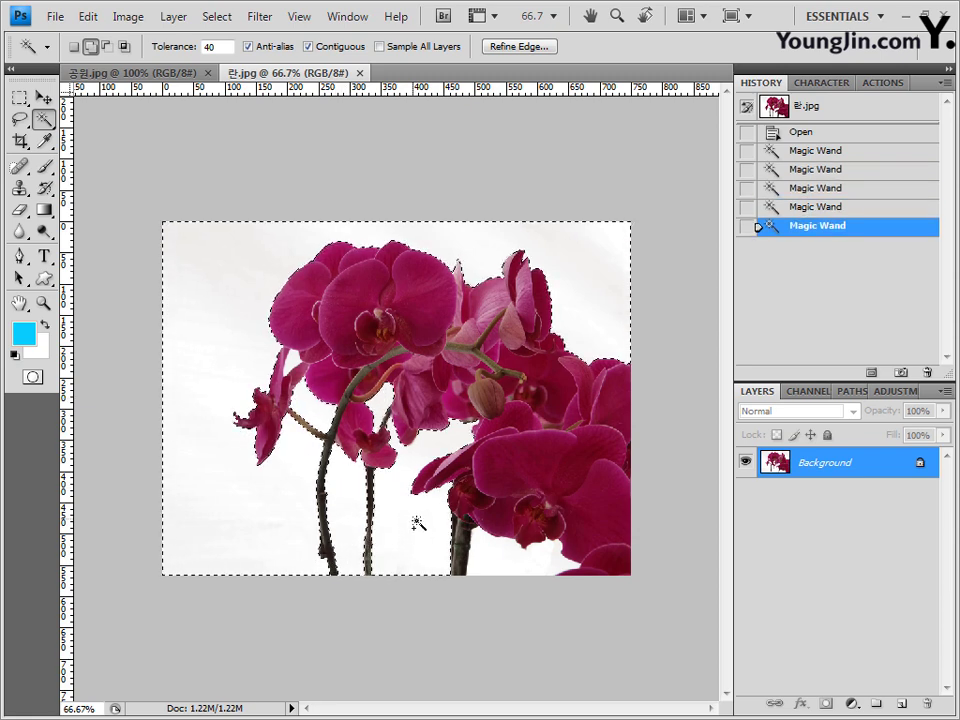
{"action": "left_click", "coordinate": [303, 460]}
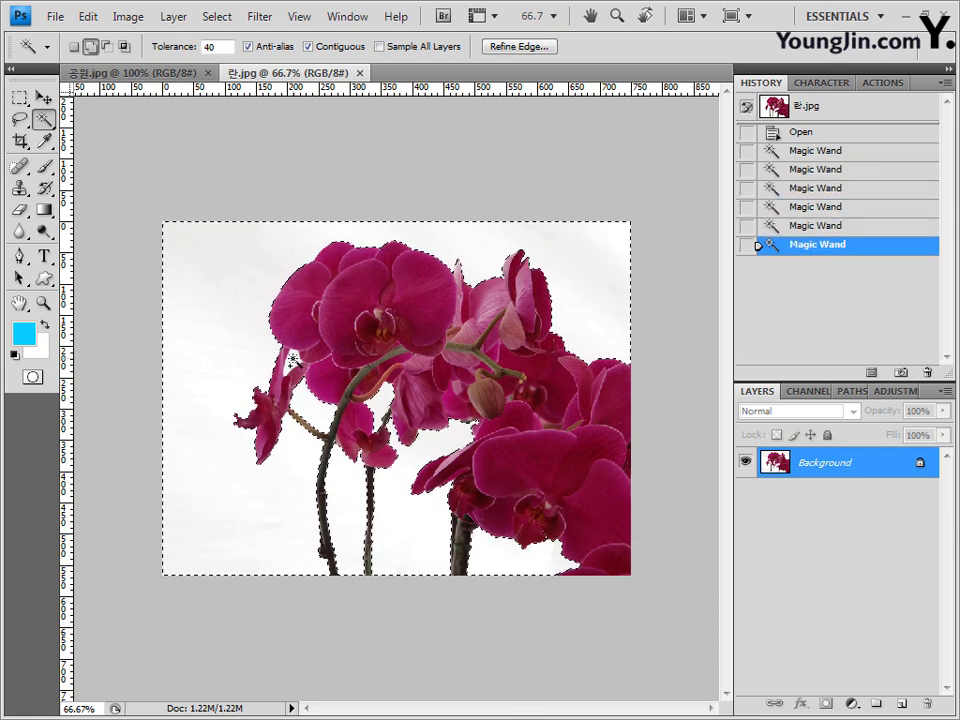
{"action": "left_click", "coordinate": [305, 527]}
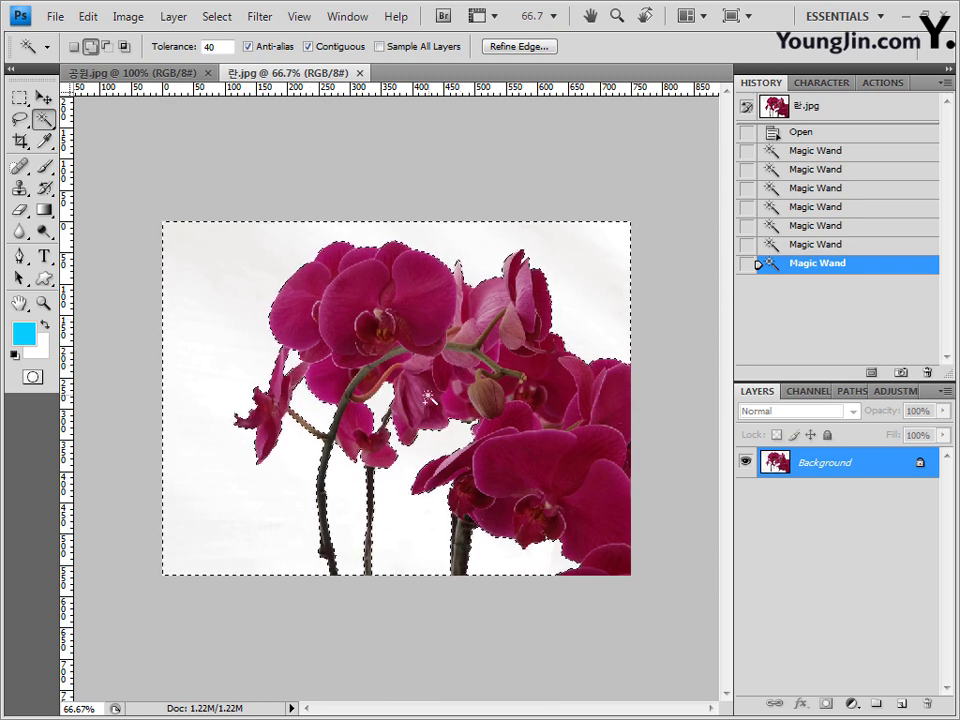
- Invert the selection to isolate the orchids and copy them into 공원.jpg as a new layer
{"action": "left_click", "coordinate": [214, 20]}
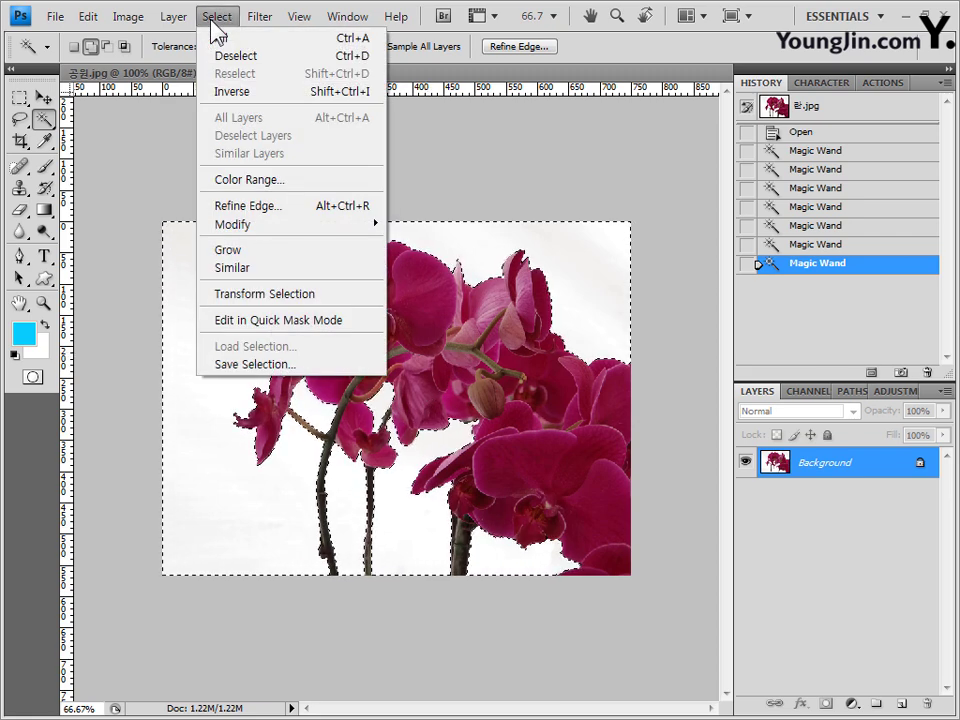
{"action": "left_click", "coordinate": [257, 91]}
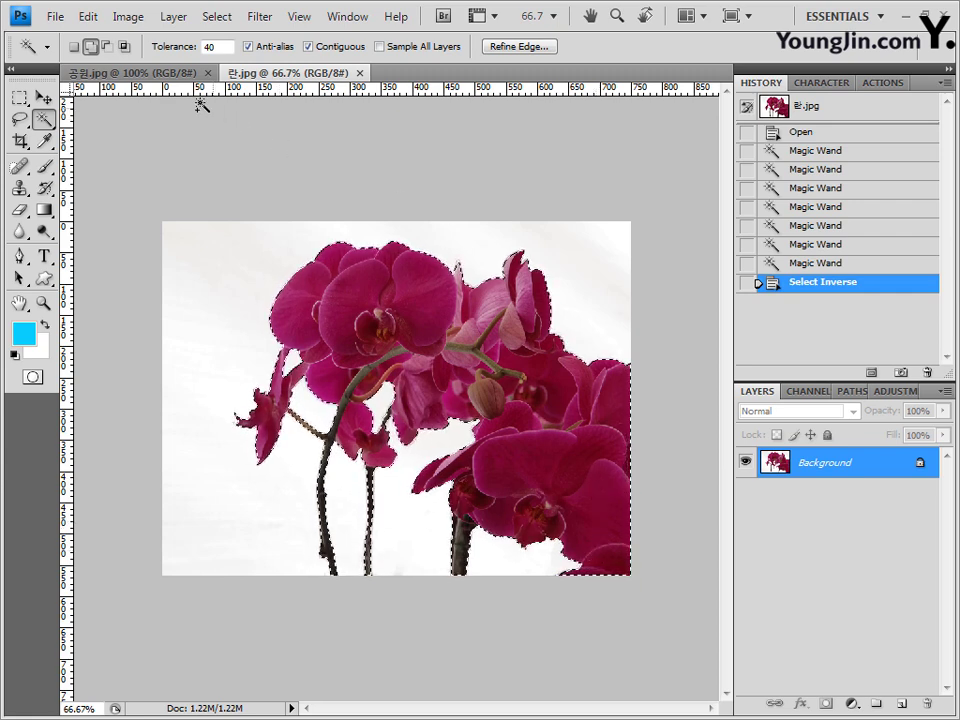
{"action": "left_click", "coordinate": [161, 76]}
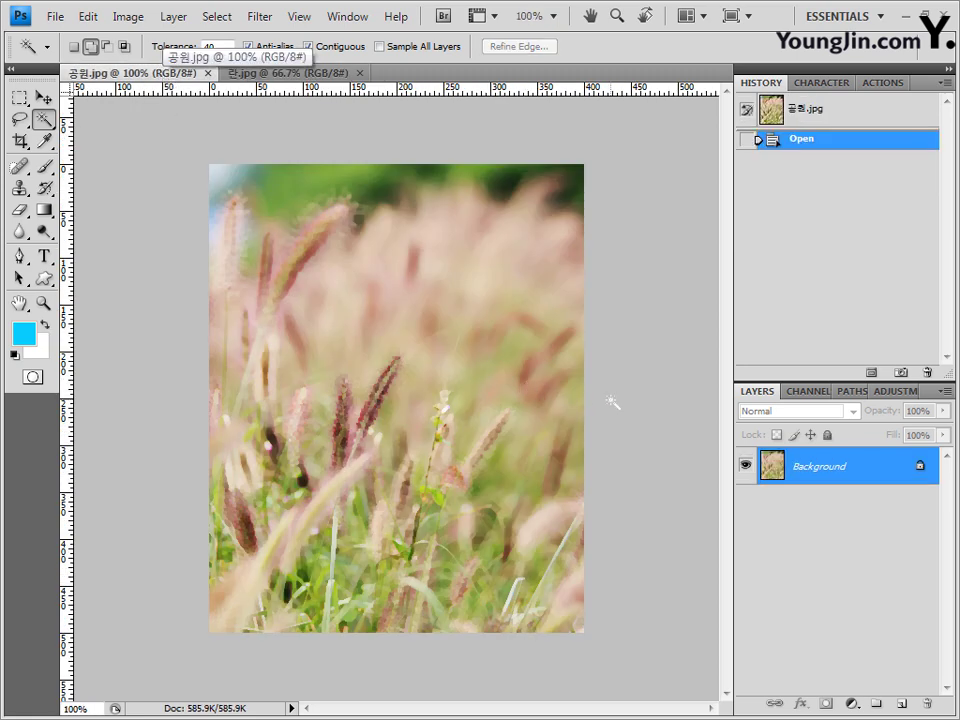
{"action": "key", "text": "ctrl+v"}
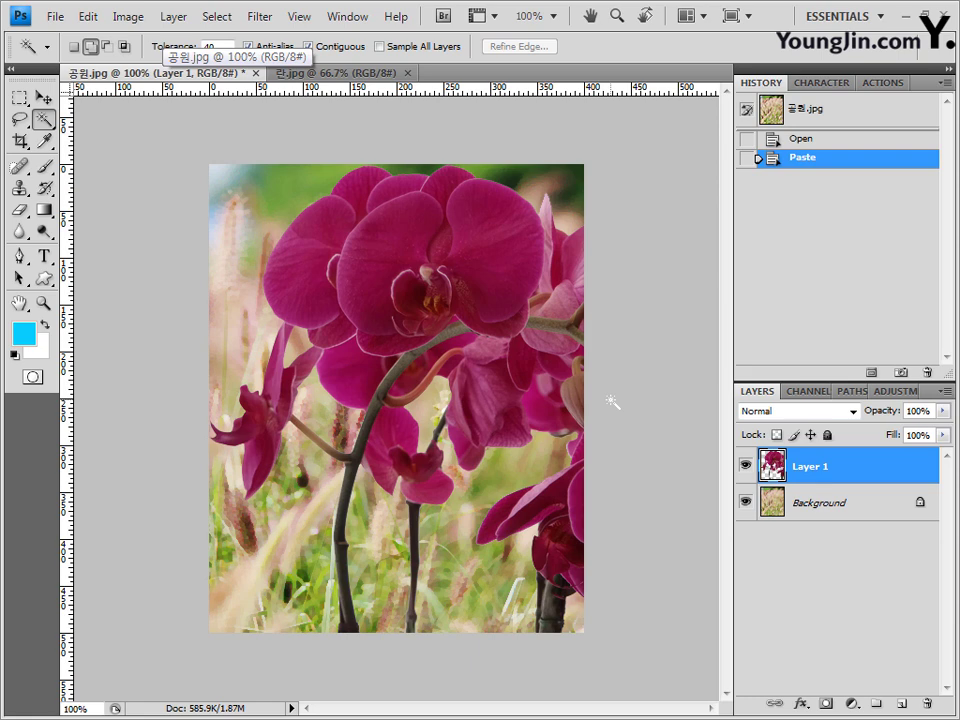
- Free-transform the pasted orchids to about 60% in the lower part of the photo, floating 공원.jpg in an enlarged window of its own
{"action": "key", "text": "ctrl+t"}
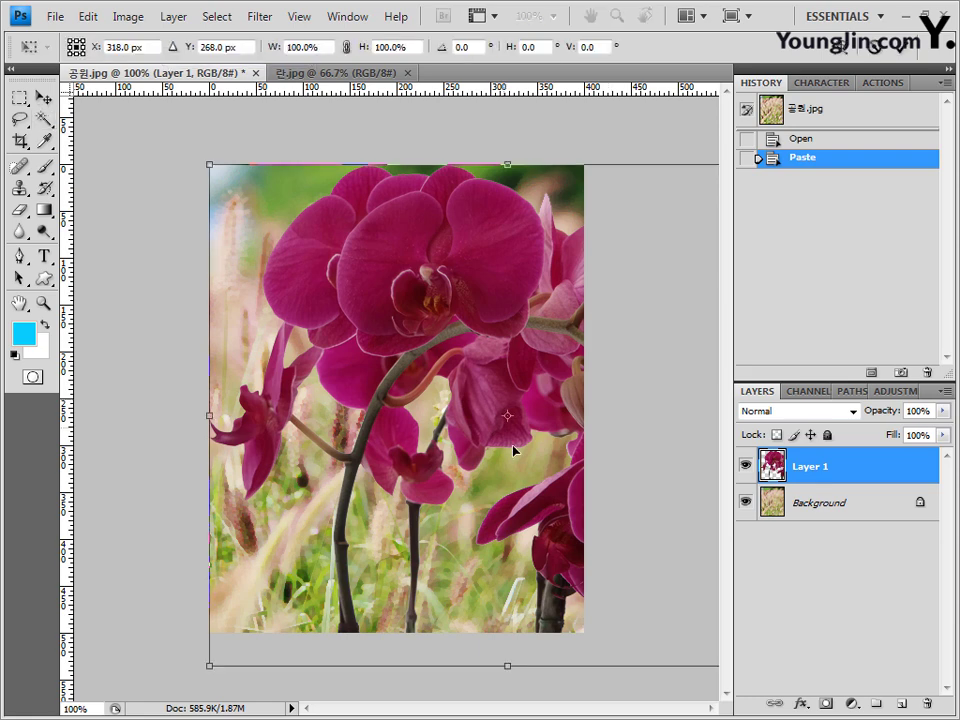
{"action": "left_click_drag", "start_coordinate": [200, 163], "coordinate": [387, 314]}
{"action": "left_click_drag", "start_coordinate": [549, 446], "coordinate": [326, 438]}
{"action": "left_click_drag", "start_coordinate": [212, 74], "coordinate": [258, 120]}
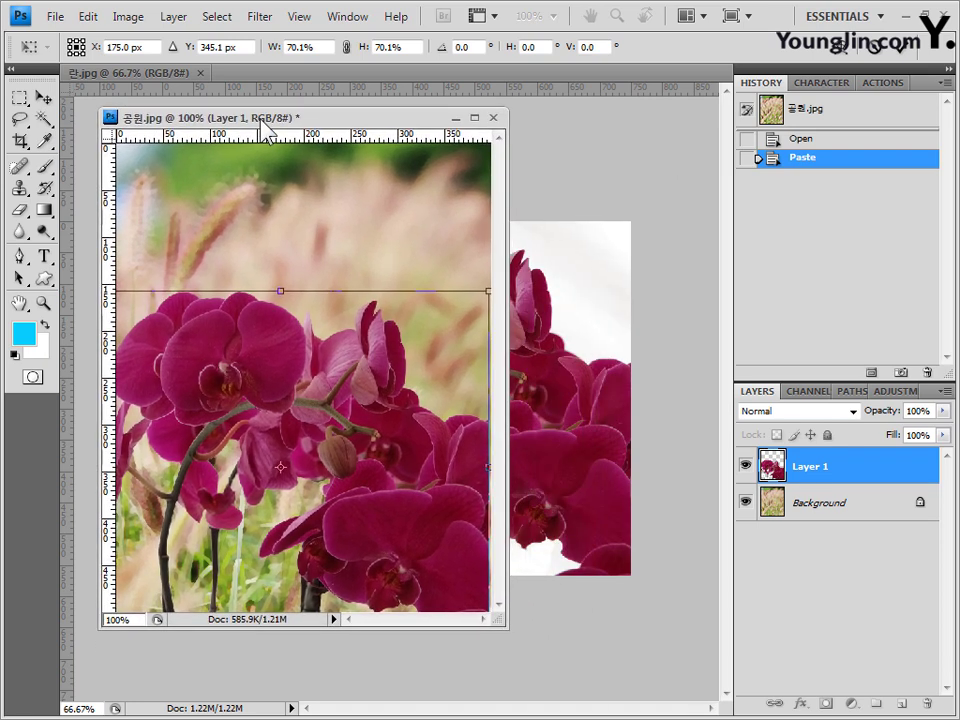
{"action": "left_click_drag", "start_coordinate": [506, 626], "coordinate": [647, 680]}
{"action": "left_click_drag", "start_coordinate": [141, 316], "coordinate": [201, 367]}
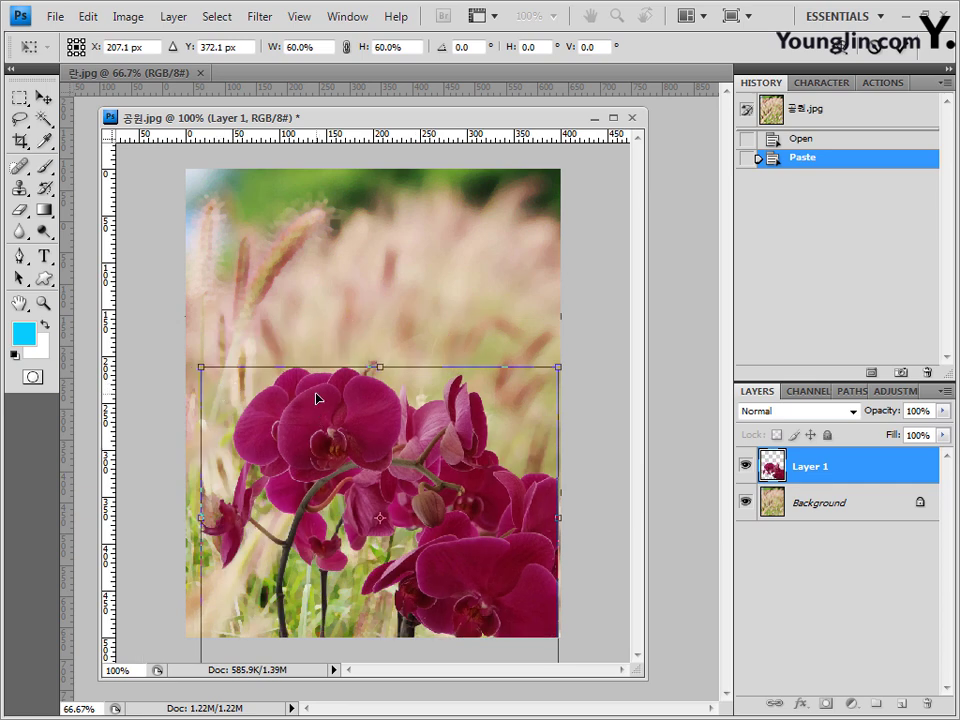
- Using the grid as a guide, scale the orchids to about 58.4%, rotate them about -12.1° in the lower right, and apply the transform
{"action": "key", "text": "ctrl+apostrophe"}
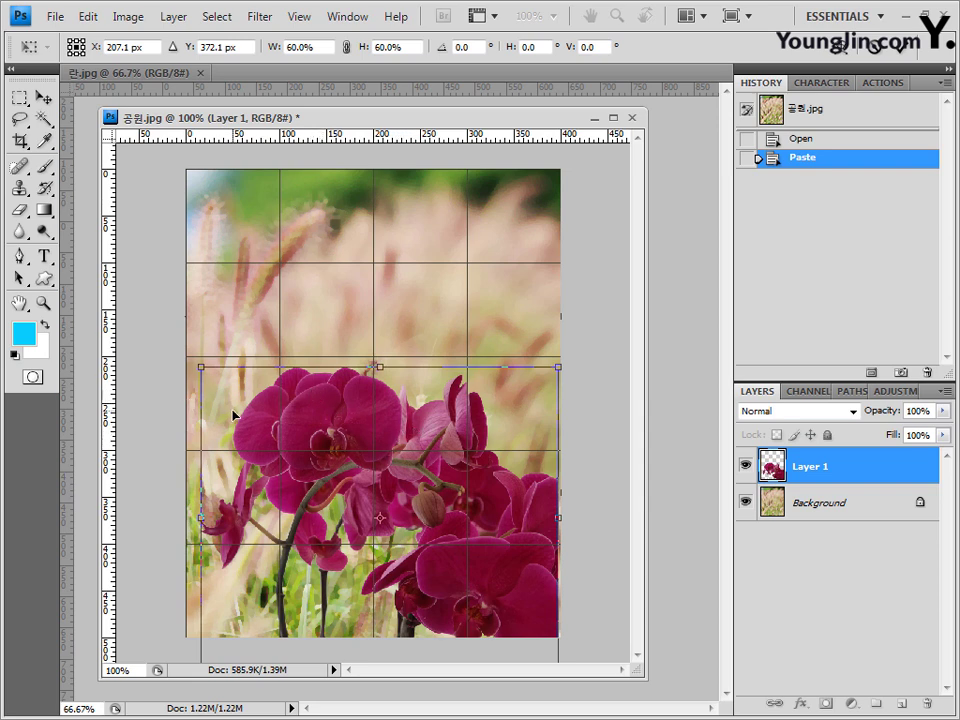
{"action": "left_click_drag", "start_coordinate": [207, 370], "coordinate": [279, 442]}
{"action": "left_click_drag", "start_coordinate": [440, 527], "coordinate": [349, 429]}
{"action": "left_click_drag", "start_coordinate": [227, 336], "coordinate": [205, 440]}
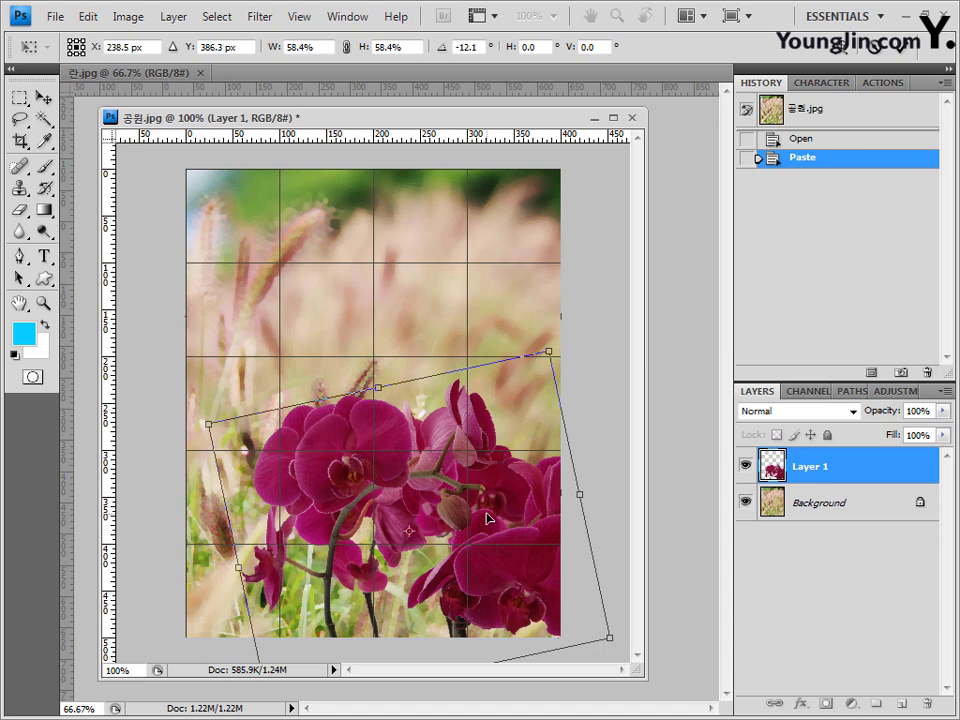
{"action": "key", "text": "Return"}
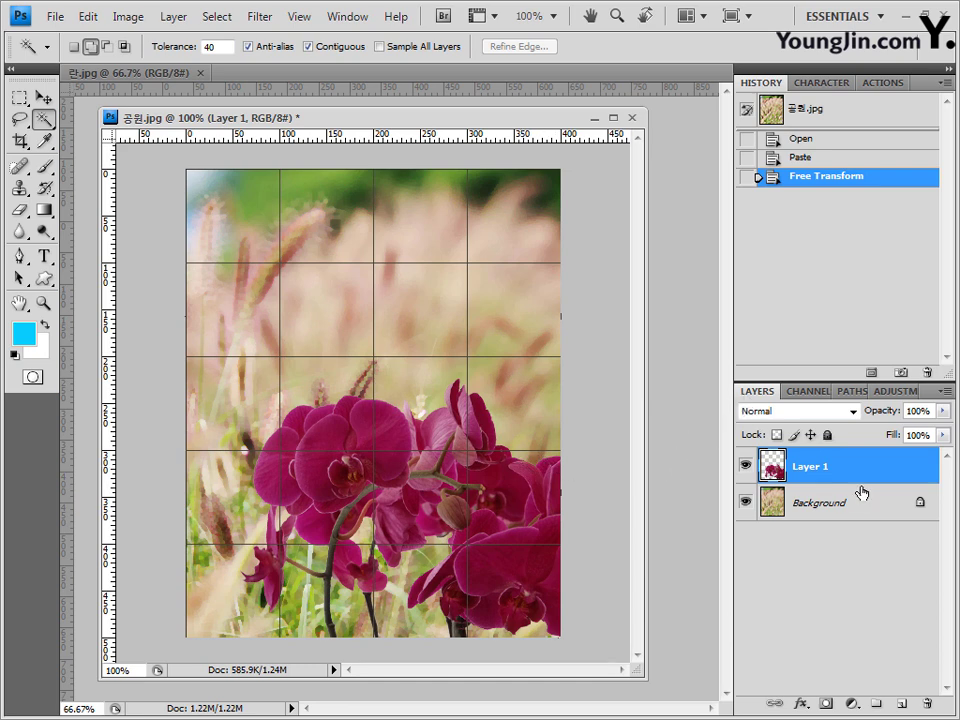
- Add a Drop Shadow effect to the orchid layer, keeping the flowers in view beside its settings
{"action": "left_click", "coordinate": [801, 703]}
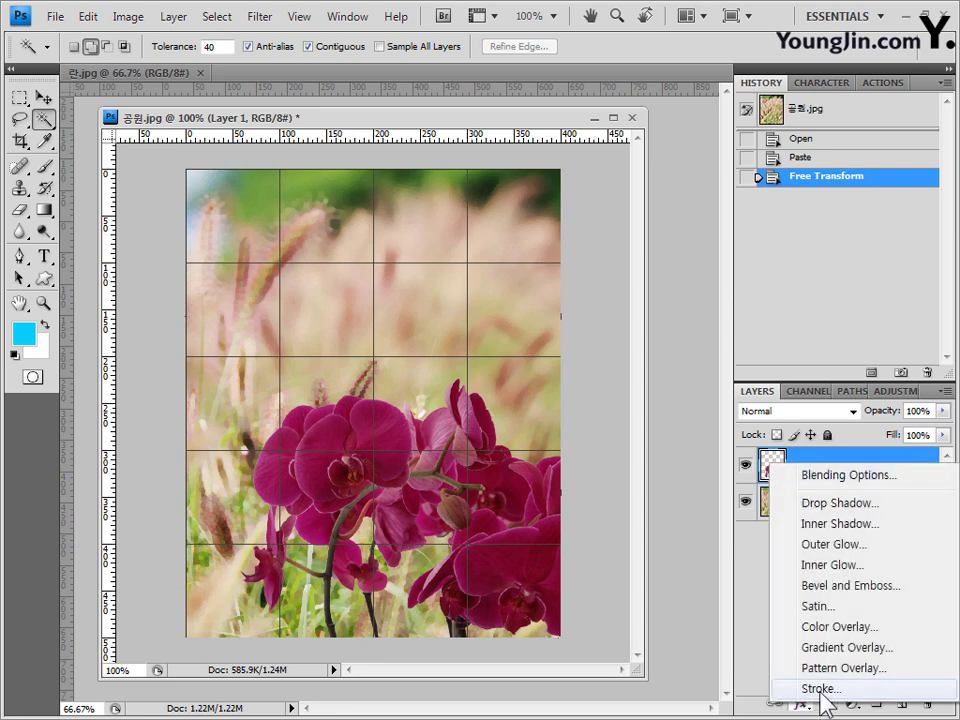
{"action": "left_click", "coordinate": [882, 510]}
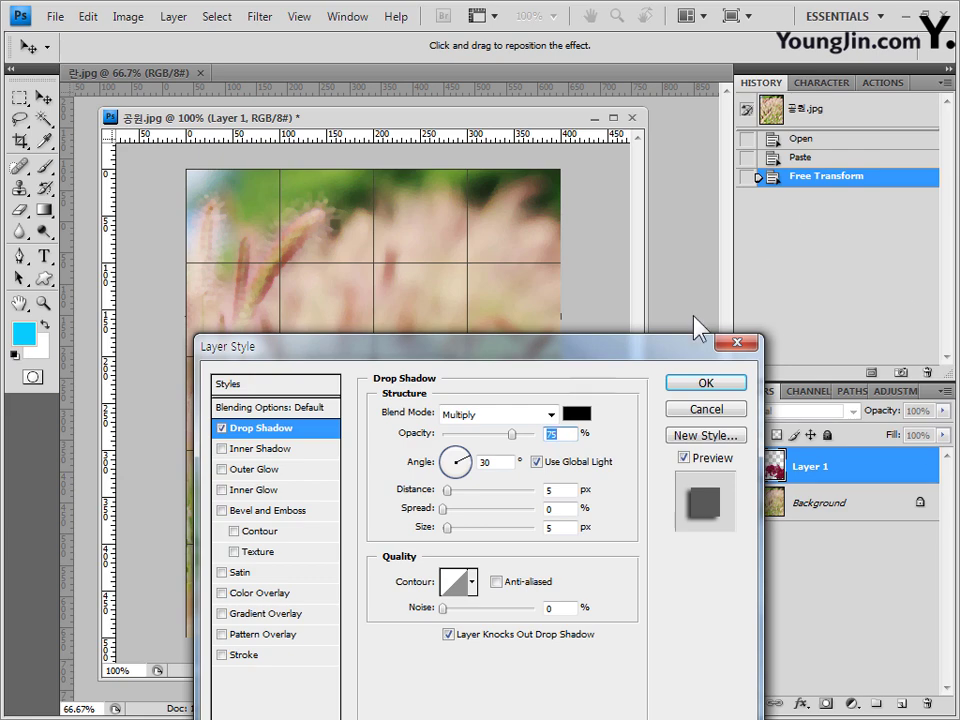
{"action": "left_click_drag", "start_coordinate": [595, 356], "coordinate": [778, 143]}
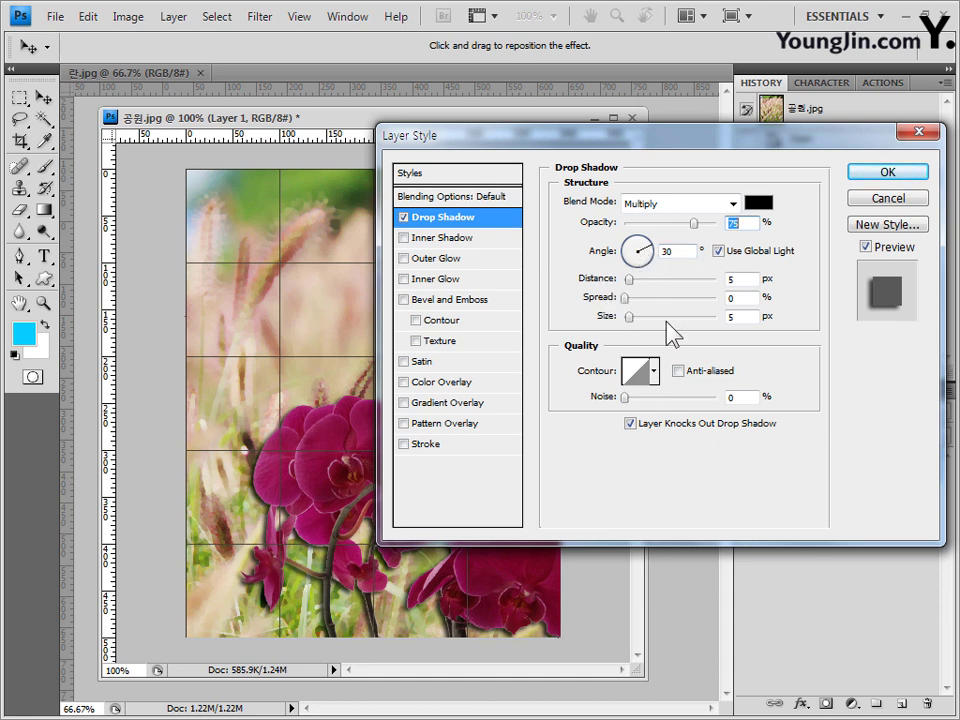
- Try different light directions for the orchids' drop shadow and set its angle to -150°
{"action": "left_click", "coordinate": [624, 258]}
{"action": "left_click_drag", "start_coordinate": [624, 259], "coordinate": [626, 262]}
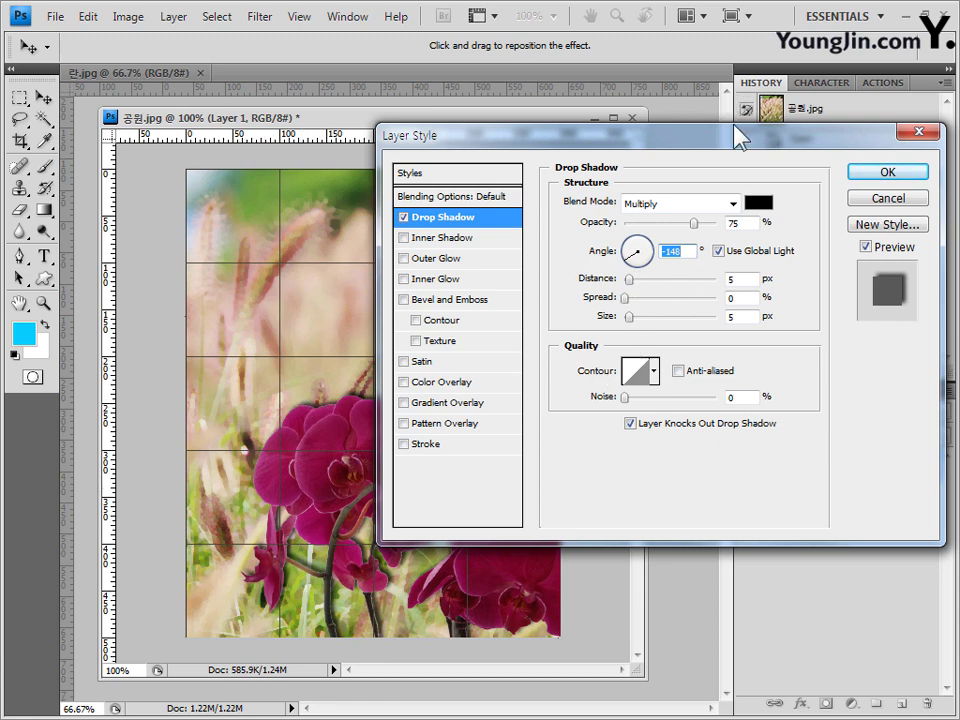
{"action": "left_click_drag", "start_coordinate": [740, 138], "coordinate": [832, 150]}
{"action": "mouse_move", "coordinate": [731, 261]}
{"action": "left_mouse_down"}
{"action": "mouse_move", "coordinate": [748, 272]}
{"action": "mouse_move", "coordinate": [748, 254]}
{"action": "left_mouse_up"}
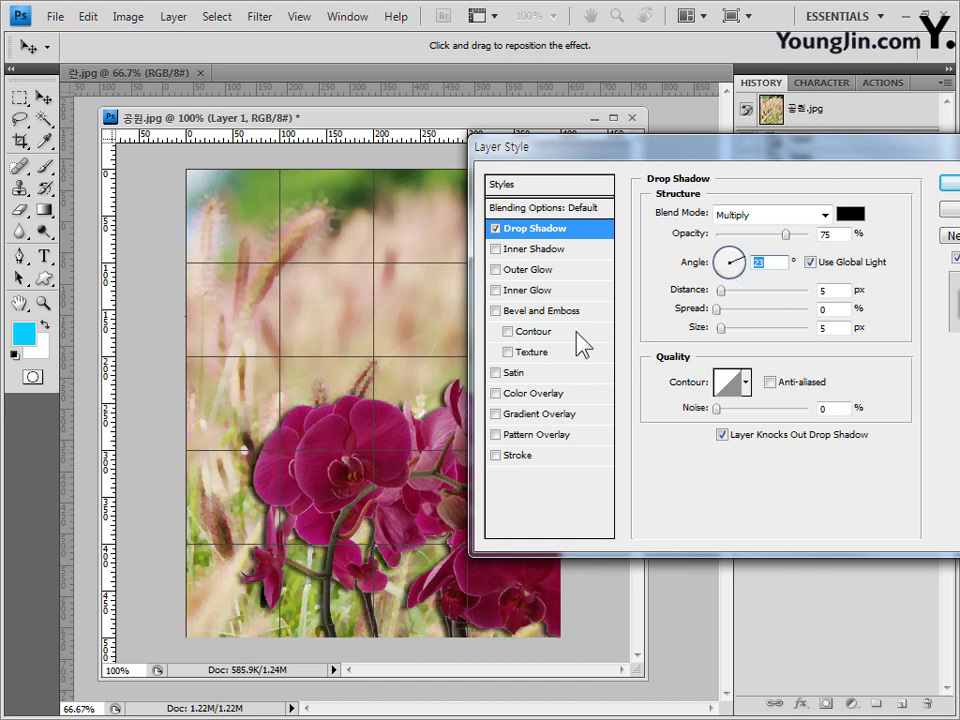
{"action": "left_click", "coordinate": [721, 279]}
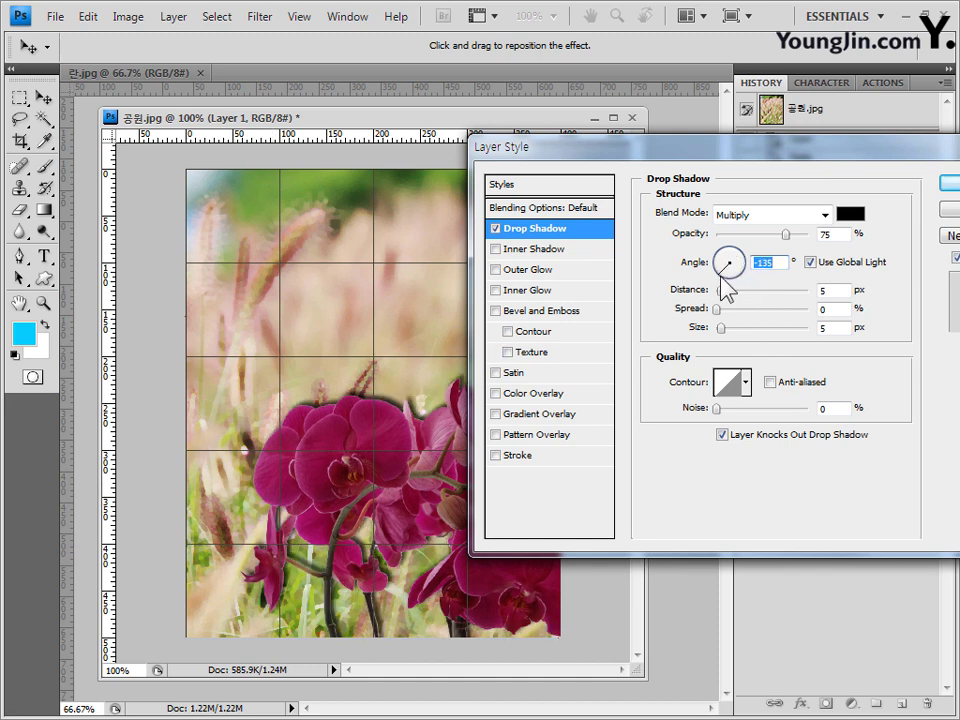
{"action": "left_click_drag", "start_coordinate": [720, 282], "coordinate": [723, 281]}
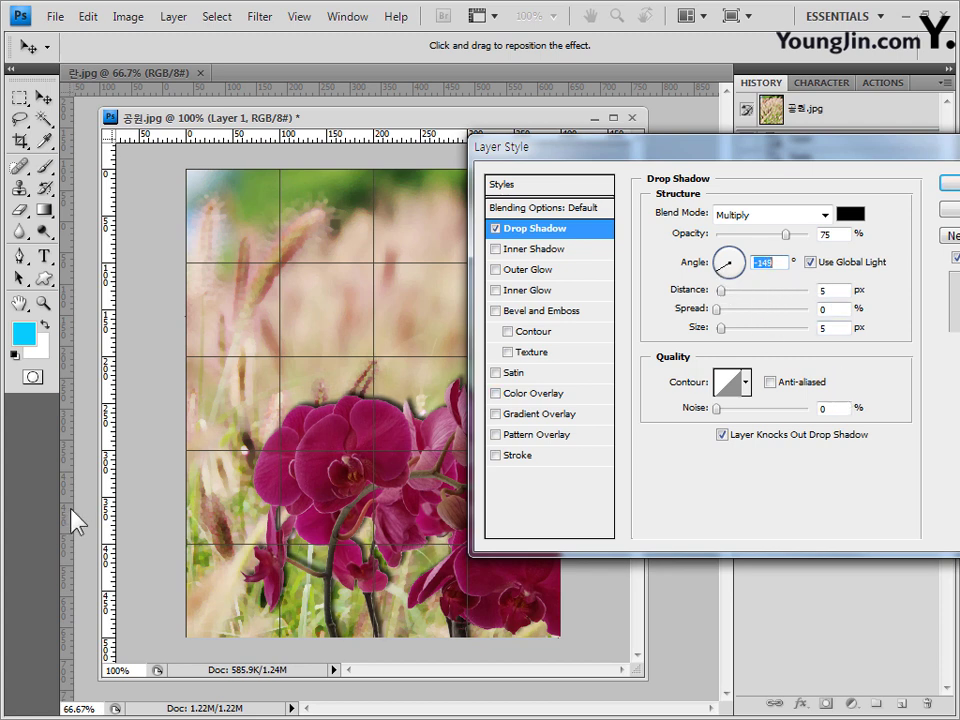
{"action": "mouse_move", "coordinate": [375, 444]}
{"action": "left_mouse_down"}
{"action": "mouse_move", "coordinate": [377, 422]}
{"action": "mouse_move", "coordinate": [386, 450]}
{"action": "mouse_move", "coordinate": [390, 435]}
{"action": "mouse_move", "coordinate": [393, 443]}
{"action": "left_mouse_up"}
- Set the drop shadow's distance to 10 px and its size to 20 px
{"action": "double_click", "coordinate": [822, 291]}
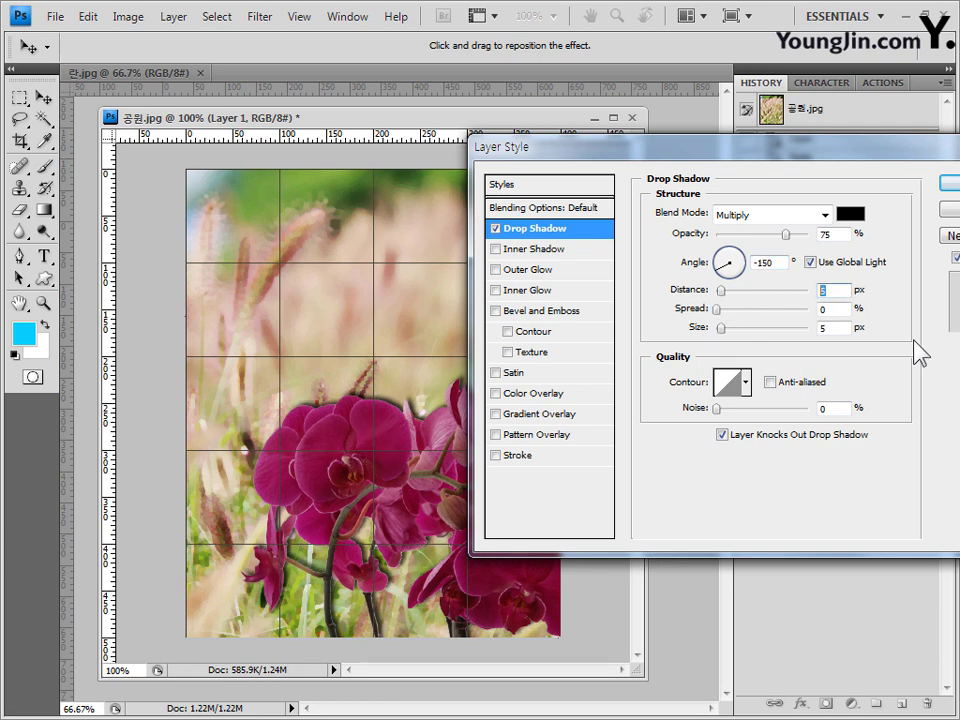
{"action": "type", "text": "10"}
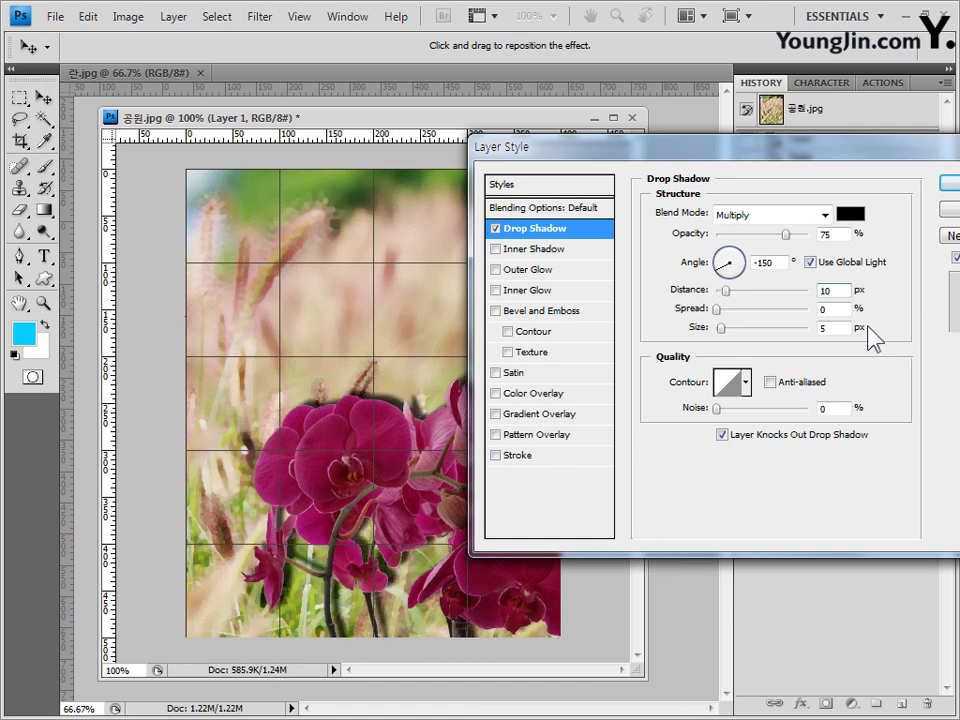
{"action": "double_click", "coordinate": [821, 327]}
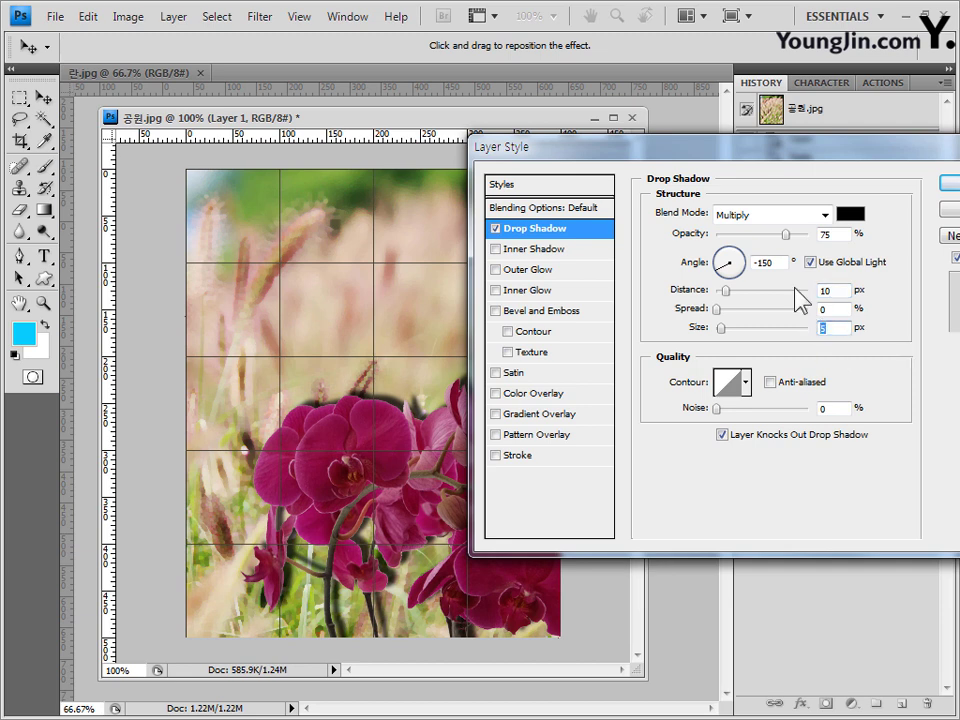
{"action": "type", "text": "20"}
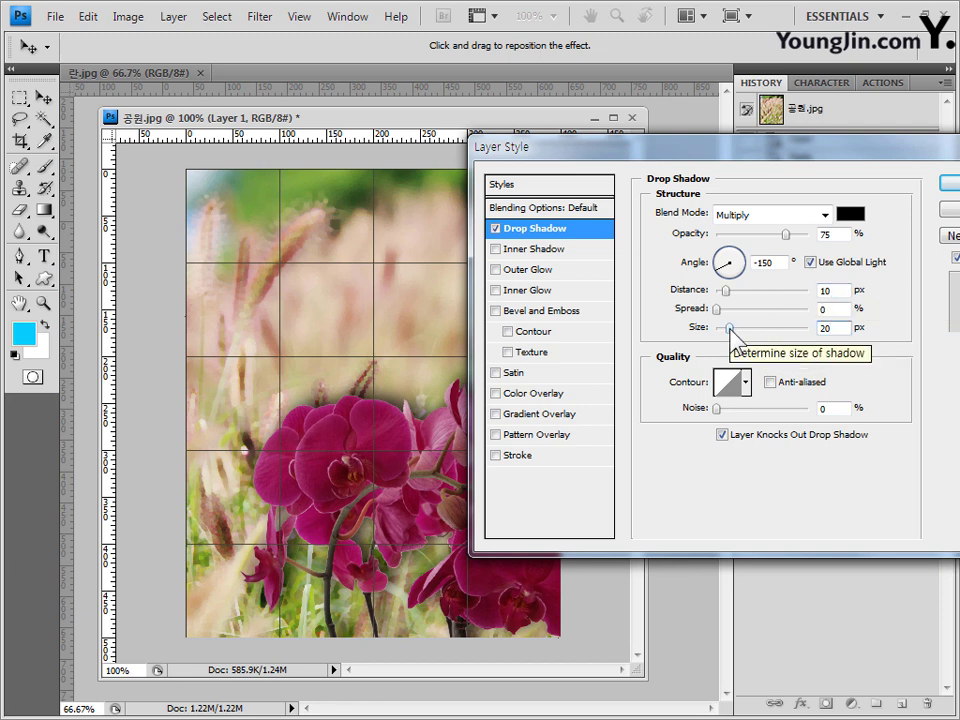
- Raise the drop shadow's size to 29 px and step it back down to 21 px
{"action": "left_click_drag", "start_coordinate": [729, 327], "coordinate": [734, 331]}
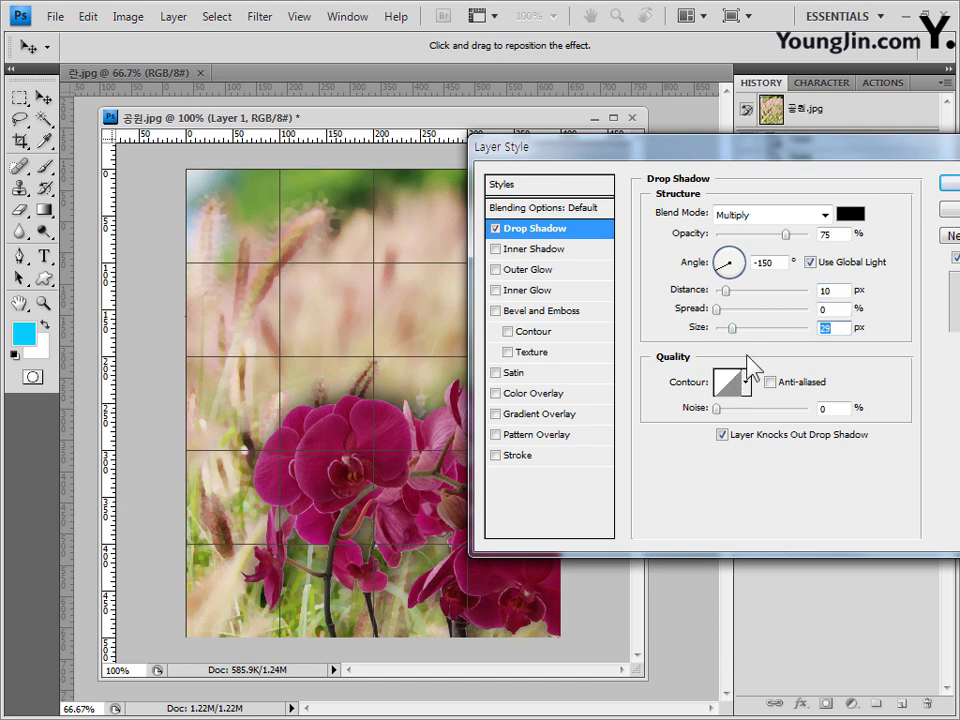
{"action": "key", "text": "Down"}
{"action": "key", "text": "Down"}
{"action": "key", "text": "Down"}
{"action": "key", "text": "Down"}
{"action": "key", "text": "Down"}
{"action": "key", "text": "Down"}
{"action": "key", "text": "Down"}
{"action": "key", "text": "Down"}
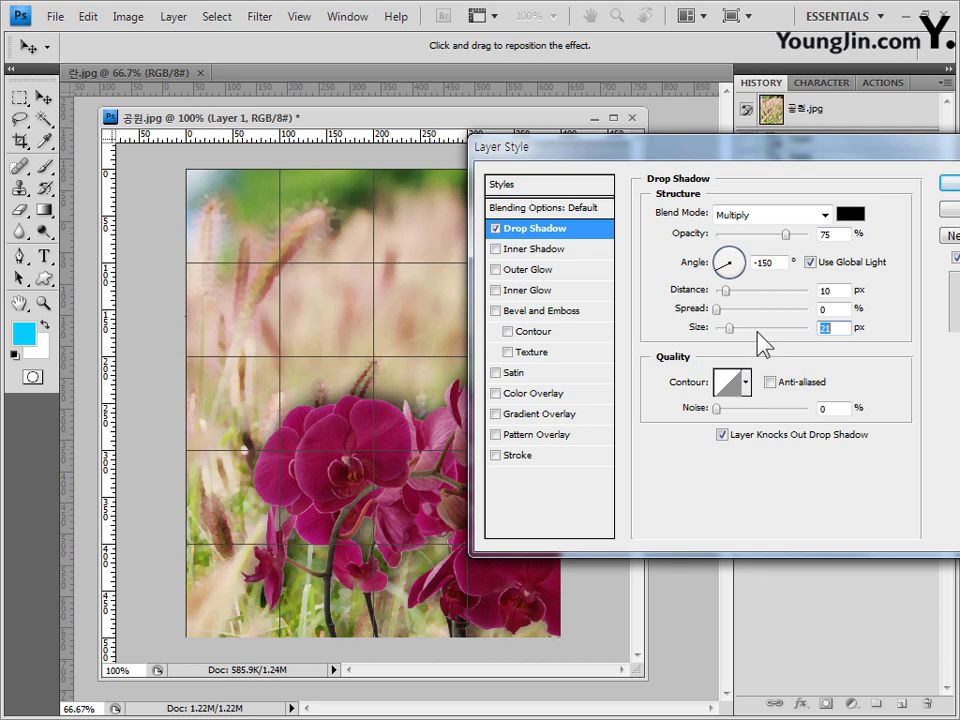
- Apply the orchids' drop shadow with its size set to 20 px and hide the grid
{"action": "key", "text": "Down"}
{"action": "left_click_drag", "start_coordinate": [812, 145], "coordinate": [640, 165]}
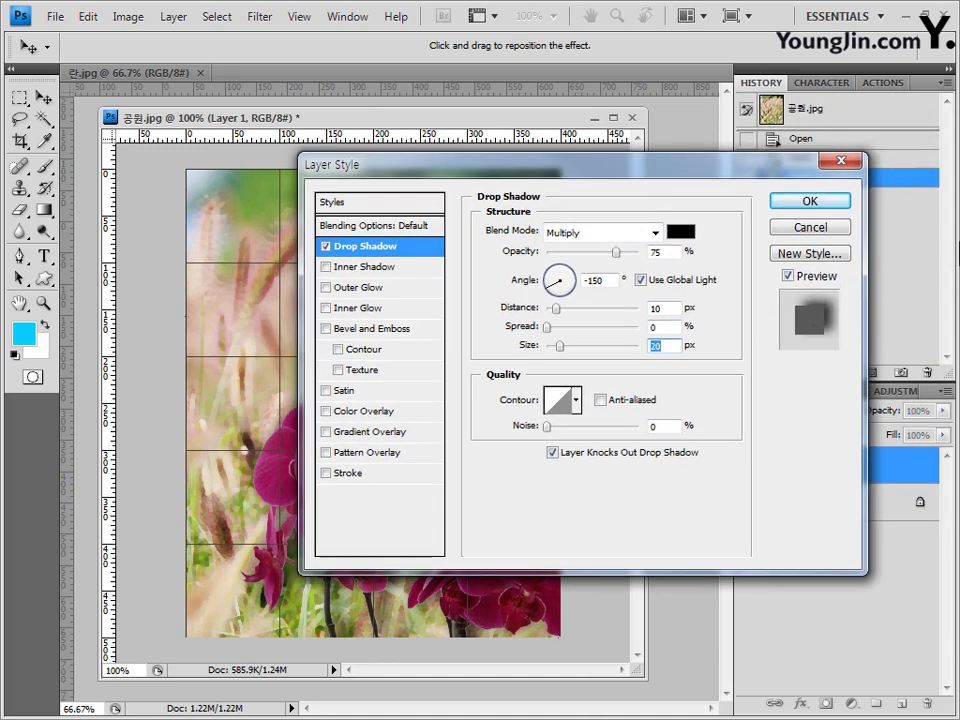
{"action": "left_click", "coordinate": [814, 203]}
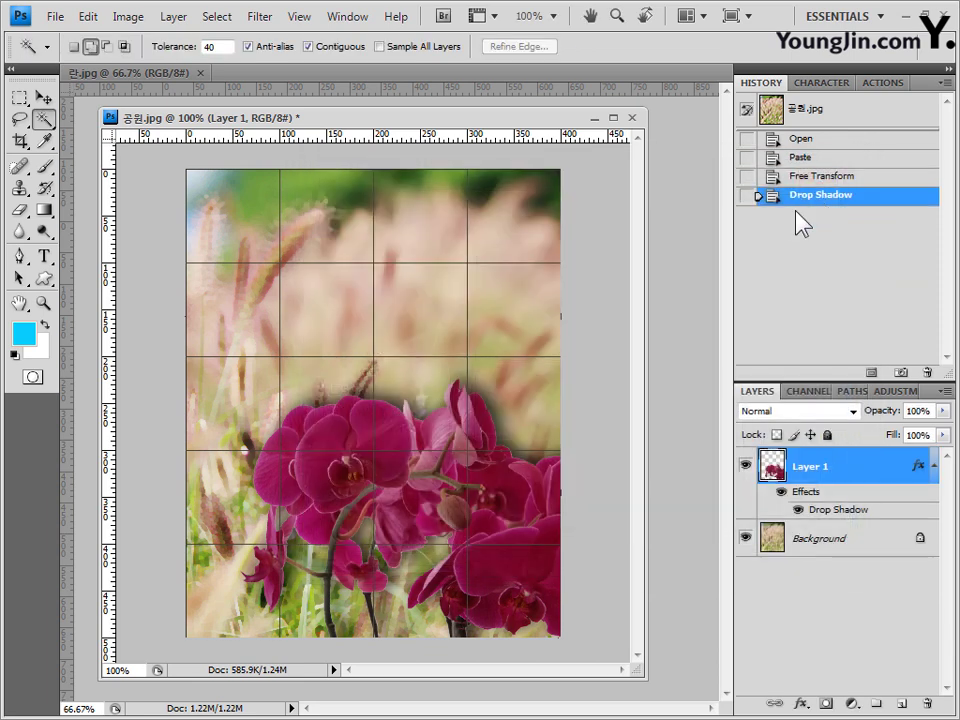
{"action": "key", "text": "ctrl+apostrophe"}
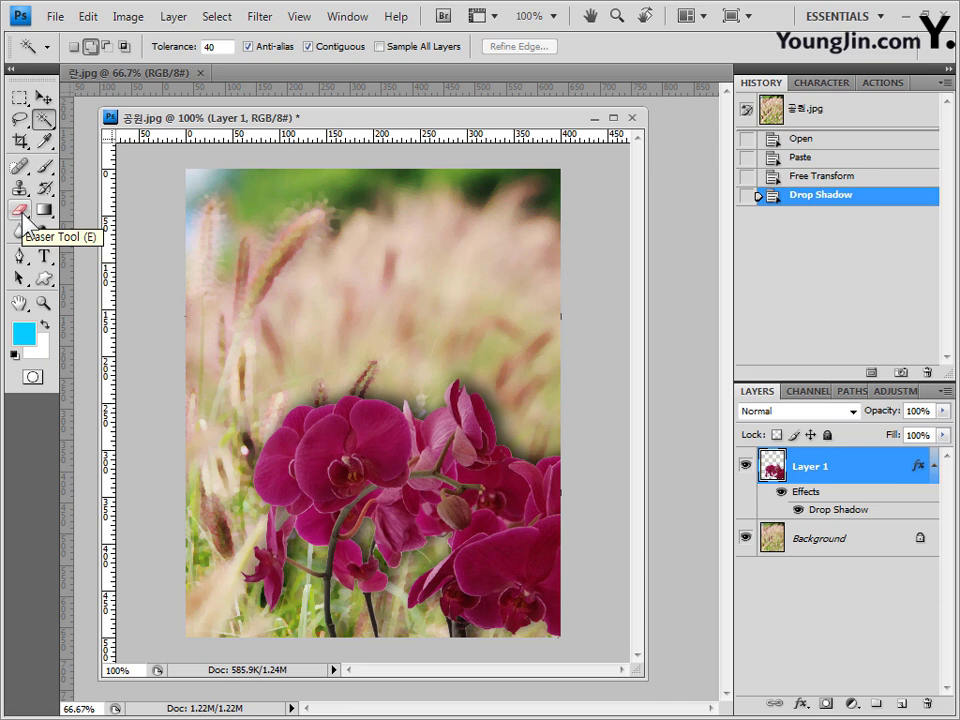
- Set up the Eraser tool with a 20 px brush in Brush mode
{"action": "left_click_drag", "start_coordinate": [24, 213], "coordinate": [22, 213]}
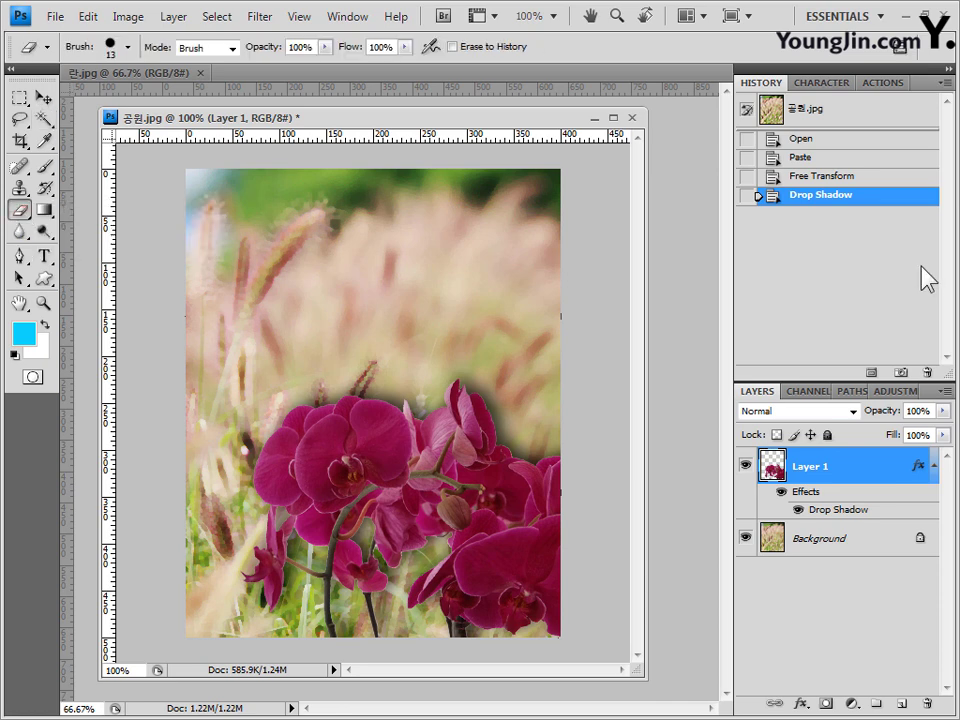
{"action": "left_click", "coordinate": [128, 47]}
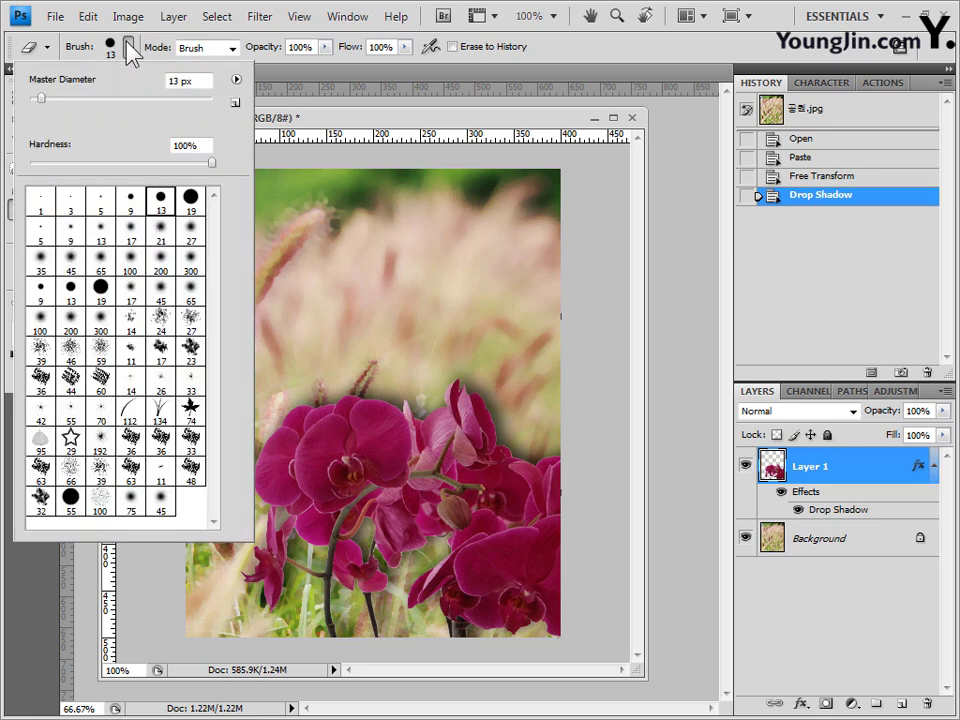
{"action": "left_click", "coordinate": [189, 78]}
{"action": "type", "text": "20"}
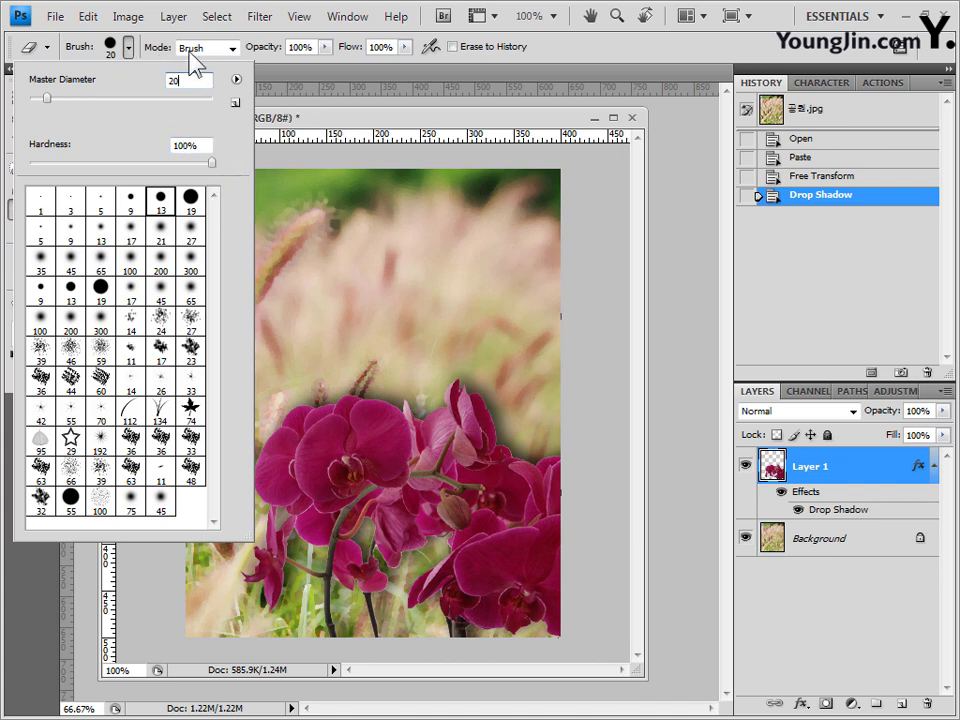
{"action": "left_click", "coordinate": [233, 48]}
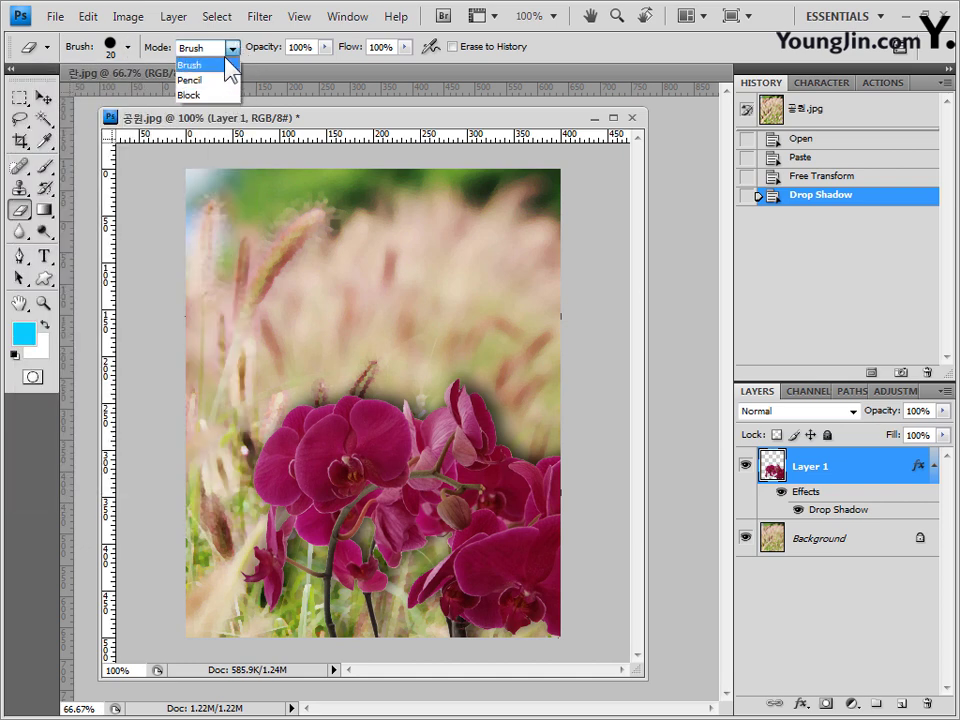
{"action": "left_click", "coordinate": [226, 62]}
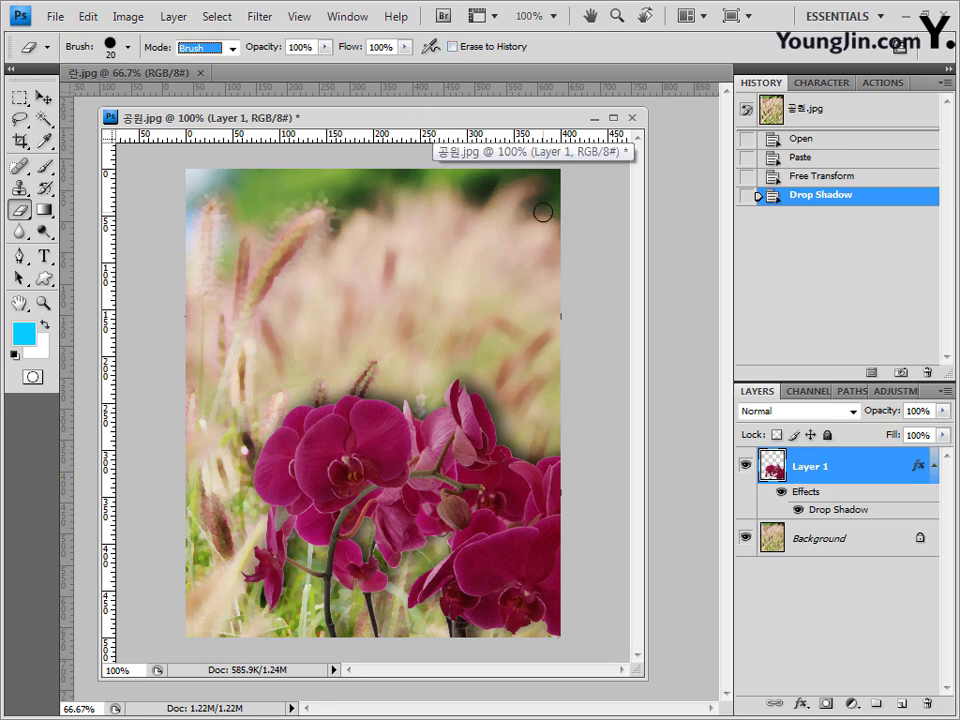
- Erase leftover remnants from the gap between the lower orchid petals and stems on Layer 1
{"action": "key", "text": "ctrl+plus"}
{"action": "key", "text": "ctrl+plus"}
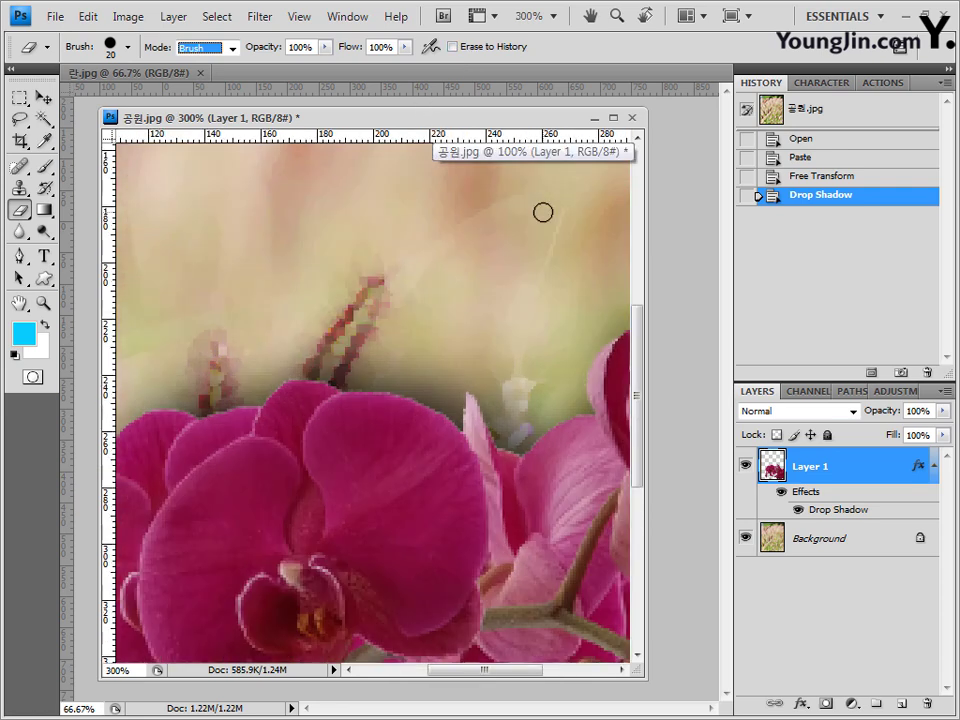
{"action": "left_click_drag", "start_coordinate": [637, 395], "coordinate": [637, 525]}
{"action": "left_click_drag", "start_coordinate": [450, 672], "coordinate": [477, 680]}
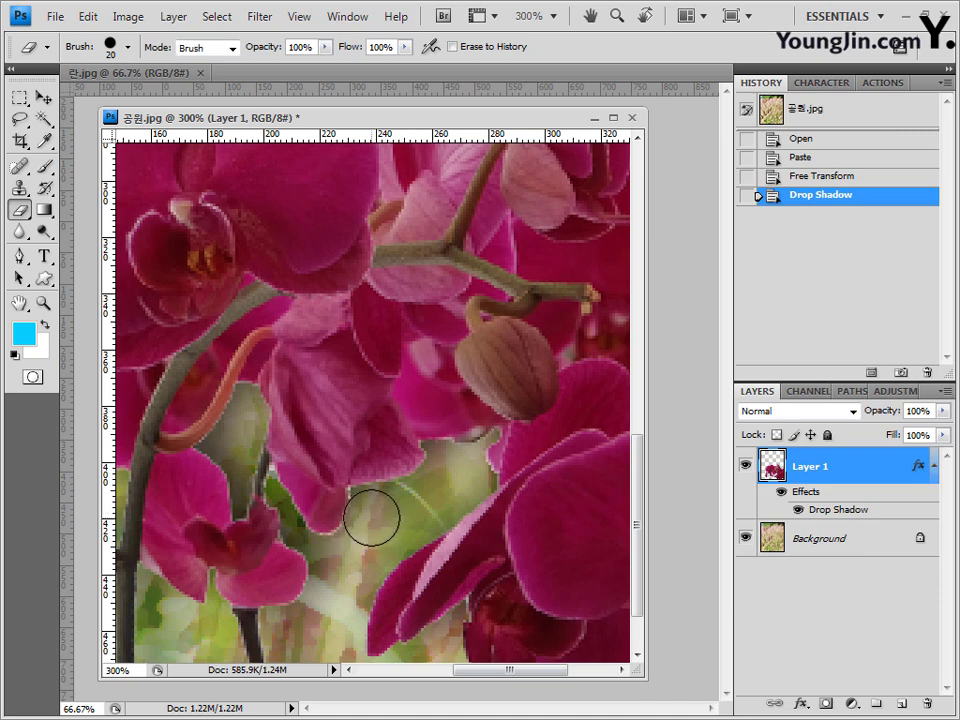
{"action": "mouse_move", "coordinate": [371, 514]}
{"action": "left_mouse_down"}
{"action": "mouse_move", "coordinate": [366, 546]}
{"action": "mouse_move", "coordinate": [350, 557]}
{"action": "mouse_move", "coordinate": [381, 519]}
{"action": "left_mouse_up"}
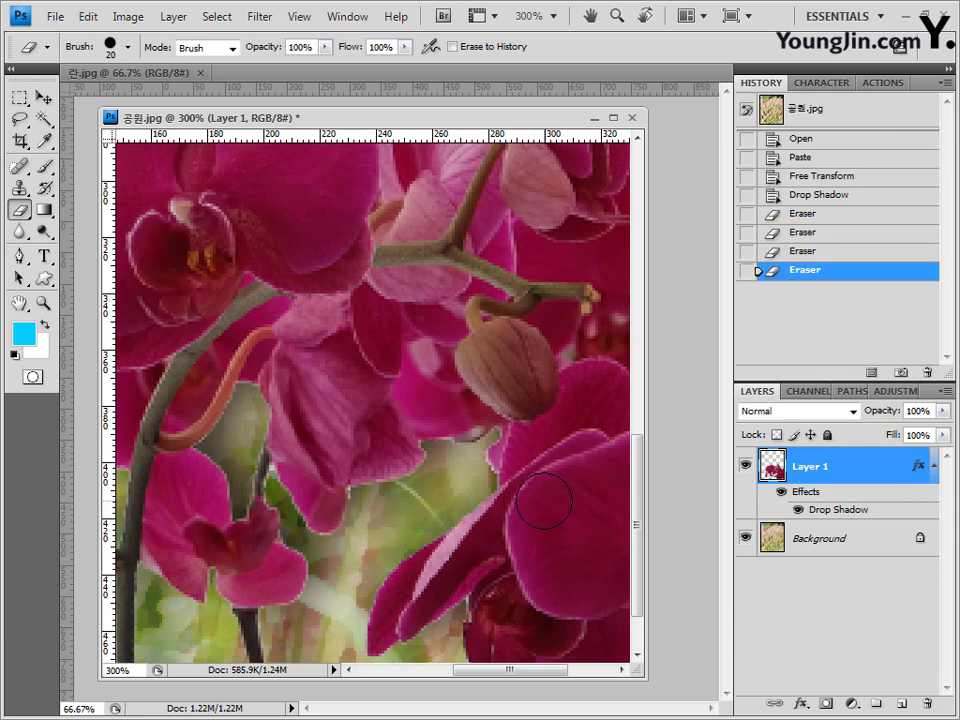
{"action": "scroll", "coordinate": [550, 505], "scroll_direction": "down", "scroll_amount": 2}
{"action": "left_click_drag", "start_coordinate": [525, 677], "coordinate": [568, 681]}
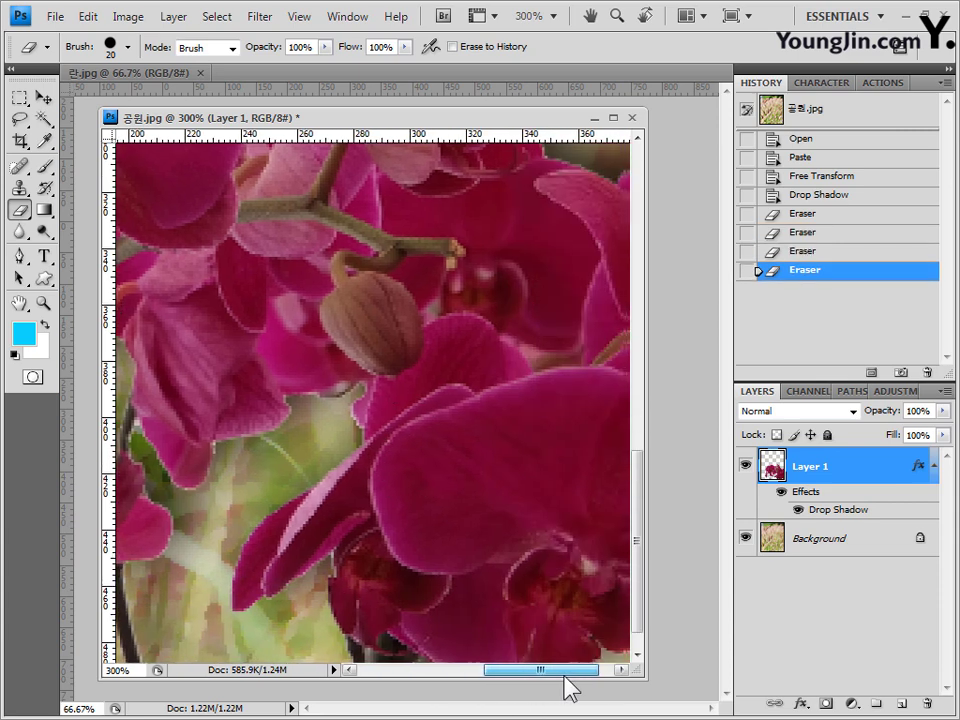
{"action": "left_click", "coordinate": [196, 554]}
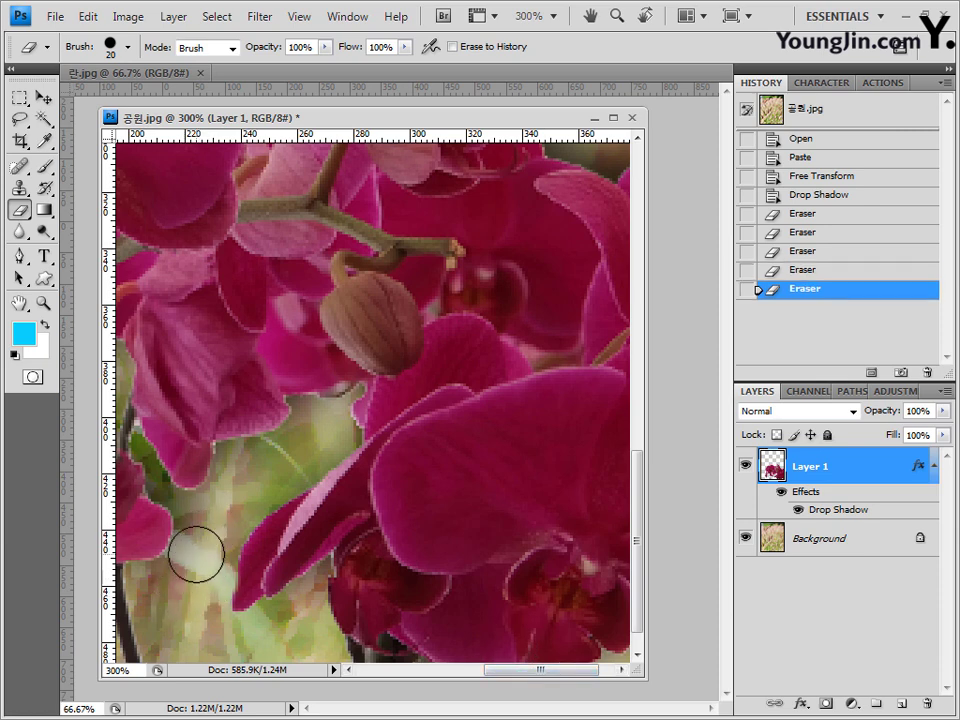
{"action": "left_click", "coordinate": [188, 567]}
{"action": "left_click", "coordinate": [168, 582]}
{"action": "left_click", "coordinate": [155, 602]}
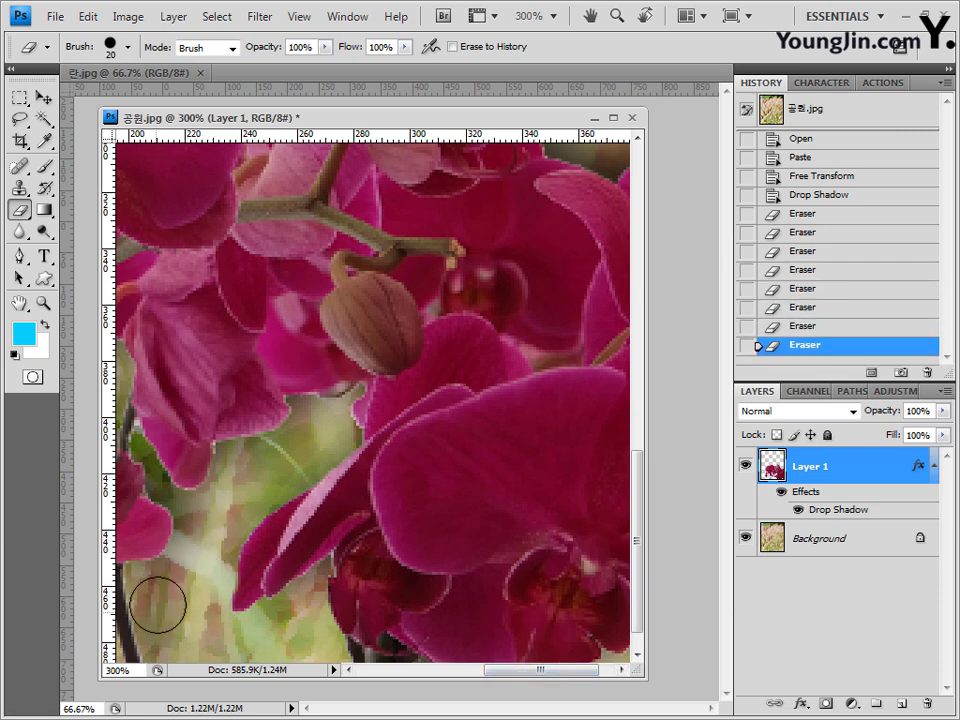
{"action": "key", "text": "ctrl+minus"}
{"action": "key", "text": "ctrl+minus"}
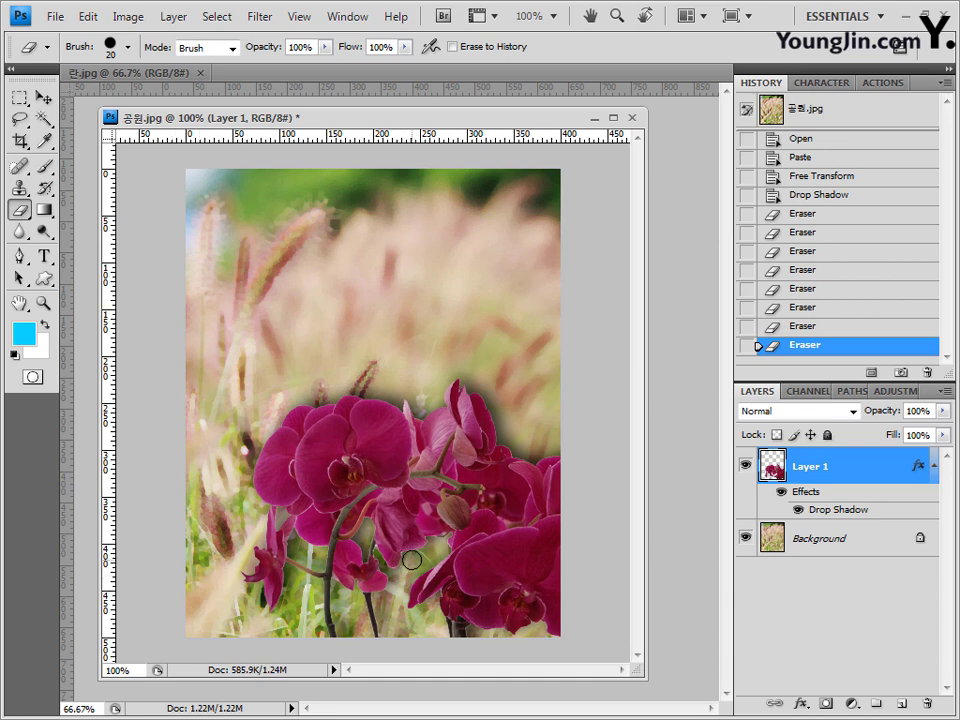
{"action": "left_click", "coordinate": [465, 500]}
{"action": "left_click", "coordinate": [481, 405]}
{"action": "left_click", "coordinate": [508, 402]}
{"action": "left_click", "coordinate": [493, 399]}
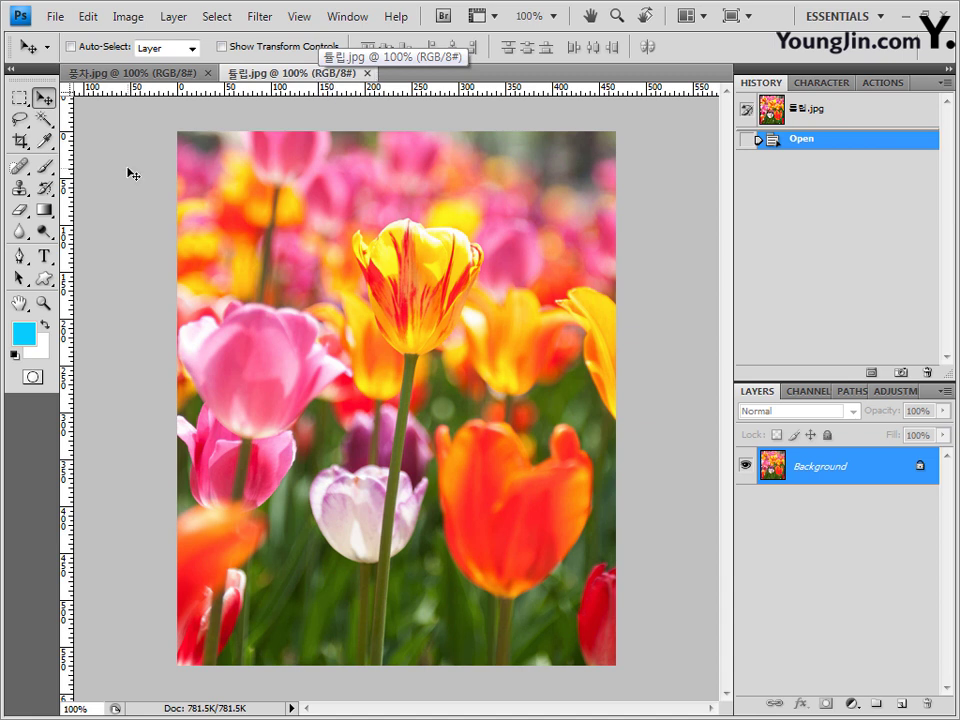
- Activate the Quick Selection tool in 튤립.jpg with a 5 px brush
{"action": "left_click", "coordinate": [43, 119]}
{"action": "left_click", "coordinate": [101, 121]}
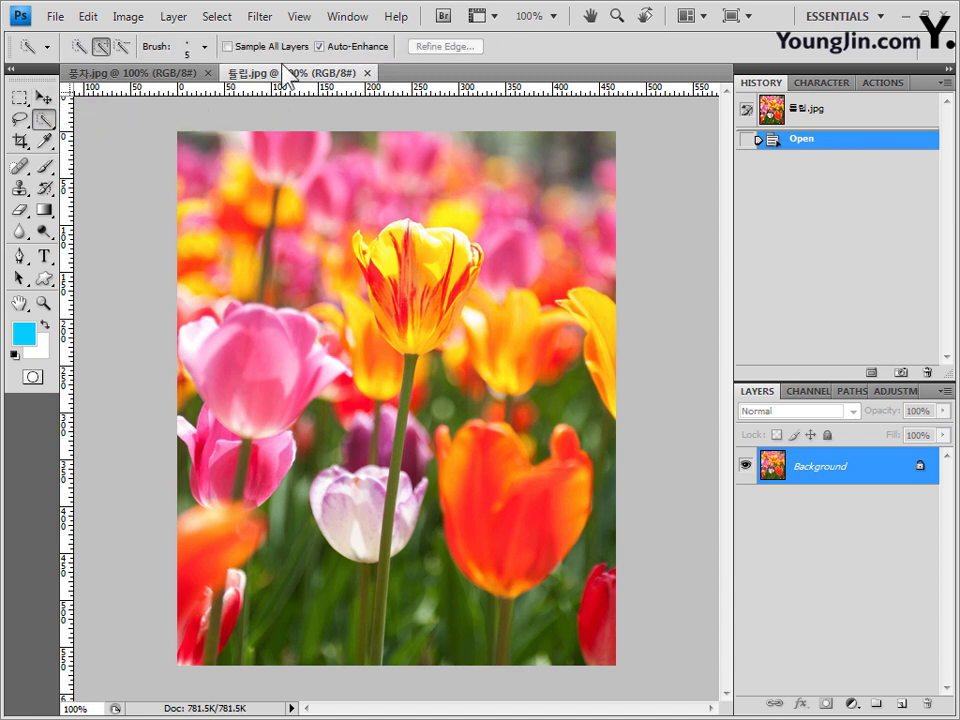
{"action": "left_click", "coordinate": [205, 46]}
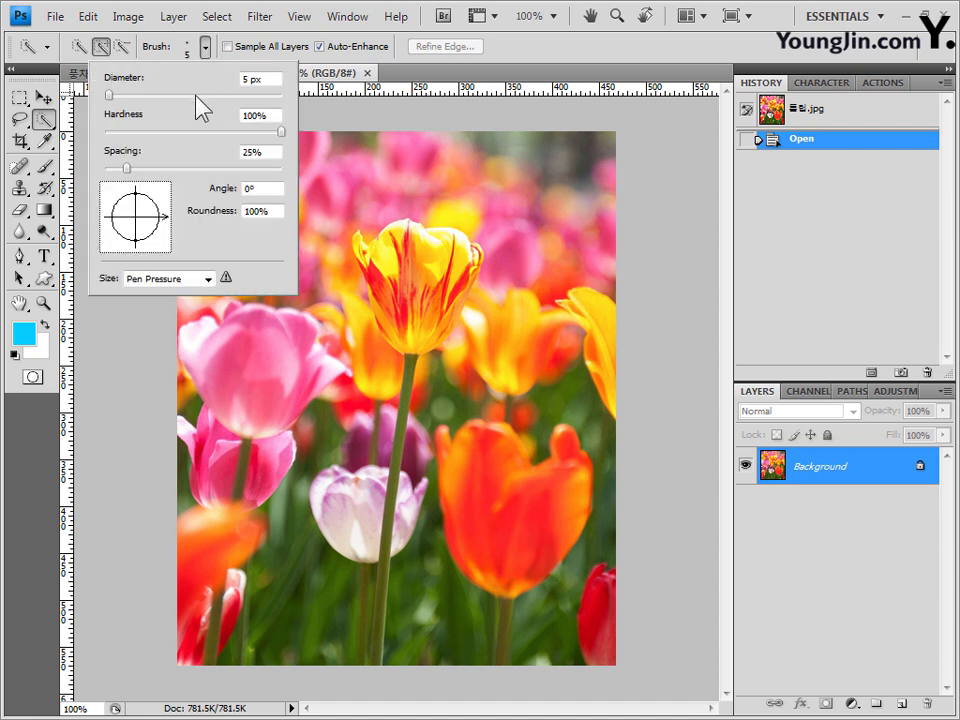
{"action": "left_click", "coordinate": [267, 78]}
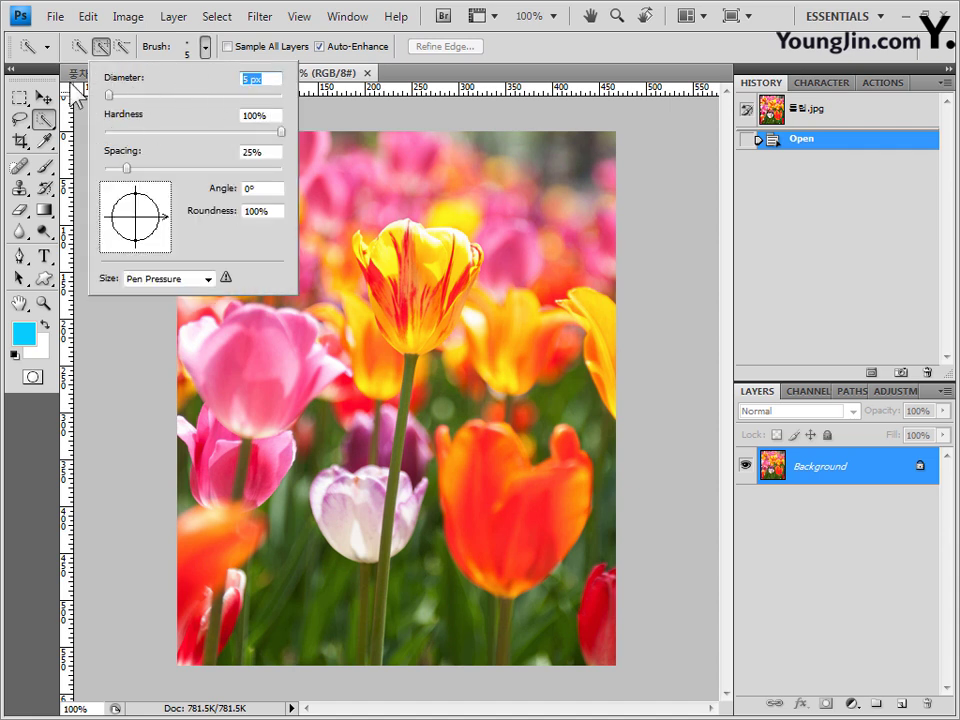
{"action": "left_click", "coordinate": [381, 204]}
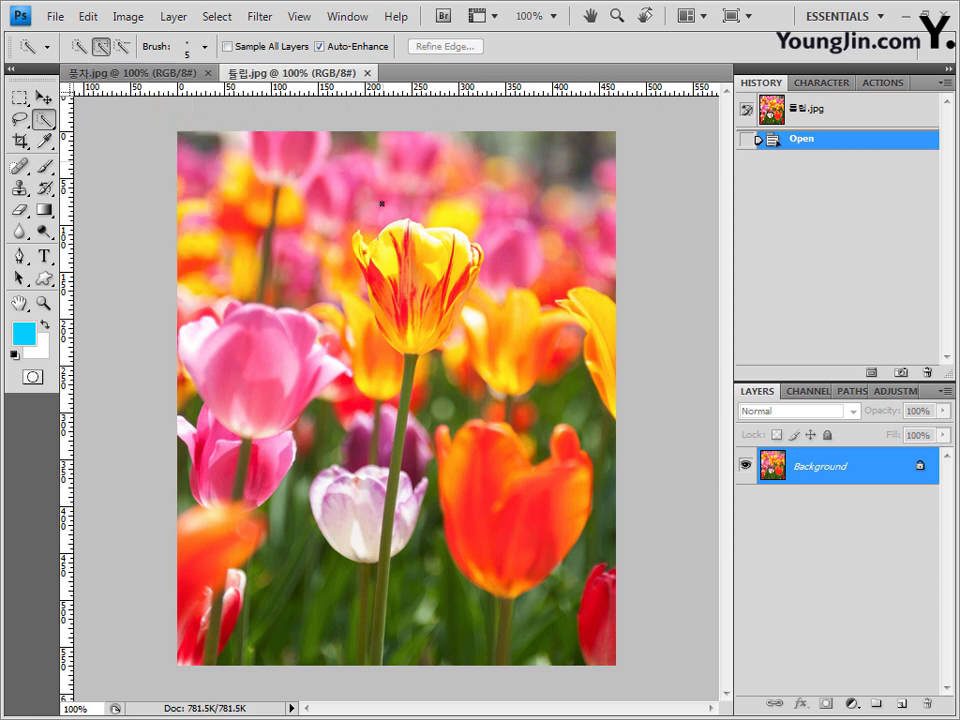
- Select the central yellow-red tulip's bloom and its stem down to the image's lower edge with Quick Selection
{"action": "mouse_move", "coordinate": [362, 246]}
{"action": "left_mouse_down"}
{"action": "mouse_move", "coordinate": [378, 255]}
{"action": "mouse_move", "coordinate": [444, 246]}
{"action": "mouse_move", "coordinate": [452, 268]}
{"action": "mouse_move", "coordinate": [416, 318]}
{"action": "mouse_move", "coordinate": [391, 270]}
{"action": "mouse_move", "coordinate": [401, 321]}
{"action": "left_mouse_up"}
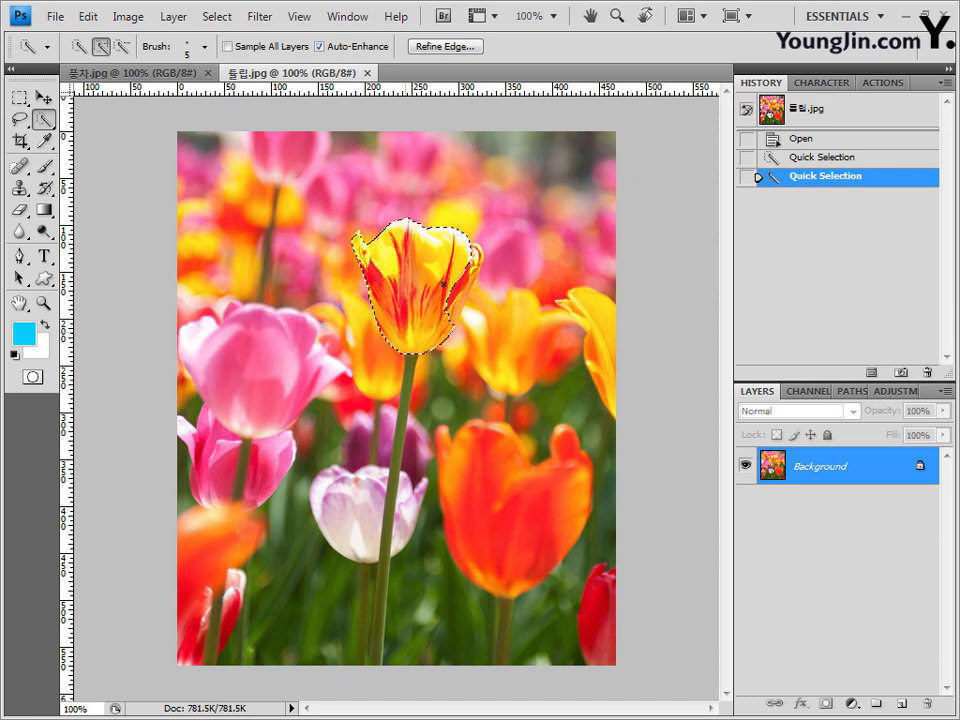
{"action": "left_click_drag", "start_coordinate": [443, 284], "coordinate": [450, 281]}
{"action": "left_click", "coordinate": [461, 277]}
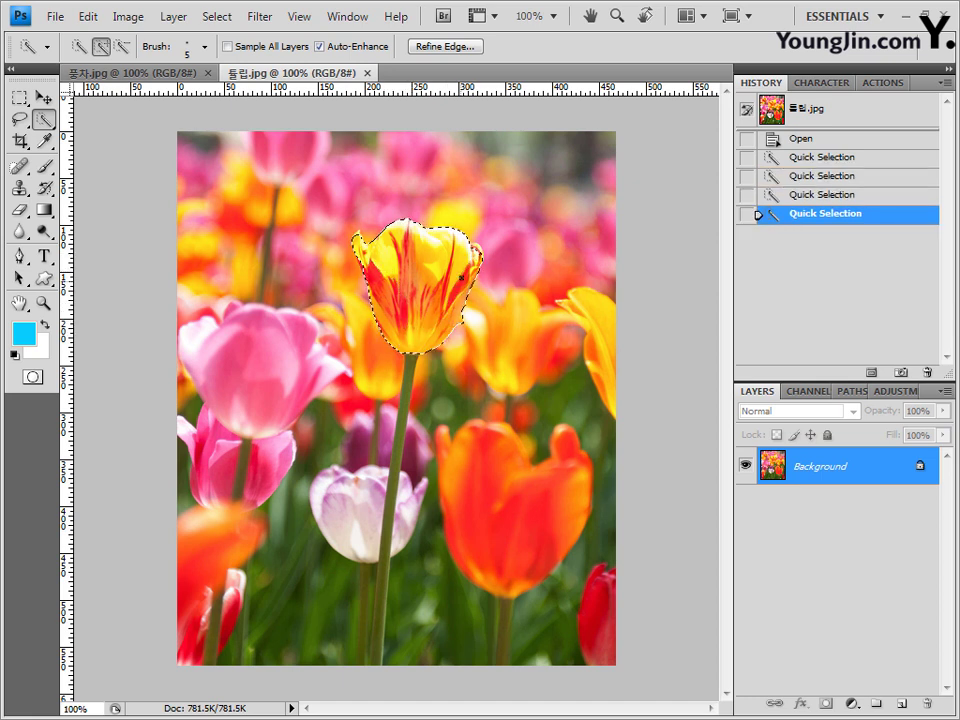
{"action": "left_click", "coordinate": [466, 272]}
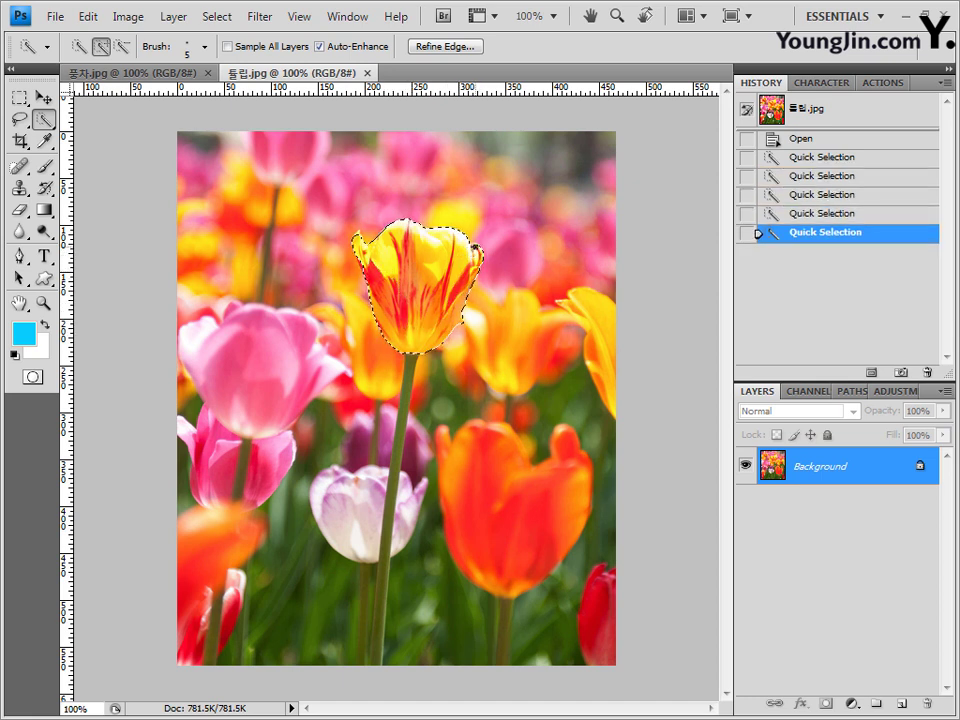
{"action": "left_click", "coordinate": [469, 246]}
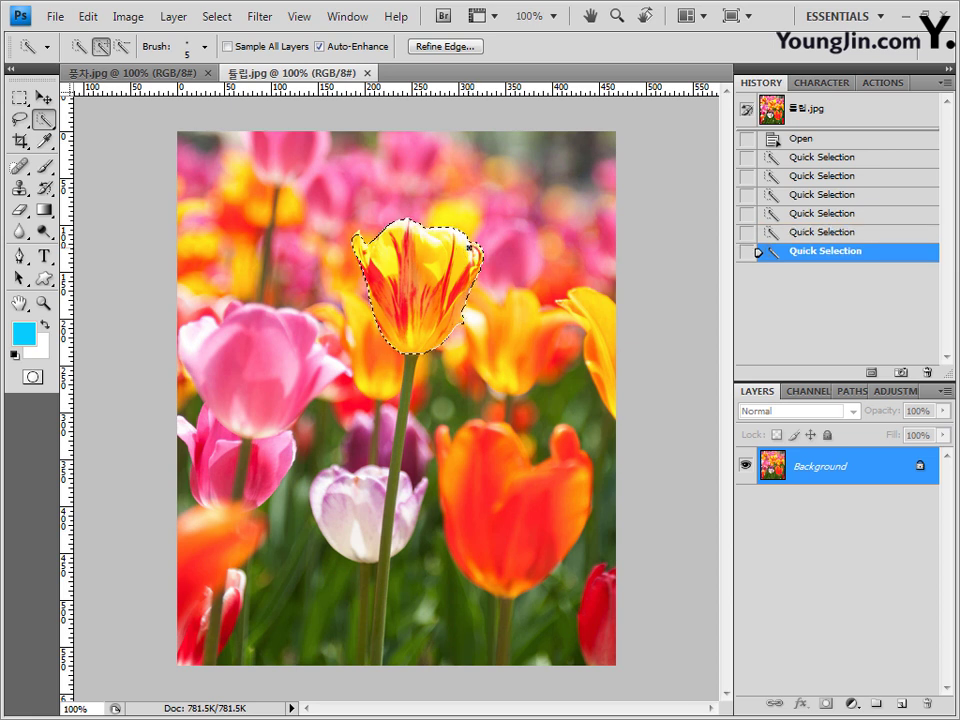
{"action": "left_click", "coordinate": [357, 238]}
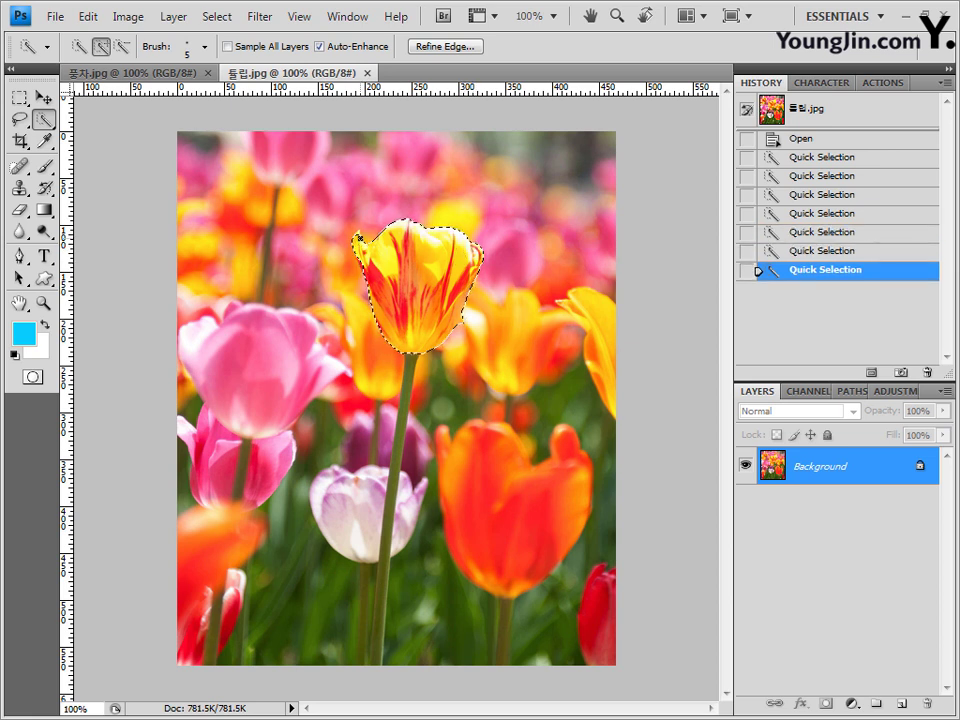
{"action": "left_click", "coordinate": [356, 240]}
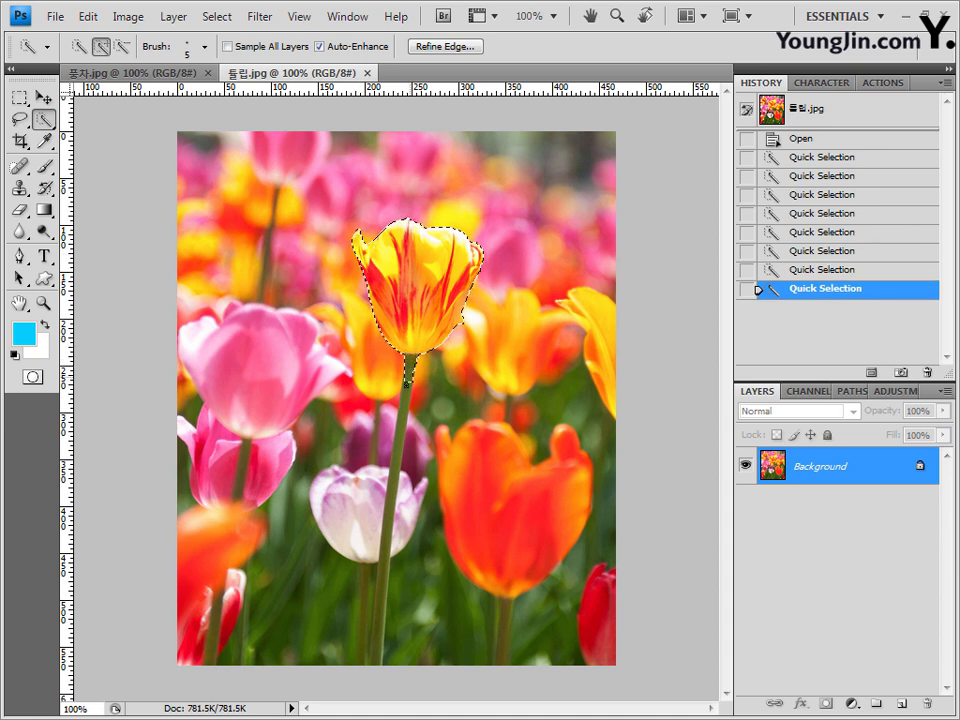
{"action": "left_click_drag", "start_coordinate": [406, 398], "coordinate": [384, 591]}
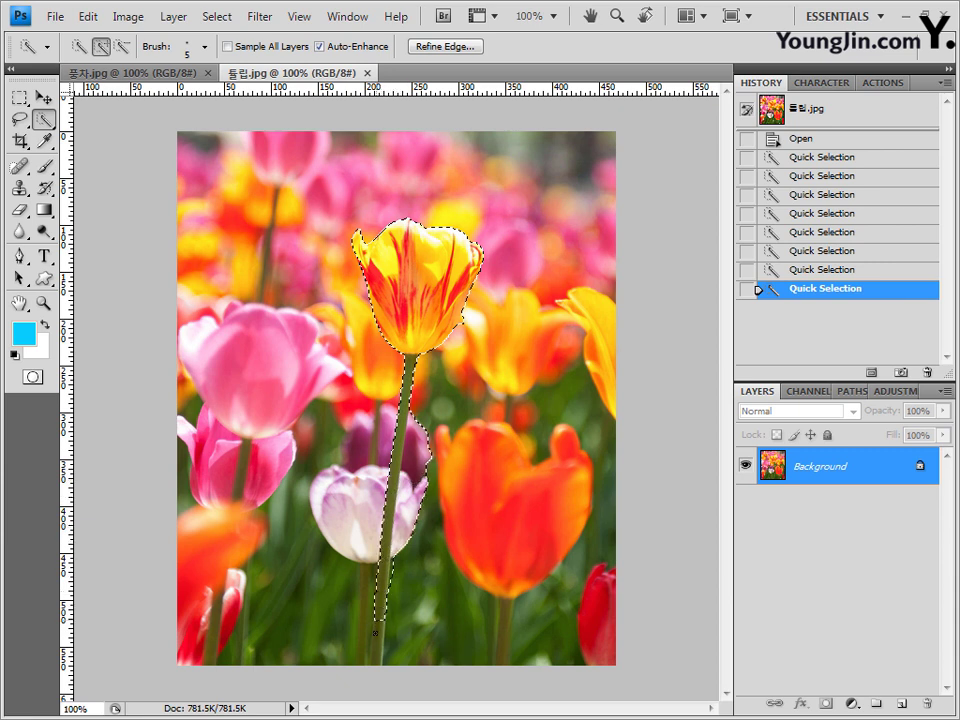
{"action": "left_click", "coordinate": [372, 655]}
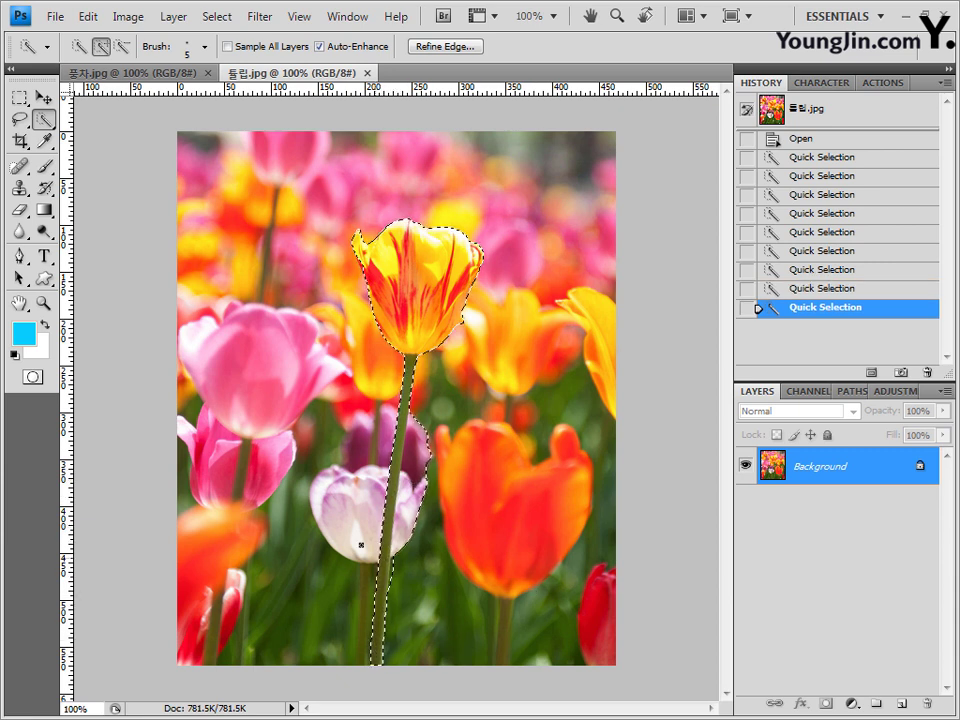
{"action": "left_click", "coordinate": [122, 46]}
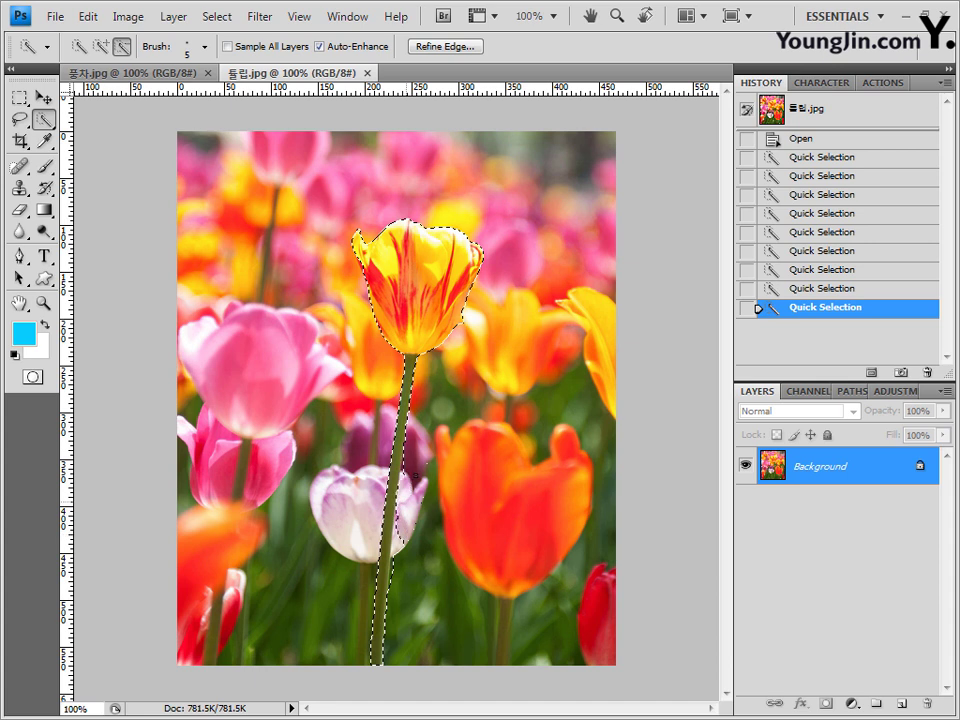
{"action": "left_click", "coordinate": [343, 600]}
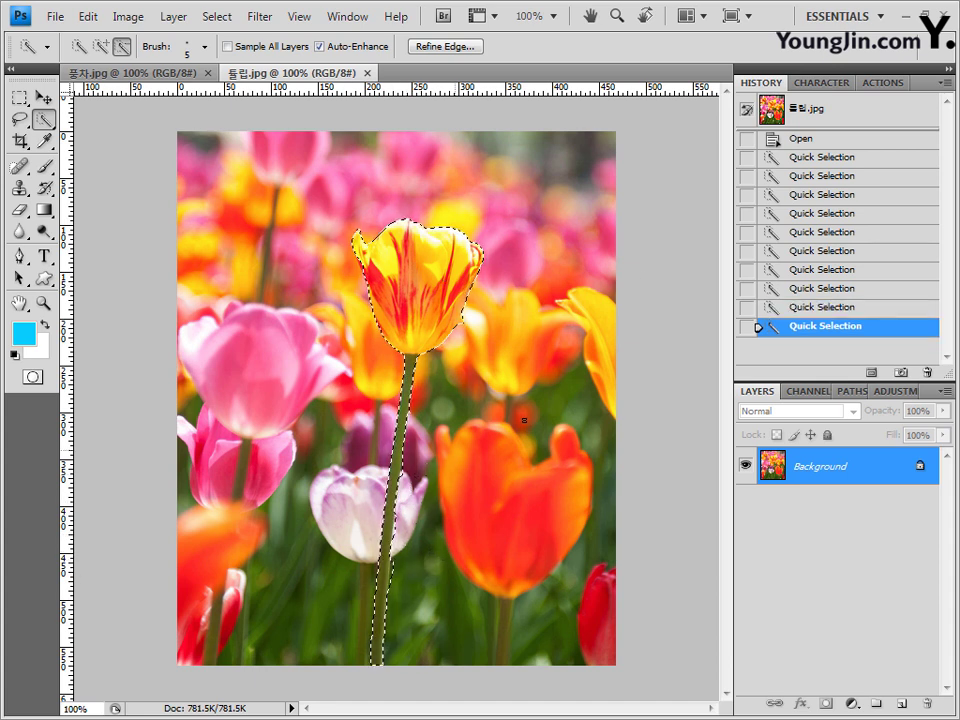
{"action": "left_click", "coordinate": [800, 308]}
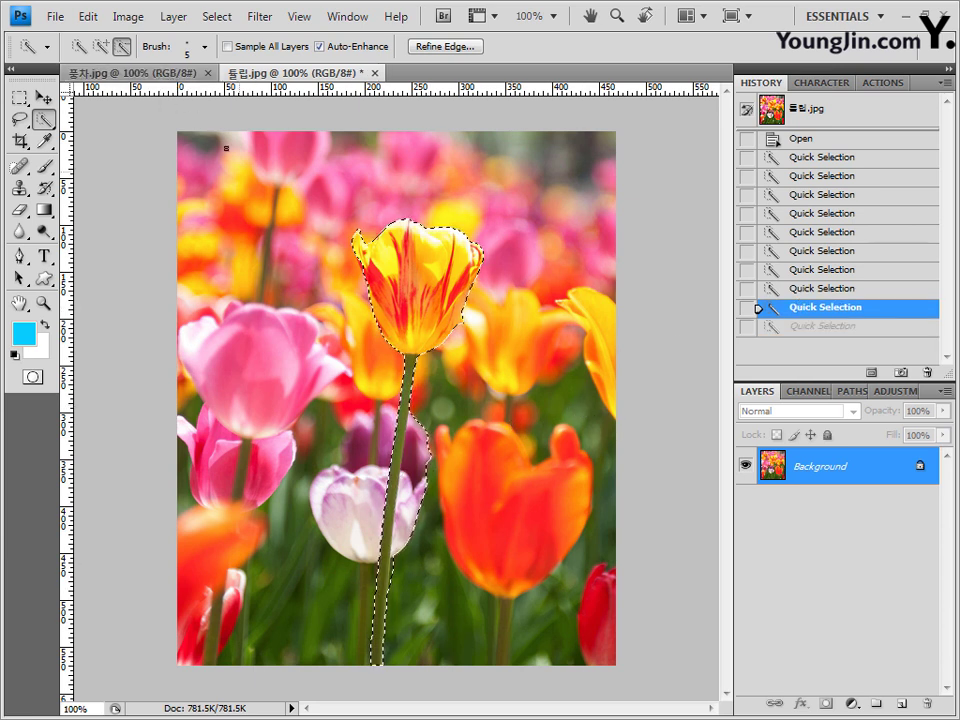
- Paste the copied tulip into 풍차.jpg as a new layer and flip it horizontally with Free Transform
{"action": "left_click", "coordinate": [136, 72]}
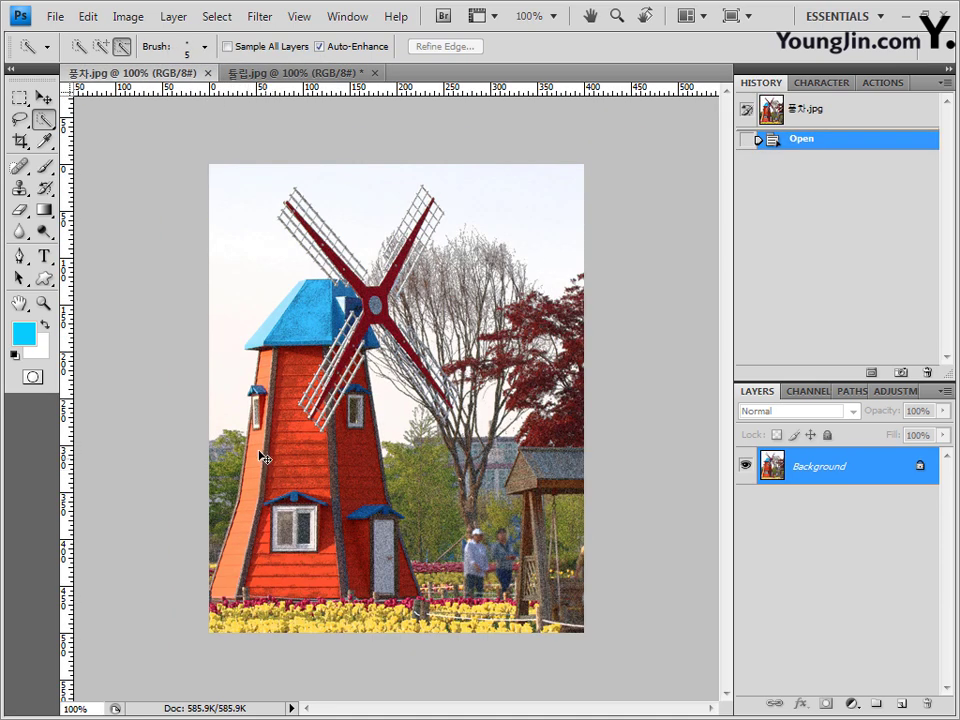
{"action": "key", "text": "ctrl+v"}
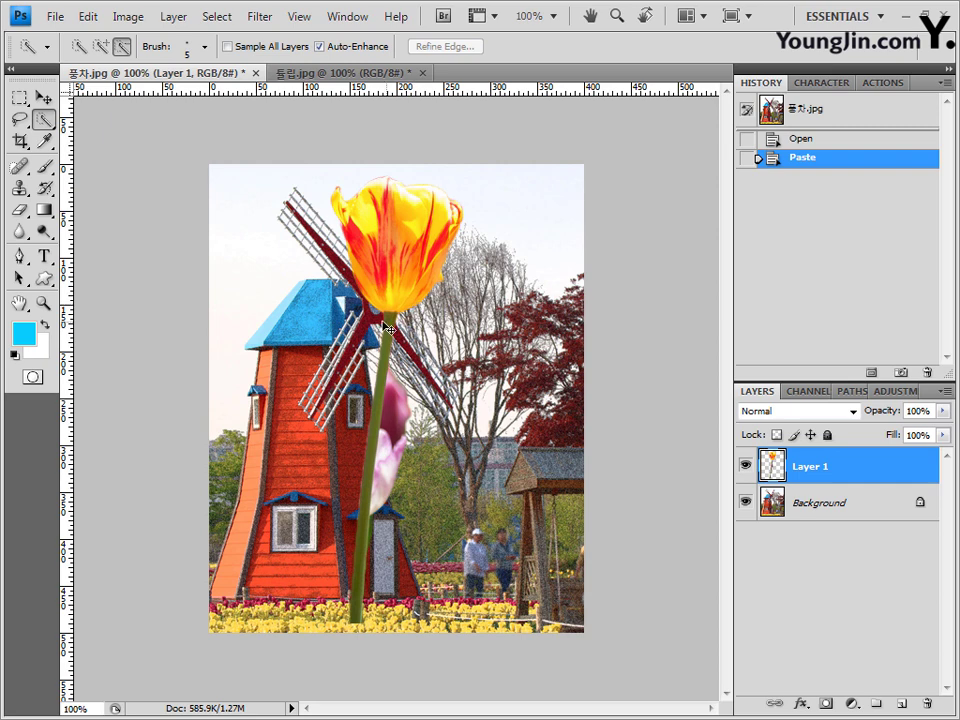
{"action": "key", "text": "ctrl+t"}
{"action": "right_click", "coordinate": [405, 230]}
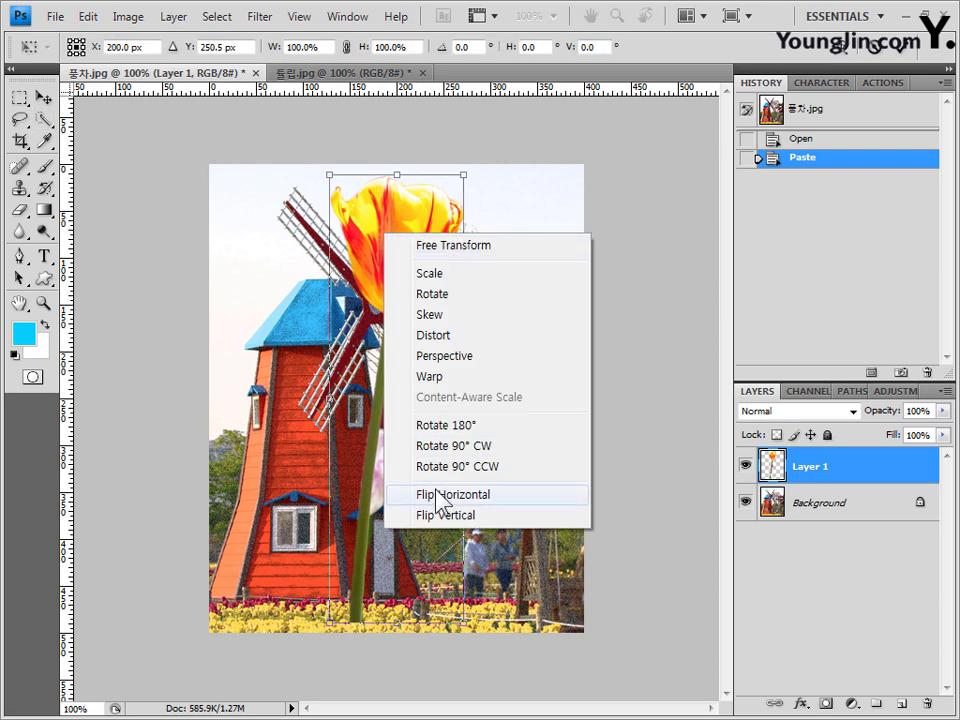
{"action": "left_click", "coordinate": [439, 497]}
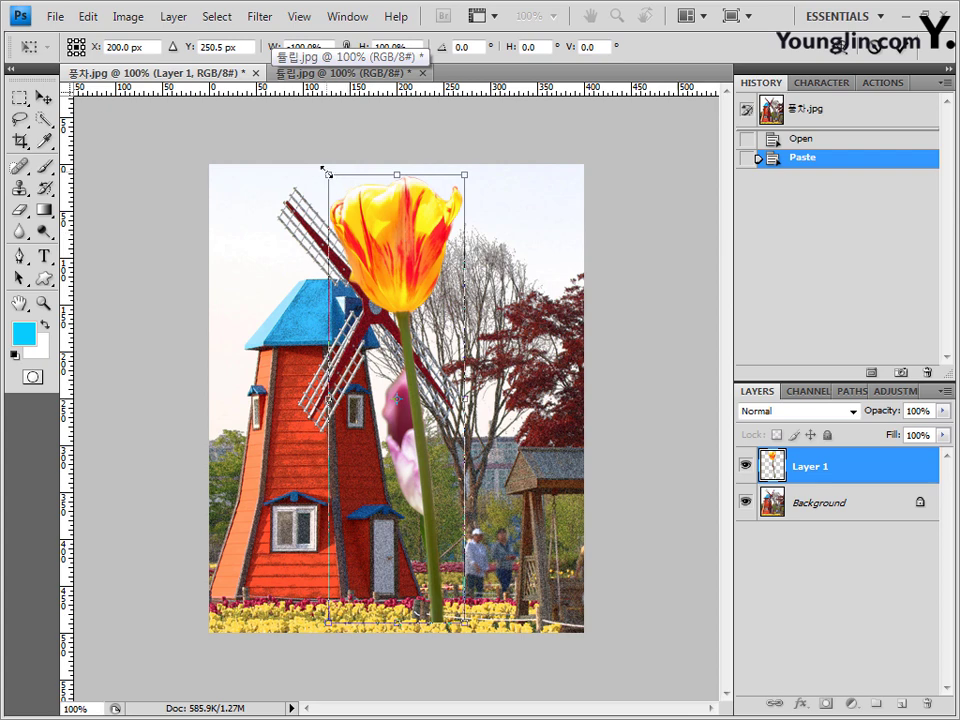
- Scale the tulip to about 58%, tilt it about 13° counterclockwise, and place it beside the windmill's door with its stem crossing the lower image edge
{"action": "left_click_drag", "start_coordinate": [326, 173], "coordinate": [344, 394]}
{"action": "left_click_drag", "start_coordinate": [399, 408], "coordinate": [383, 447]}
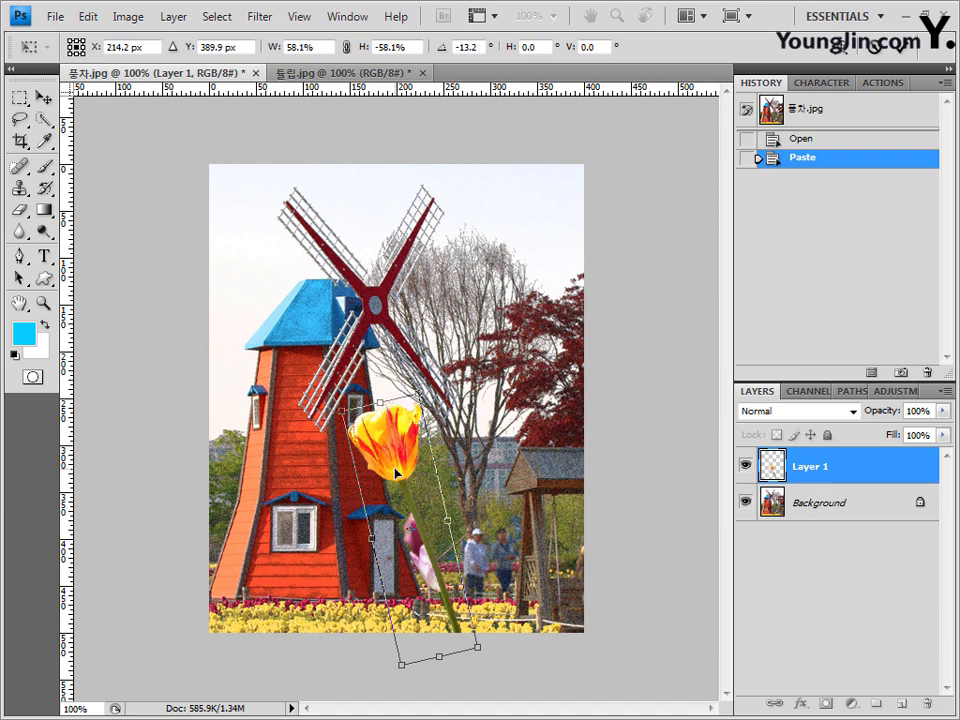
{"action": "key", "text": "Return"}
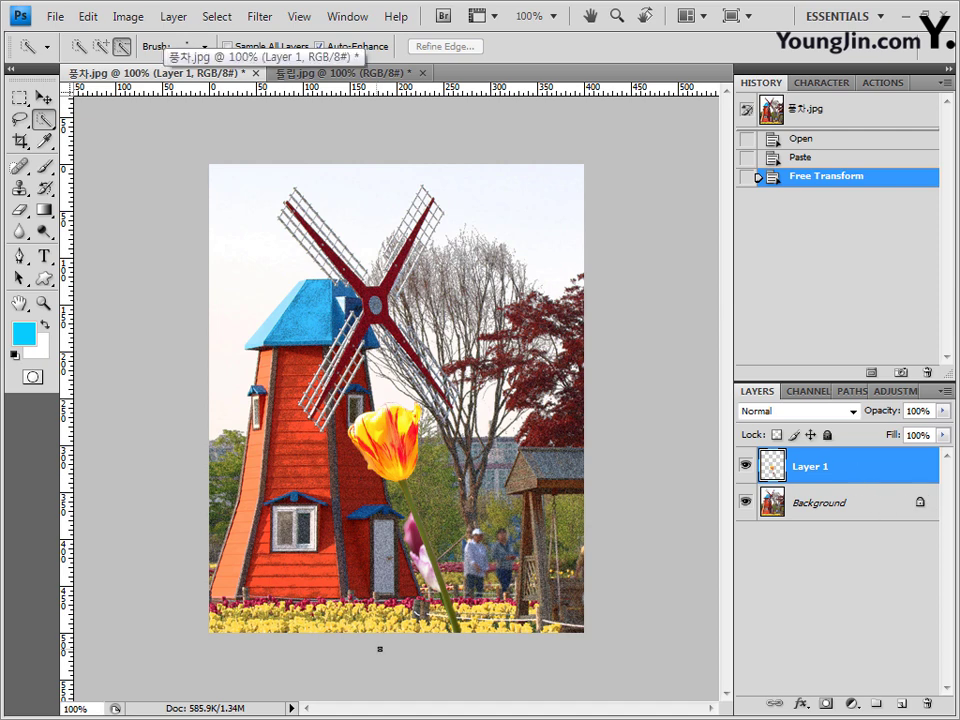
- Erase the purple and white tulip remnant beside the stem on Layer 1 with a 20 px hard Eraser brush
{"action": "left_click", "coordinate": [19, 210]}
{"action": "left_click", "coordinate": [19, 210]}
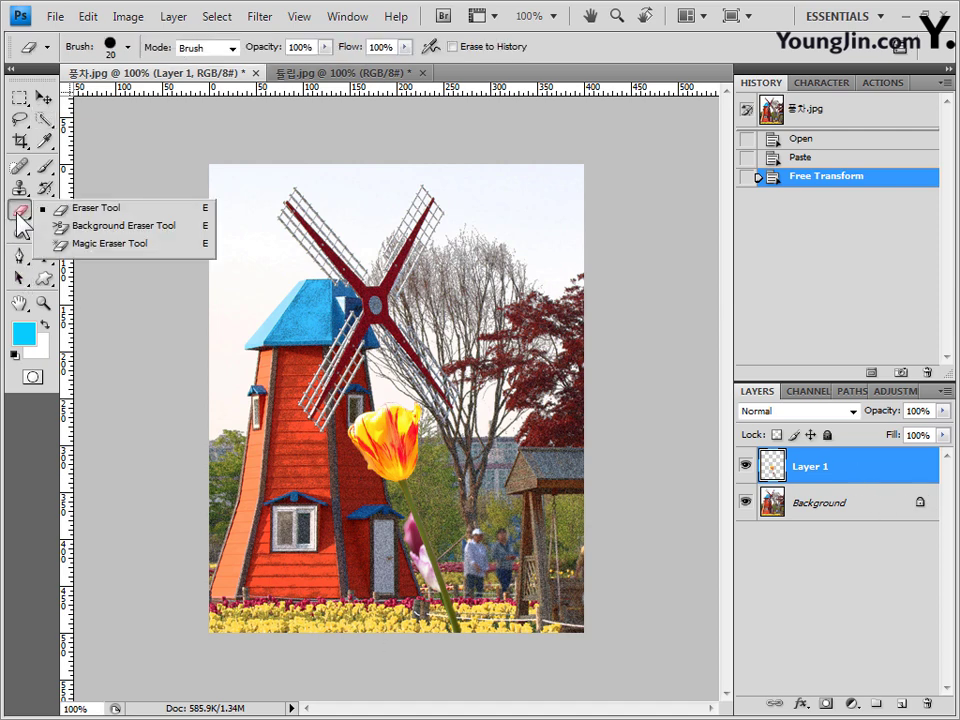
{"action": "left_click", "coordinate": [17, 216]}
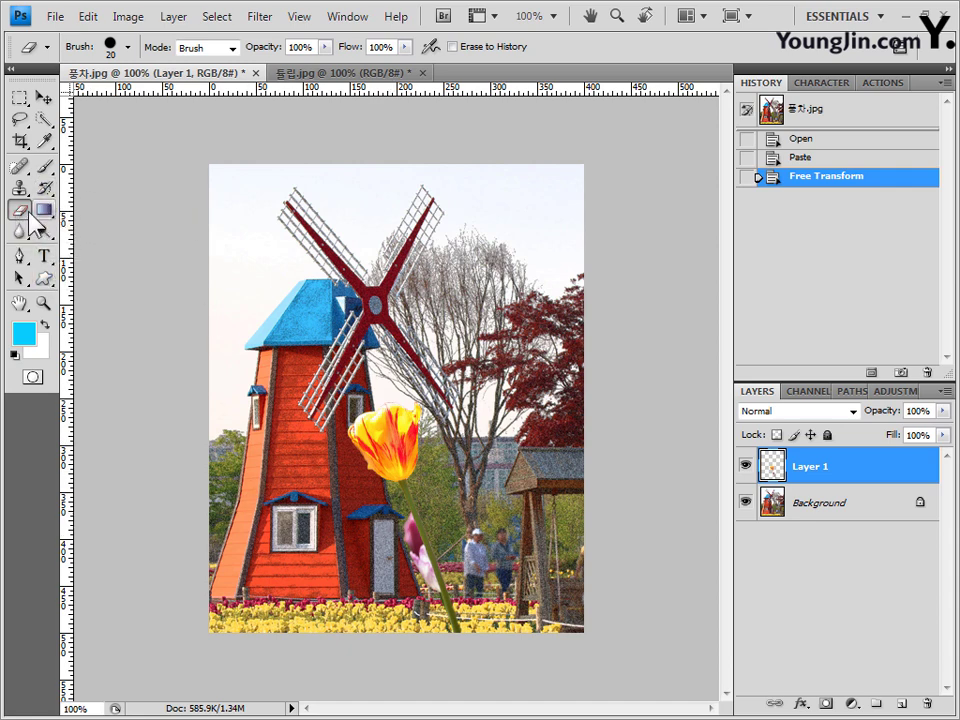
{"action": "left_click", "coordinate": [128, 47]}
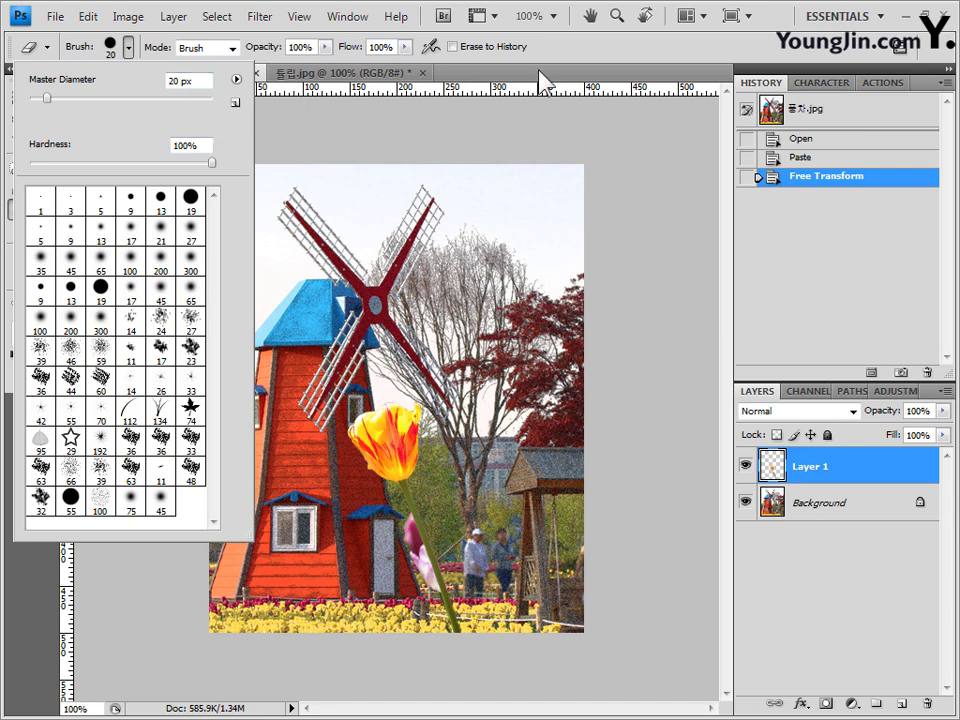
{"action": "left_click", "coordinate": [606, 64]}
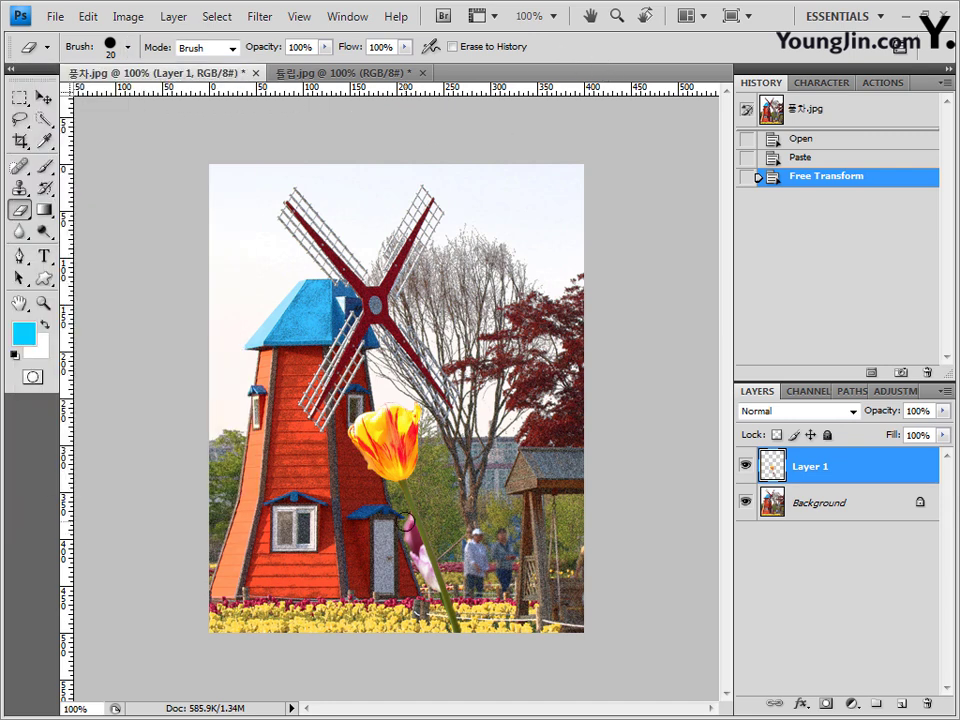
{"action": "key", "text": "ctrl+plus"}
{"action": "key", "text": "ctrl+plus"}
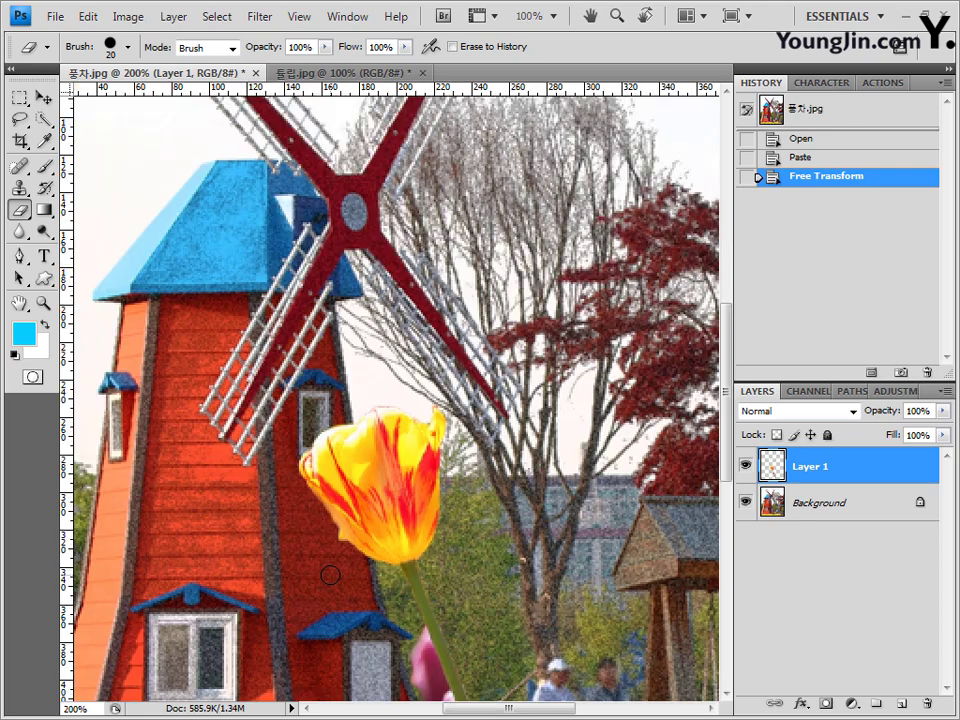
{"action": "scroll", "coordinate": [361, 432], "scroll_direction": "down", "scroll_amount": 10}
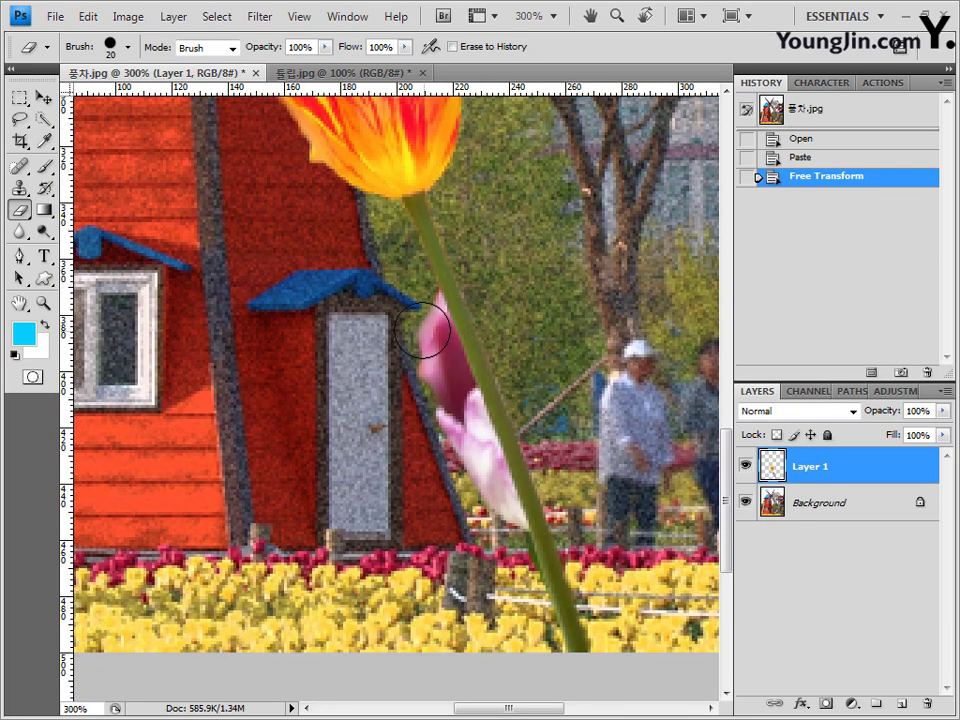
{"action": "mouse_move", "coordinate": [413, 328]}
{"action": "left_mouse_down"}
{"action": "mouse_move", "coordinate": [462, 480]}
{"action": "mouse_move", "coordinate": [472, 410]}
{"action": "mouse_move", "coordinate": [476, 468]}
{"action": "mouse_move", "coordinate": [505, 537]}
{"action": "mouse_move", "coordinate": [510, 590]}
{"action": "left_mouse_up"}
{"action": "left_click_drag", "start_coordinate": [519, 655], "coordinate": [523, 632]}
{"action": "mouse_move", "coordinate": [456, 413]}
{"action": "left_mouse_down"}
{"action": "mouse_move", "coordinate": [478, 519]}
{"action": "mouse_move", "coordinate": [473, 442]}
{"action": "mouse_move", "coordinate": [486, 545]}
{"action": "mouse_move", "coordinate": [455, 414]}
{"action": "mouse_move", "coordinate": [466, 455]}
{"action": "left_mouse_up"}
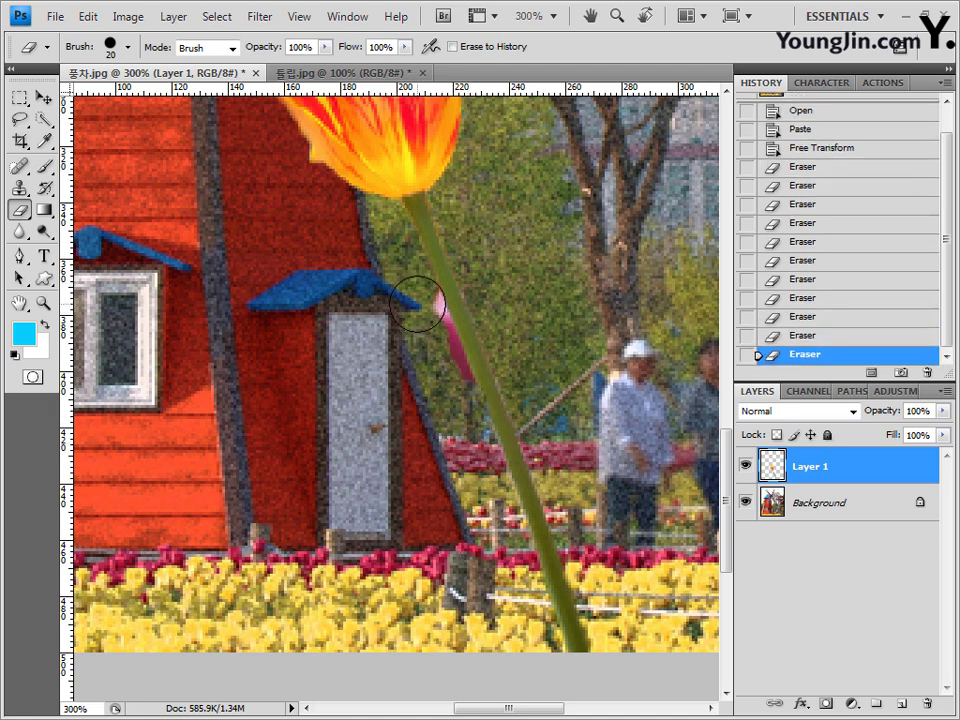
{"action": "mouse_move", "coordinate": [420, 300]}
{"action": "left_mouse_down"}
{"action": "mouse_move", "coordinate": [460, 360]}
{"action": "mouse_move", "coordinate": [400, 412]}
{"action": "left_mouse_up"}
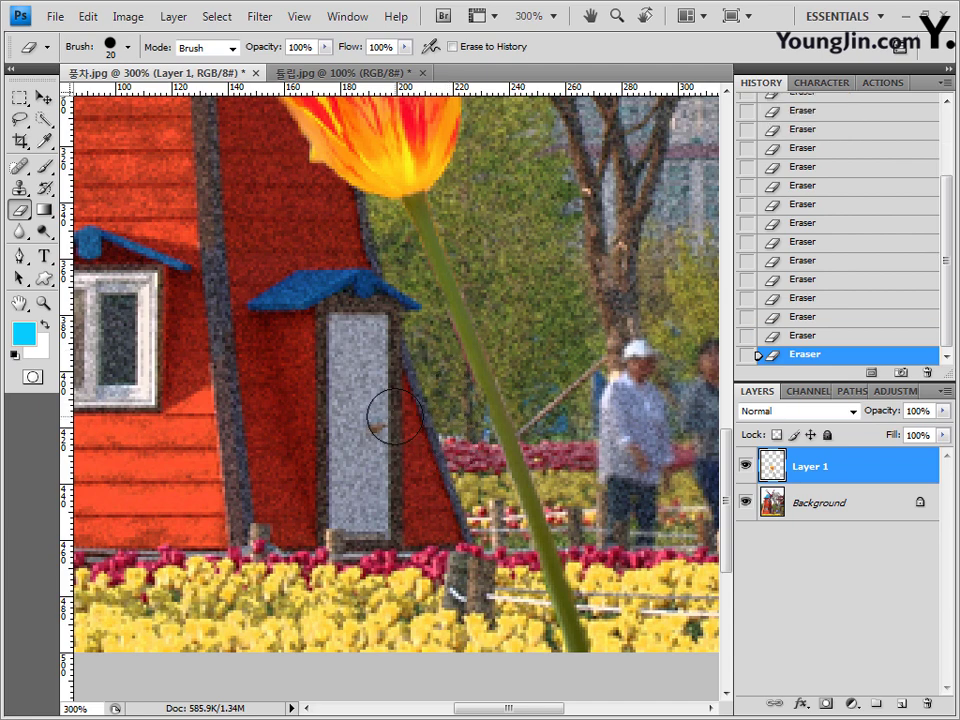
{"action": "key", "text": "ctrl+minus"}
{"action": "key", "text": "ctrl+minus"}
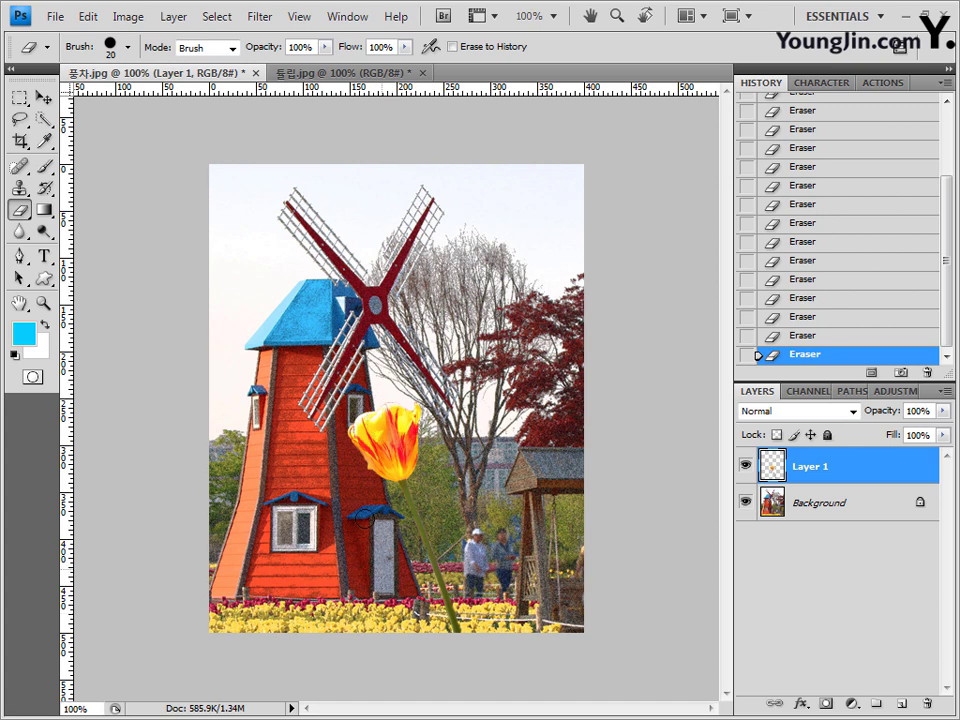
{"action": "left_click", "coordinate": [20, 256]}
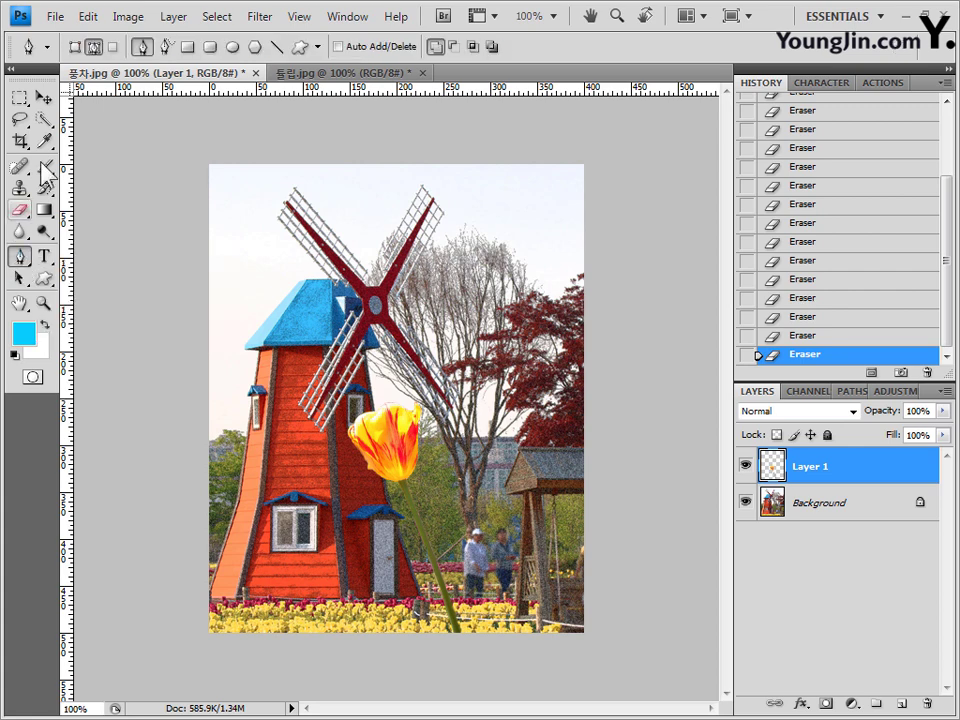
{"action": "left_click", "coordinate": [44, 119]}
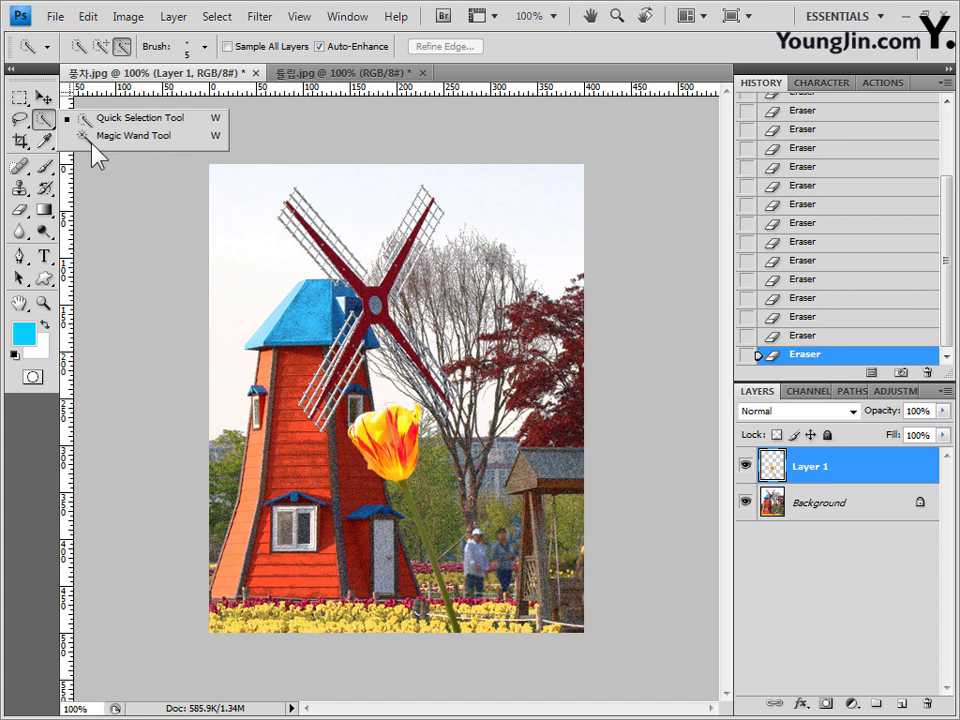
{"action": "left_click", "coordinate": [44, 118]}
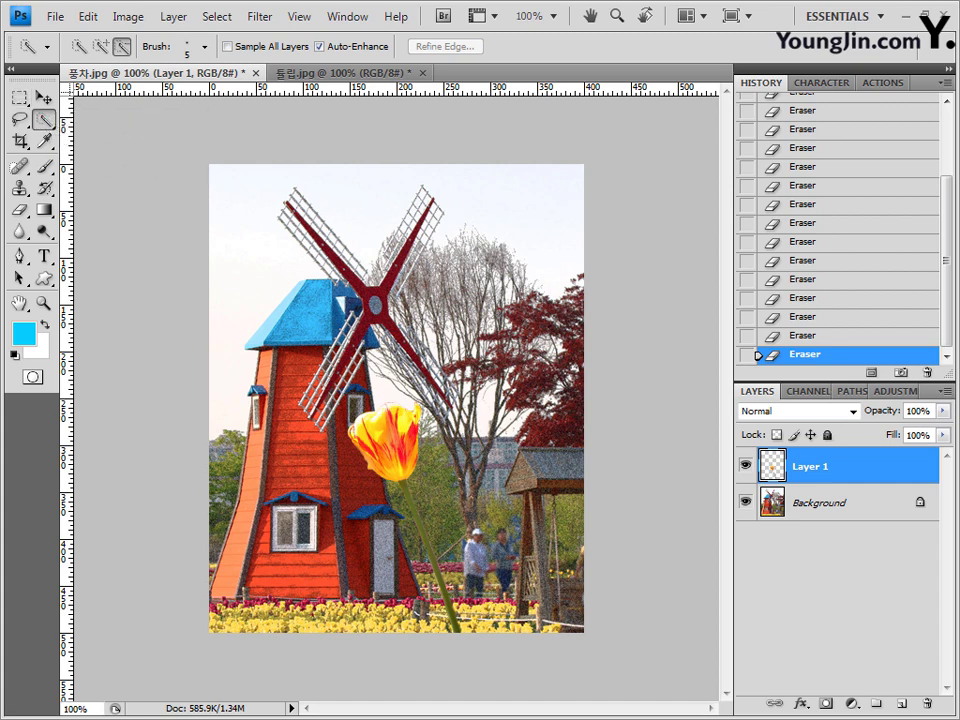